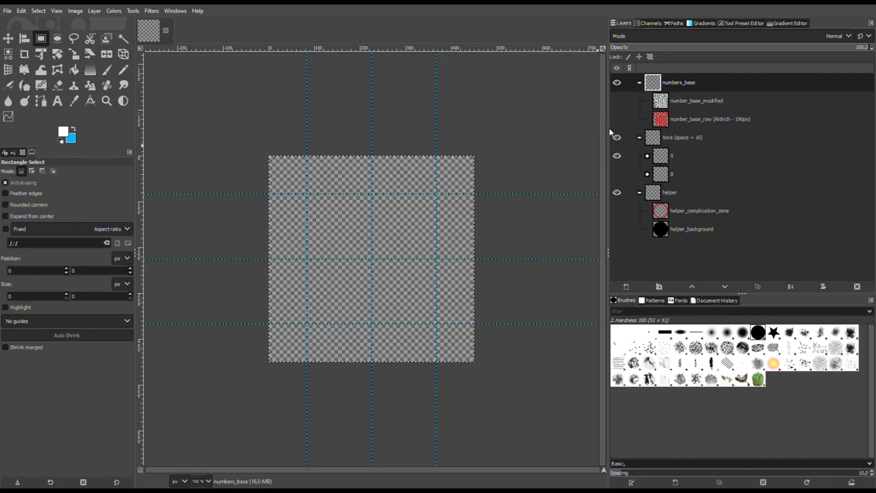
# Preview the number_base_raw and number_base_modified layers, then hide the numbers_base group
pyautogui.click(617, 119)
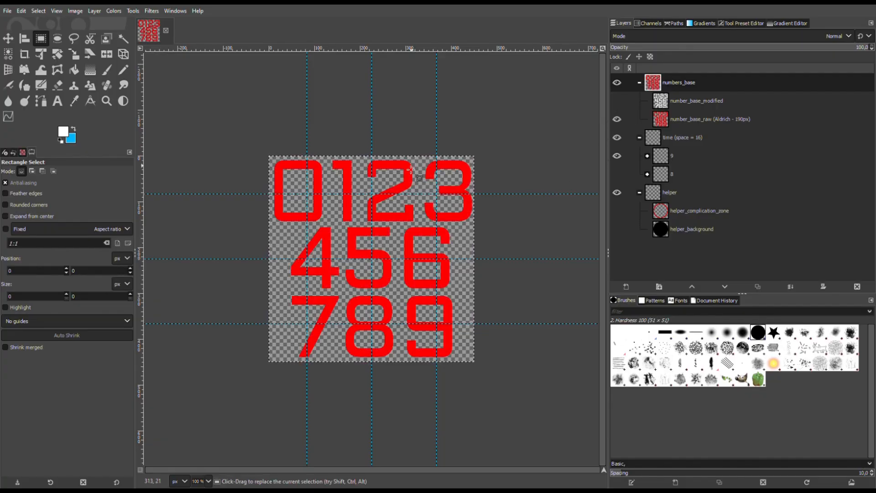
pyautogui.click(620, 101)
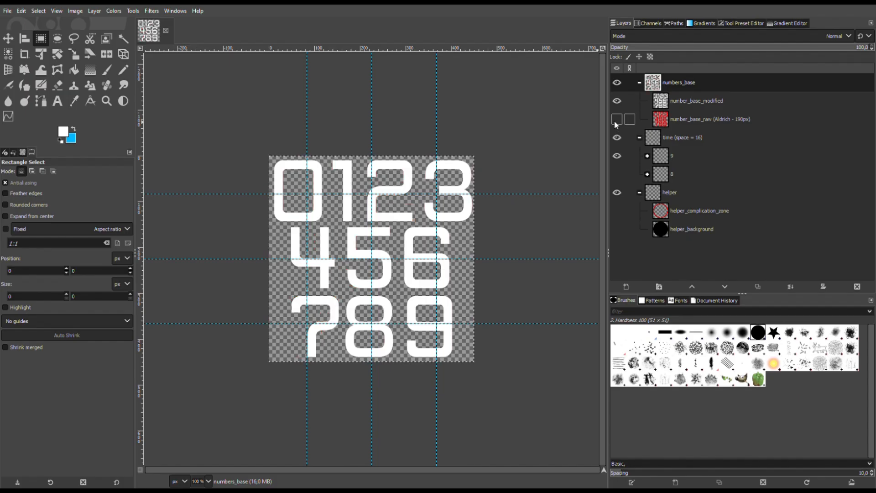
pyautogui.click(615, 84)
# Show the helper_background and helper_complication_zone layers and select layer group 9
pyautogui.click(619, 232)
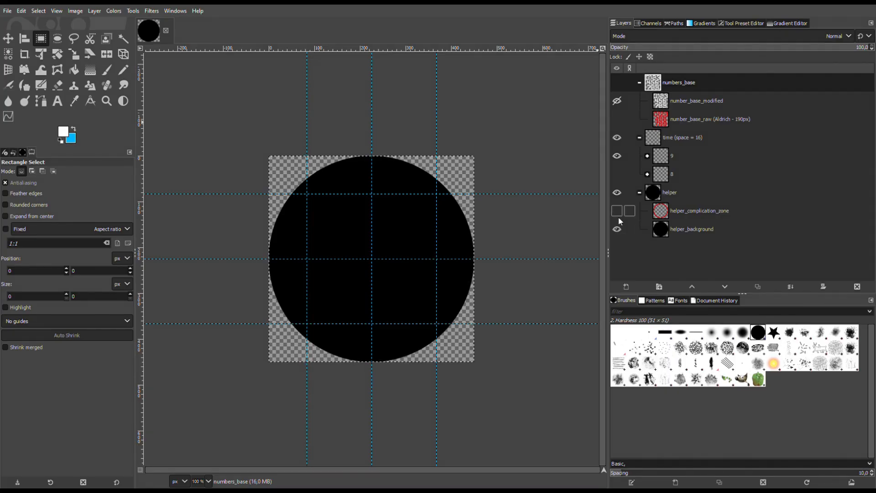
pyautogui.click(618, 211)
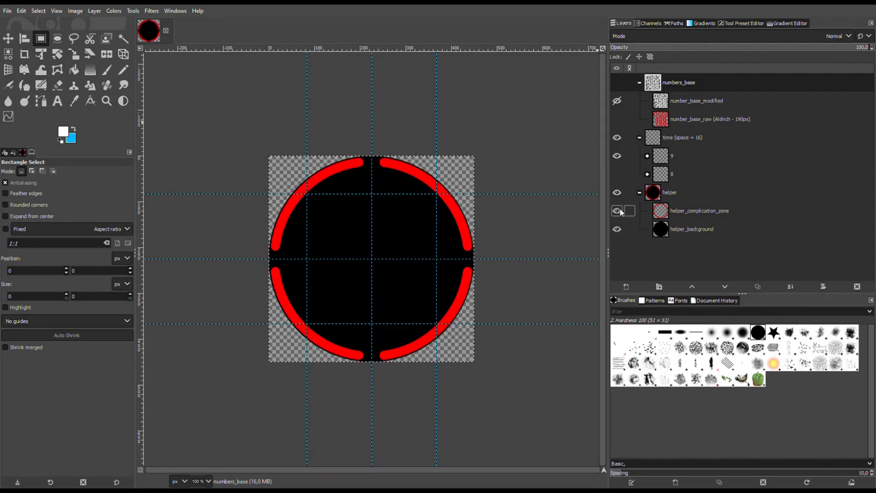
pyautogui.click(684, 156)
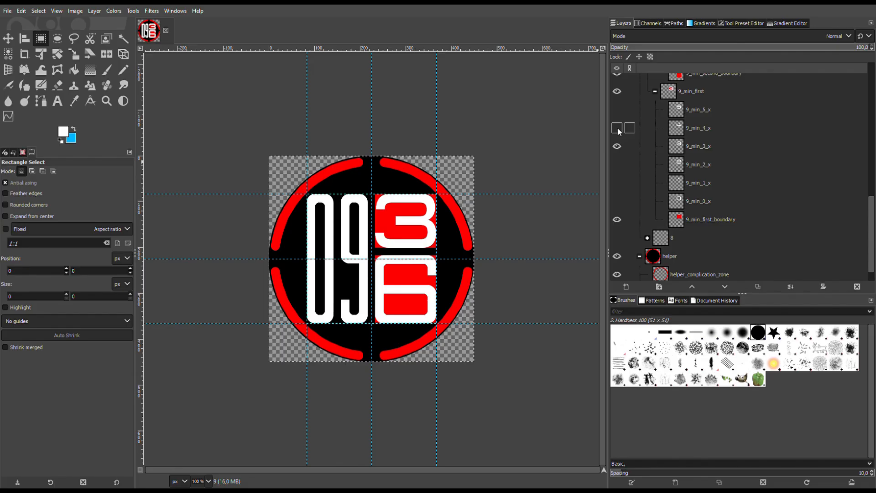
# Preview the alternative first-minute digits in the 9_min_first group by toggling the visibility of its digit layers
pyautogui.click(616, 146)
pyautogui.click(617, 109)
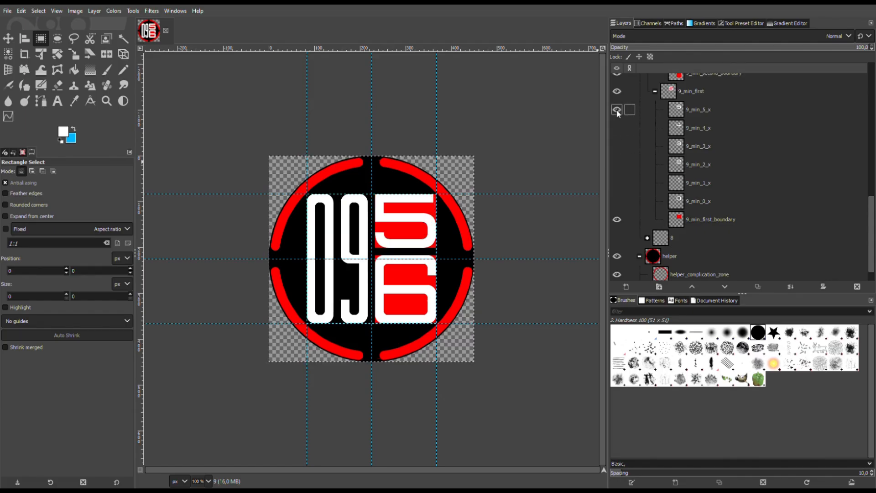
pyautogui.click(617, 109)
pyautogui.click(616, 127)
pyautogui.click(617, 128)
pyautogui.click(616, 146)
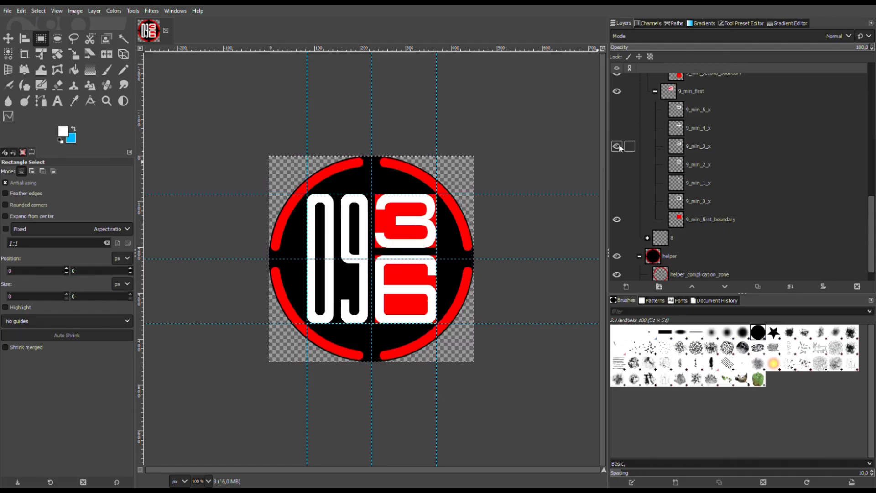
pyautogui.click(617, 146)
pyautogui.click(620, 163)
pyautogui.click(620, 163)
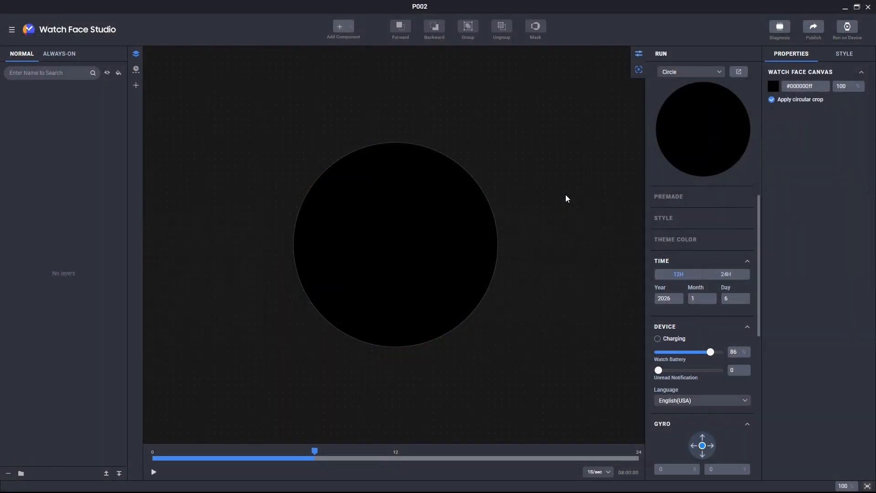
# In Watch Face Studio, add 8_full.png as a preset image and rename its layer HOUR_8_FULL
pyautogui.click(345, 26)
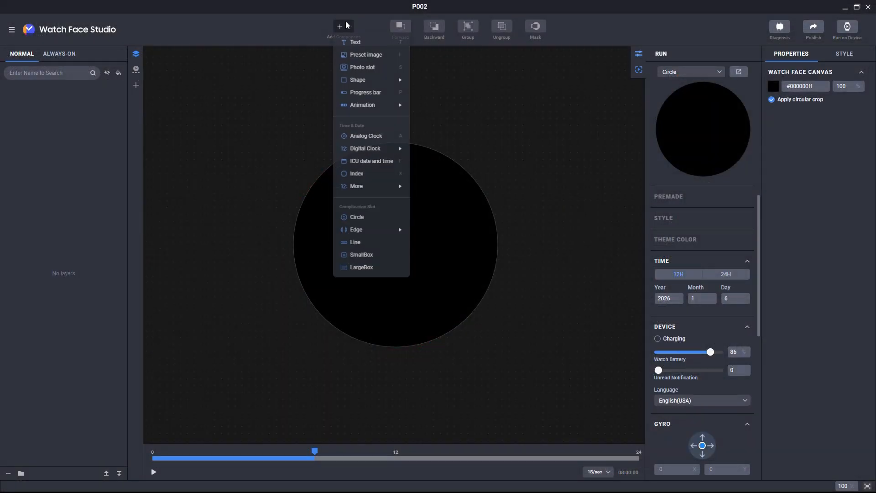
pyautogui.click(358, 55)
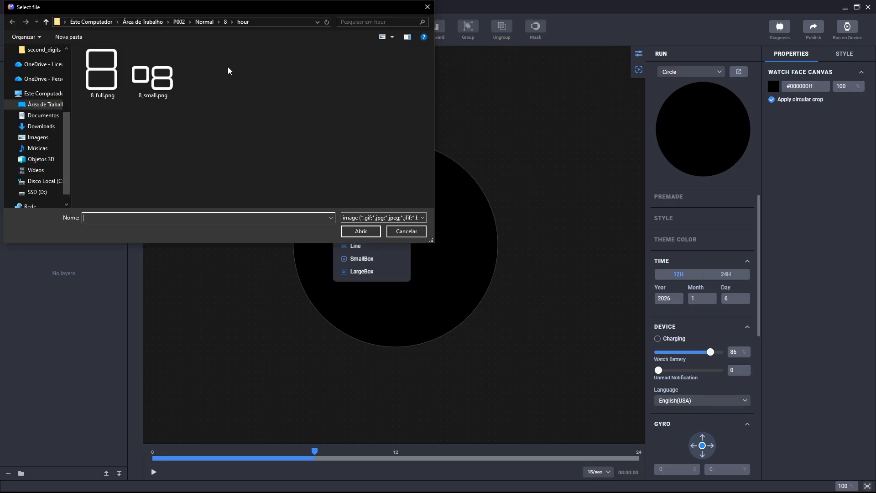
pyautogui.click(90, 79)
pyautogui.click(345, 231)
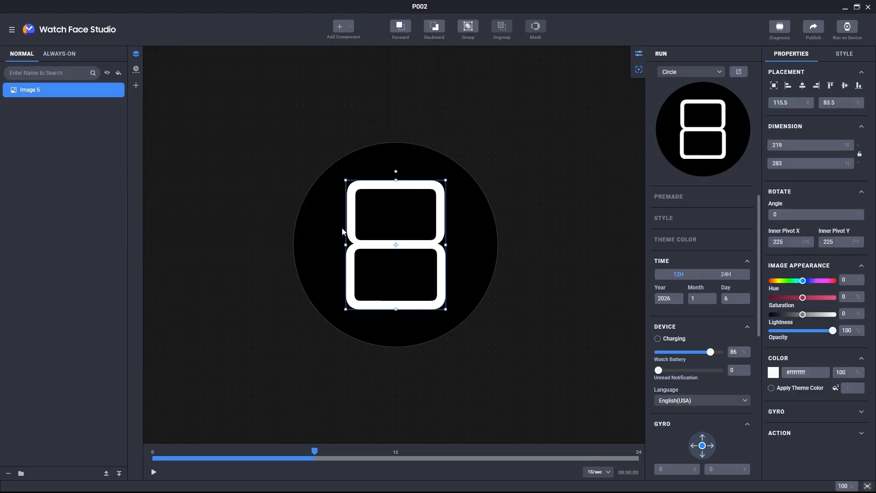
pyautogui.doubleClick(35, 91)
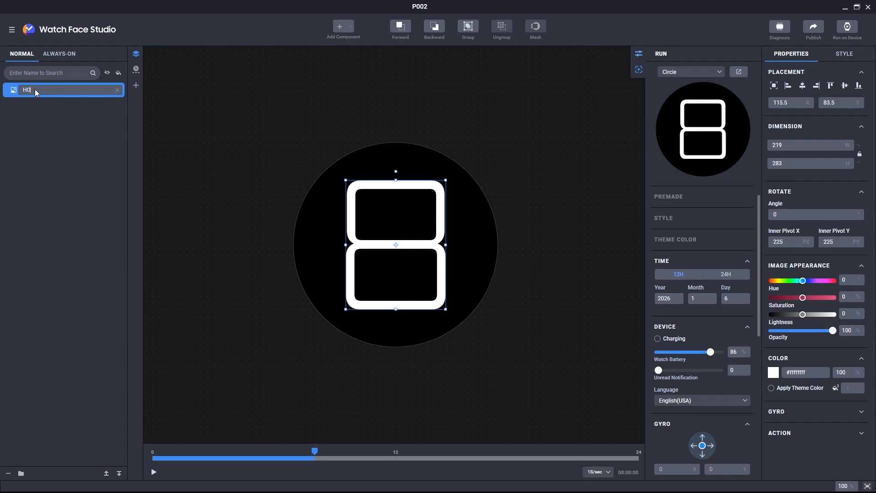
pyautogui.write('HOUR_8_FULL')
pyautogui.press('Return')
# Show the timeline and delete the full-length bar of the HOUR_8_FULL layer
pyautogui.click(135, 70)
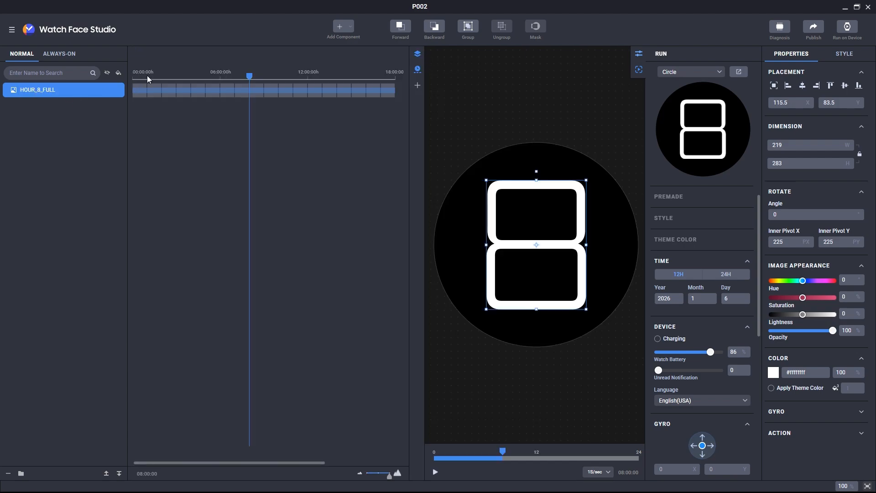
pyautogui.rightClick(203, 89)
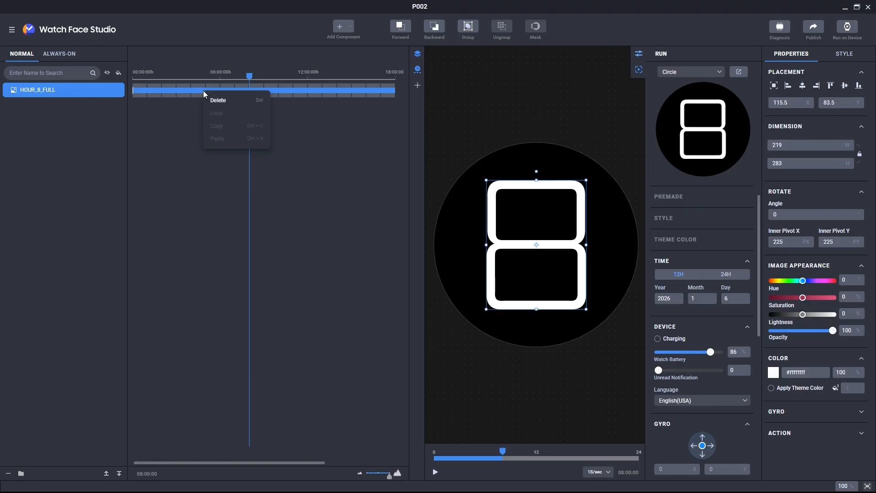
pyautogui.click(215, 101)
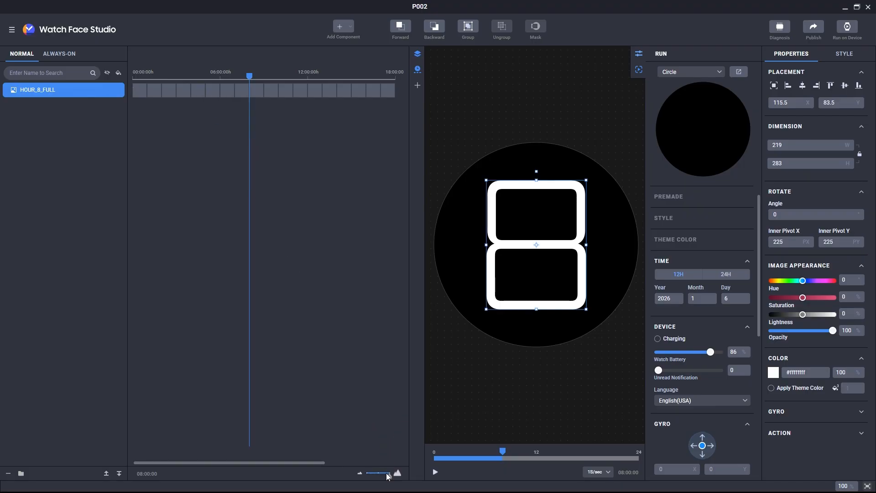
# Add a one-minute timeline segment for HOUR_8_FULL starting at 08:00:00
pyautogui.moveTo(381, 476); pyautogui.dragTo(377, 476)
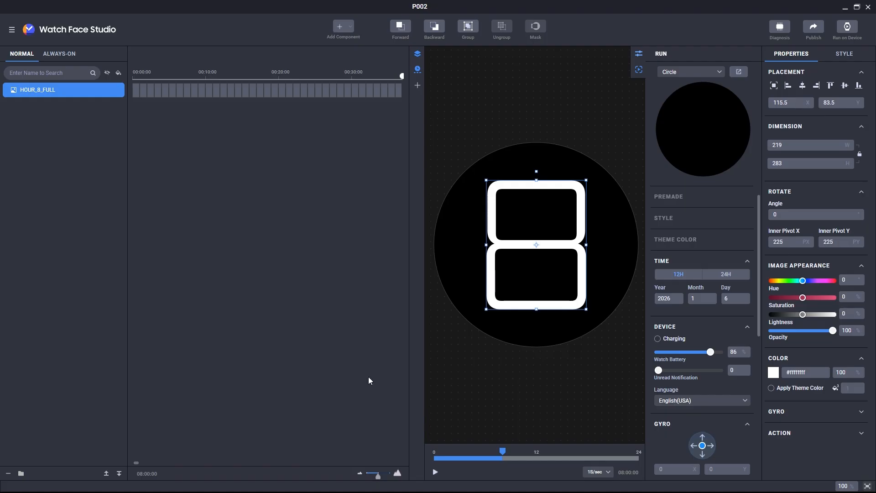
pyautogui.moveTo(135, 464); pyautogui.dragTo(224, 456)
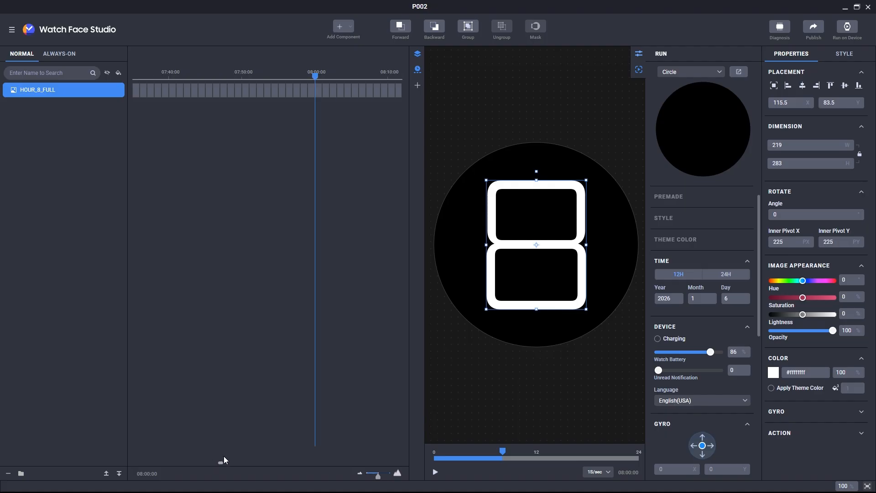
pyautogui.doubleClick(320, 88)
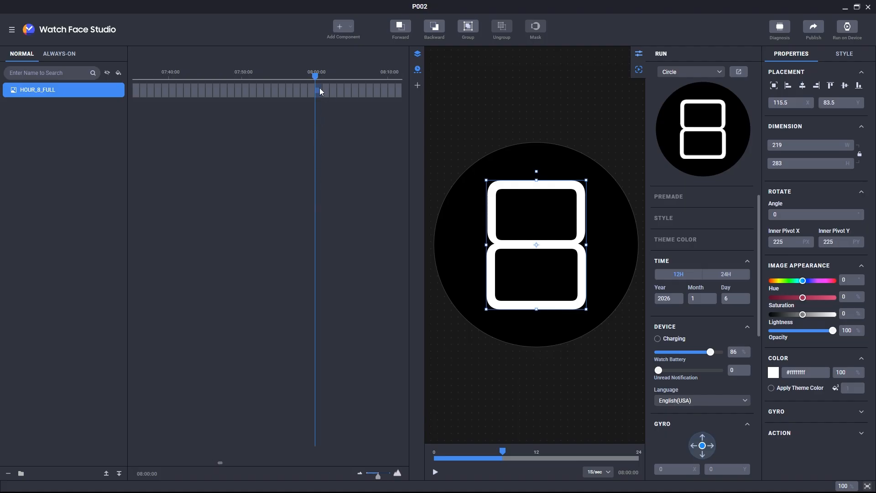
pyautogui.moveTo(314, 77)
pyautogui.mouseDown()
pyautogui.moveTo(324, 78)
pyautogui.moveTo(315, 76)
pyautogui.mouseUp()
# Add 8_small.png as a preset image and rename its layer HOUR_8_SMALL
pyautogui.click(343, 27)
pyautogui.click(356, 55)
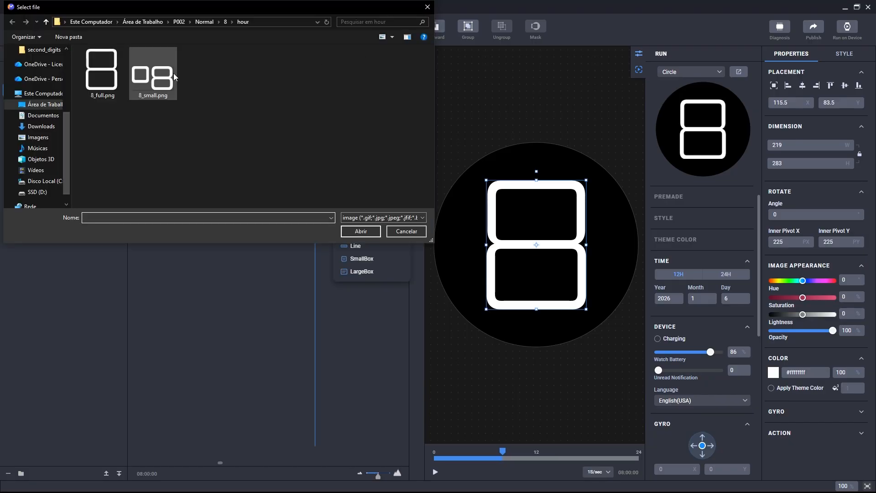
pyautogui.click(361, 231)
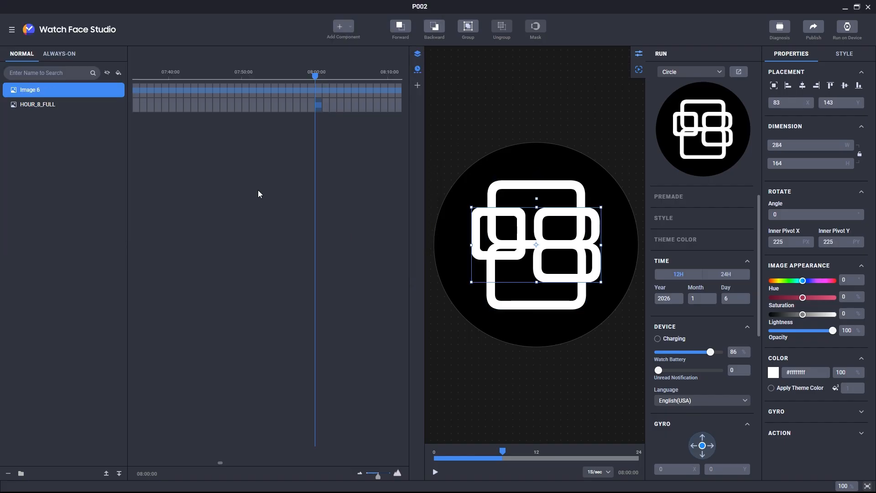
pyautogui.write('HOUR_8_SMALL')
pyautogui.press('Return')
# Delete the full-length timeline bar of the HOUR_8_SMALL layer
pyautogui.click(316, 90)
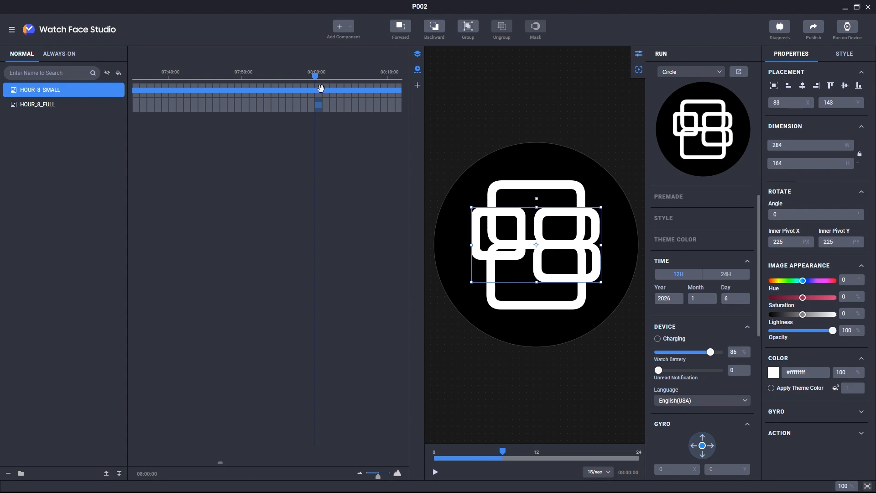
pyautogui.rightClick(322, 90)
pyautogui.click(335, 99)
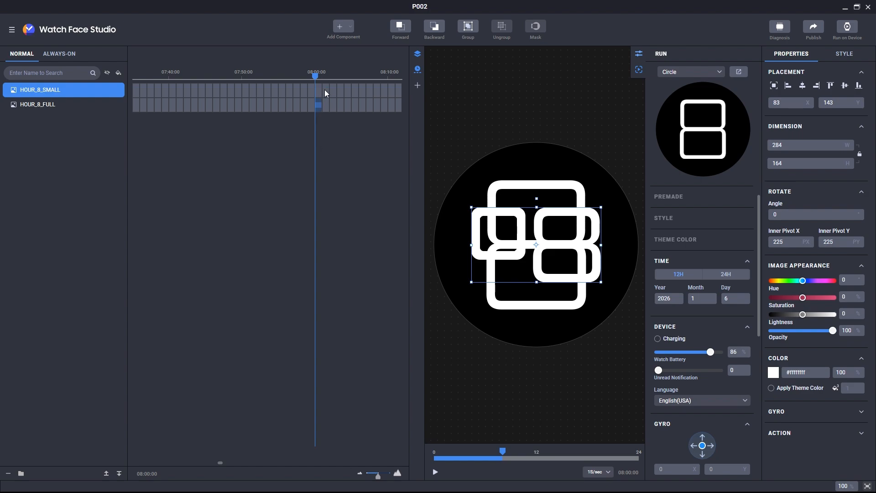
# Add a timeline segment for HOUR_8_SMALL starting at 08:01:00 and extend it to 09:00:00
pyautogui.click(325, 89)
pyautogui.click(327, 91)
pyautogui.scroll(1, 328, 91)
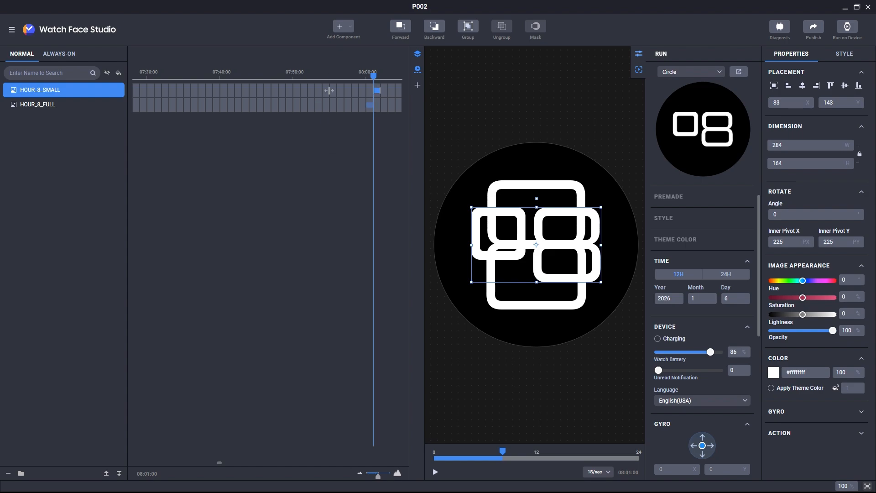
pyautogui.scroll(-5, 328, 90)
pyautogui.scroll(-5, 365, 91)
pyautogui.moveTo(147, 90); pyautogui.dragTo(343, 90)
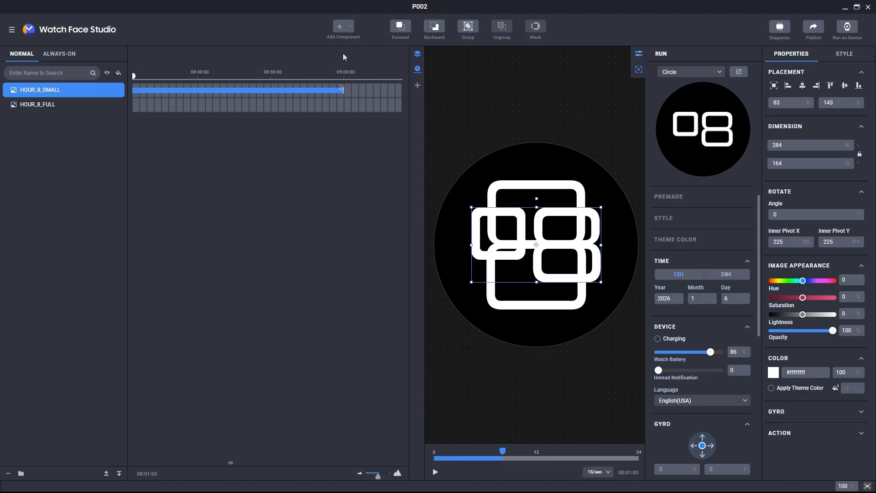
# Scrub the playhead back through the 8 o'clock hour to 08:01:00 to check the hour image in the preview
pyautogui.click(288, 84)
pyautogui.moveTo(286, 78); pyautogui.dragTo(155, 84)
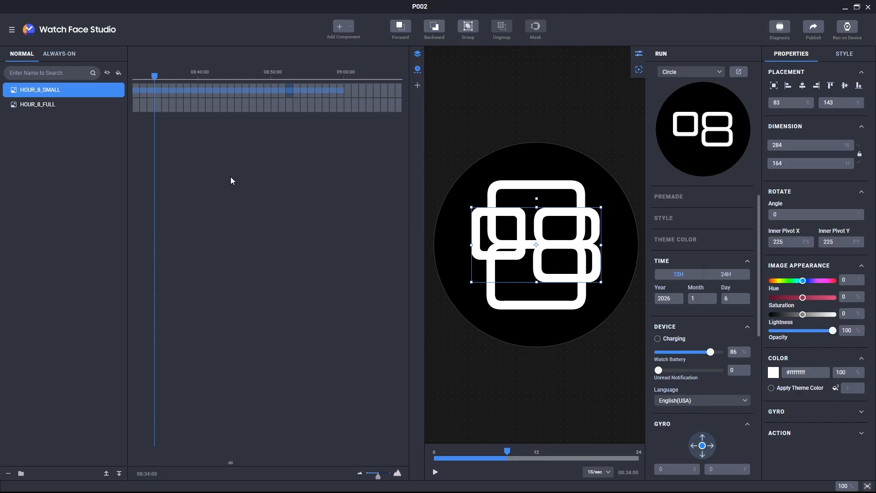
pyautogui.scroll(5, 231, 177)
pyautogui.moveTo(388, 77); pyautogui.dragTo(146, 85)
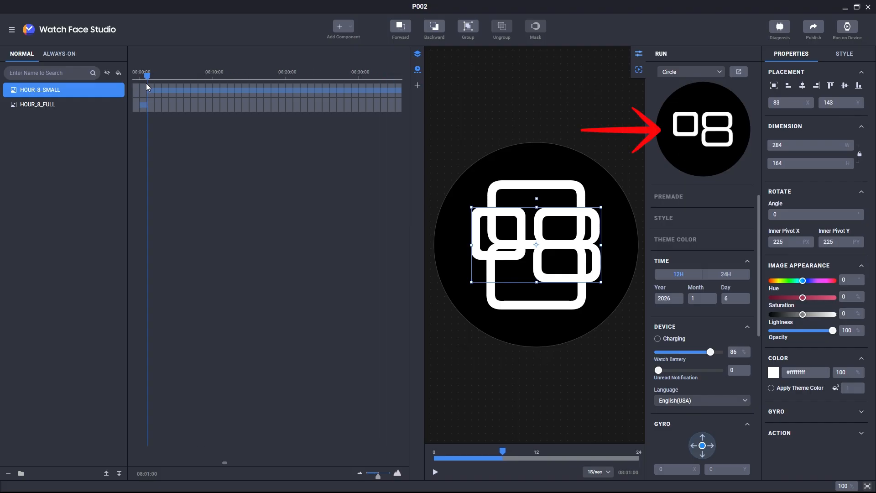
# Hide the HOUR_8_FULL layer and set the Y placement of HOUR_8_SMALL to 83
pyautogui.click(107, 104)
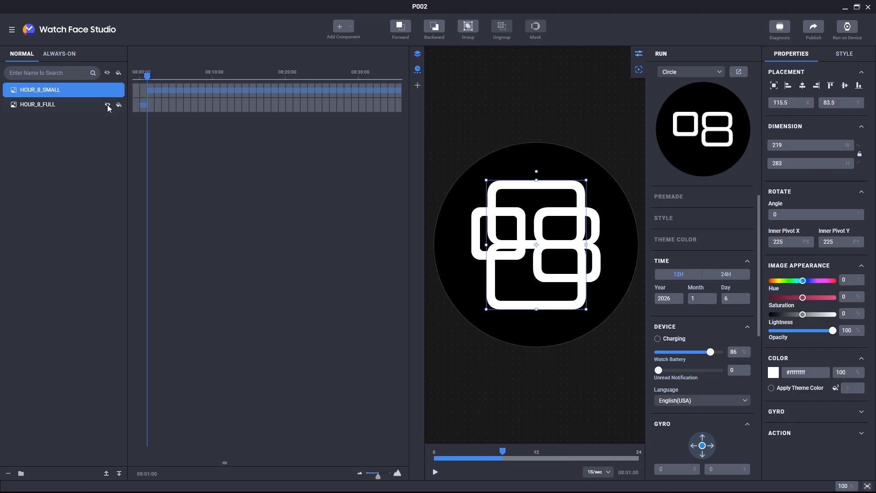
pyautogui.click(79, 92)
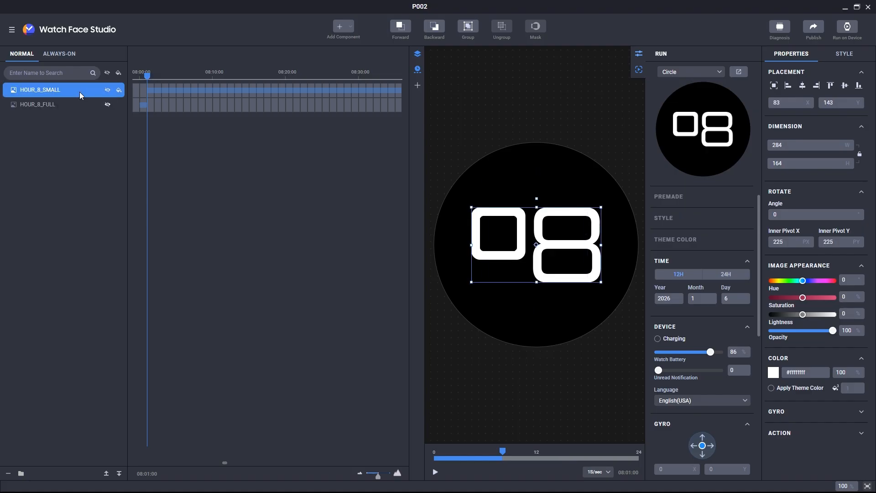
pyautogui.click(830, 104)
pyautogui.write('83')
pyautogui.press('Return')
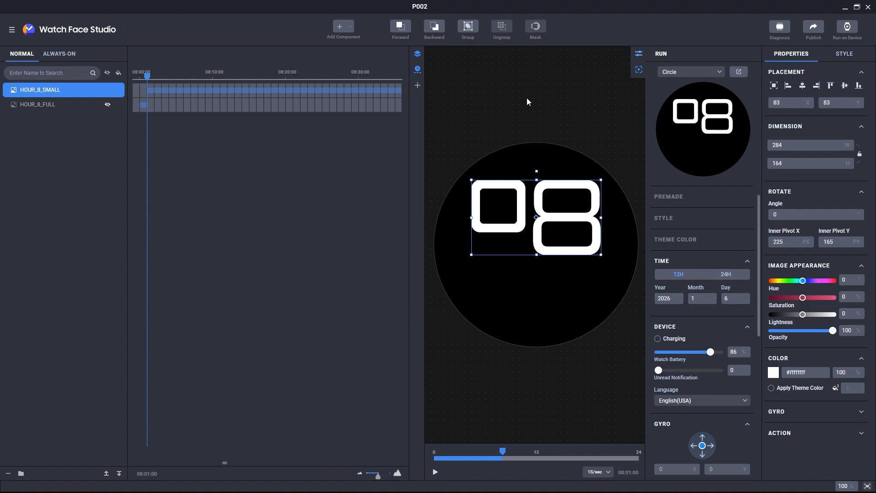
# Add a variable (M)(M) digital clock and rename its group MINUTE_8
pyautogui.click(351, 29)
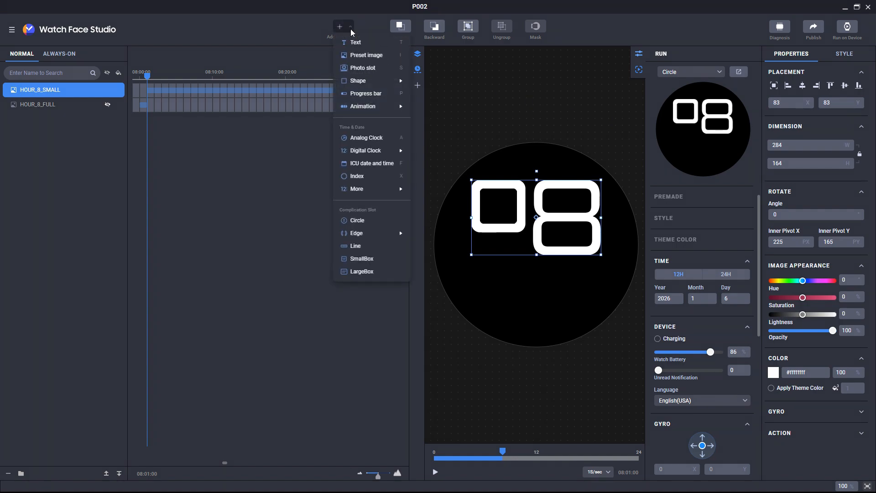
pyautogui.moveTo(383, 151)
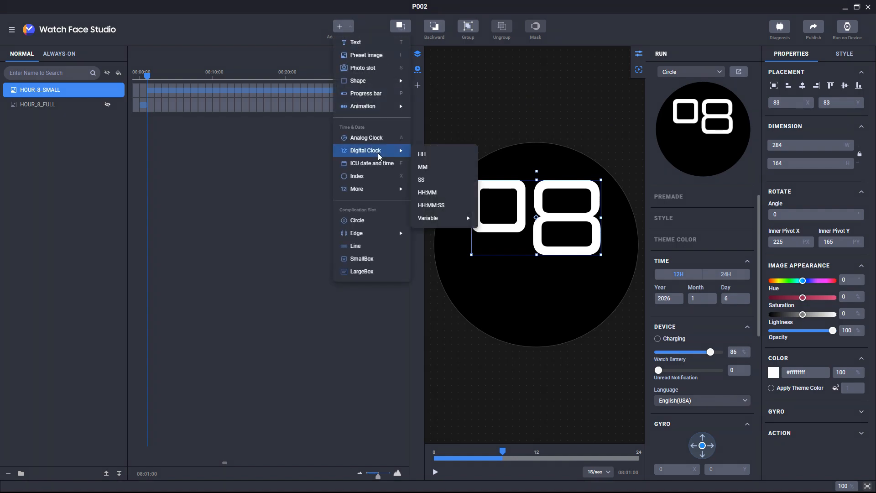
pyautogui.moveTo(444, 219)
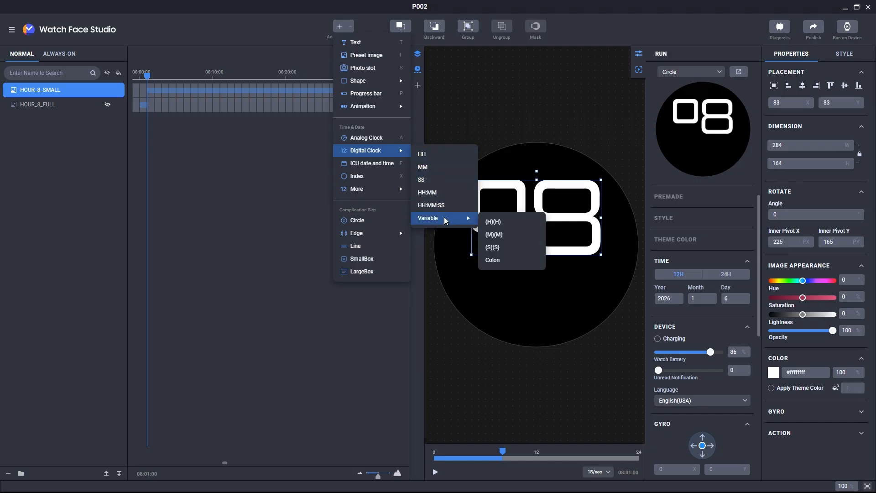
pyautogui.click(506, 237)
pyautogui.doubleClick(28, 93)
pyautogui.write('MINUTE_8')
pyautogui.press('Return')
# Rename the two digit layers inside MINUTE_8 as MINUTE_8_FIRST and MINUTE_8_SECOND
pyautogui.click(7, 90)
pyautogui.doubleClick(28, 104)
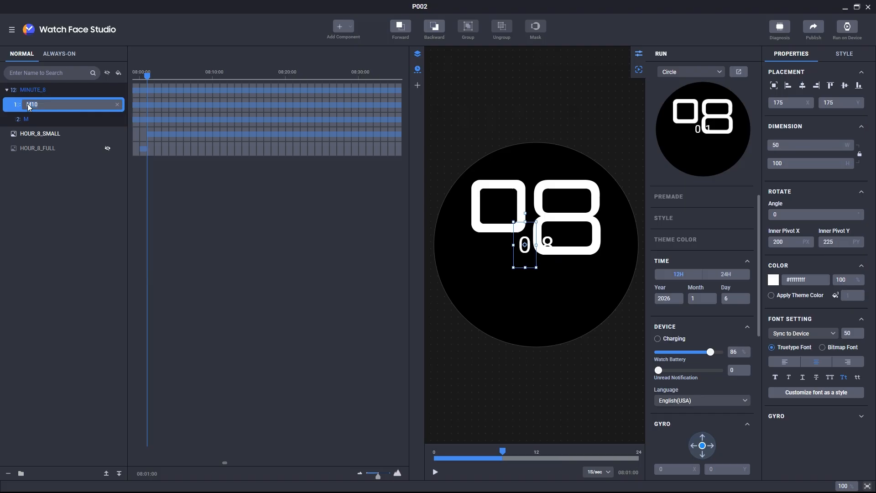
pyautogui.write('MINUTE_8_FIRST')
pyautogui.press('Return')
pyautogui.doubleClick(28, 119)
pyautogui.write('MINUTE_8_SECOND')
pyautogui.press('Return')
# Move the MINUTE_8 group below the hour digits so its first digit sits at about X 138, Y 248
pyautogui.click(34, 90)
pyautogui.moveTo(522, 256); pyautogui.dragTo(505, 289)
# Create a new bitmap font for the MINUTE_8_FIRST layer and assign 8_min_0_x.png from the first_digits folder to digit 0
pyautogui.click(60, 106)
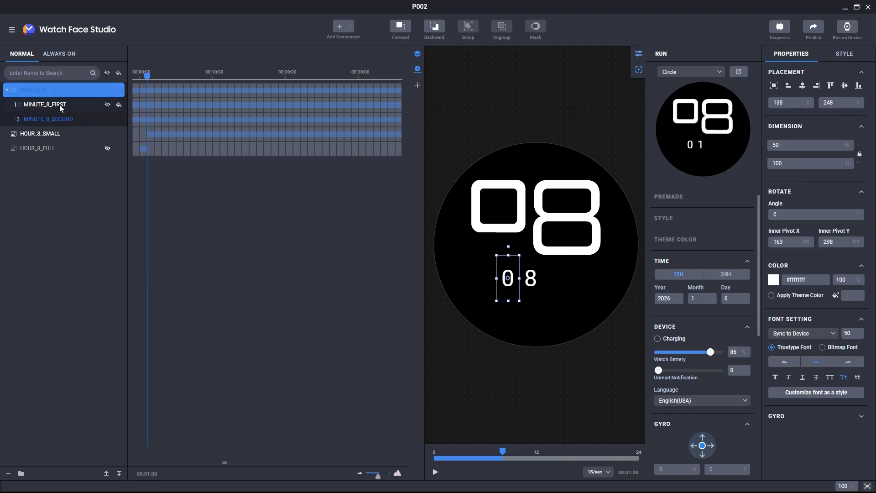
pyautogui.click(823, 347)
pyautogui.click(816, 333)
pyautogui.click(816, 349)
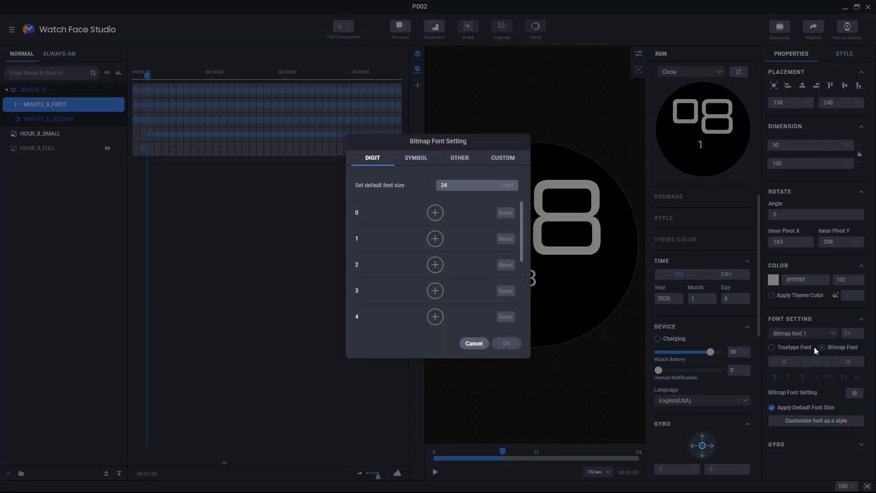
pyautogui.click(435, 213)
pyautogui.click(225, 22)
pyautogui.doubleClick(98, 73)
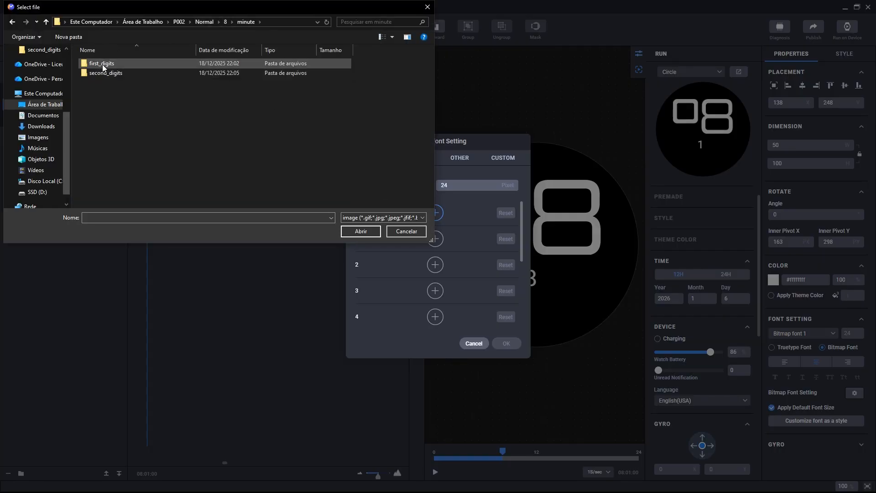
pyautogui.doubleClick(96, 63)
pyautogui.click(102, 71)
pyautogui.click(360, 231)
# Assign the images 8_min_1_x.png through 8_min_5_x.png to digits 1 to 5 of the bitmap font
pyautogui.click(435, 239)
pyautogui.click(158, 96)
pyautogui.click(360, 231)
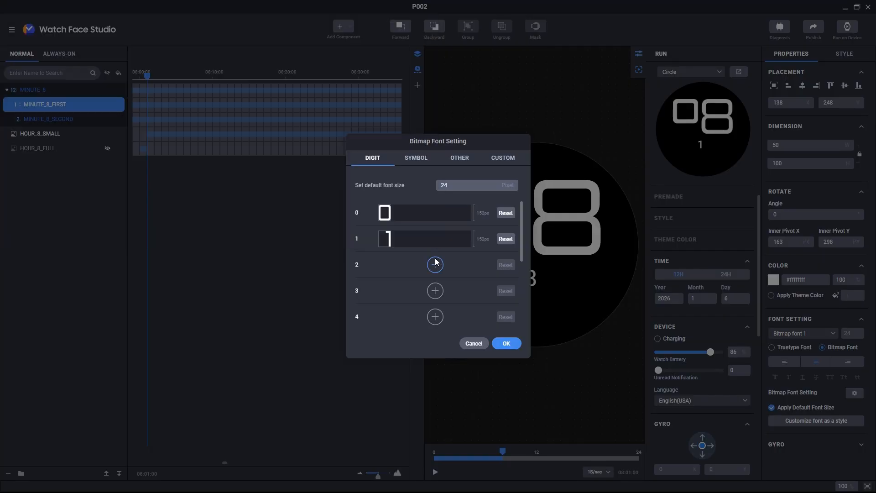
pyautogui.click(435, 264)
pyautogui.click(204, 73)
pyautogui.click(361, 231)
pyautogui.click(435, 317)
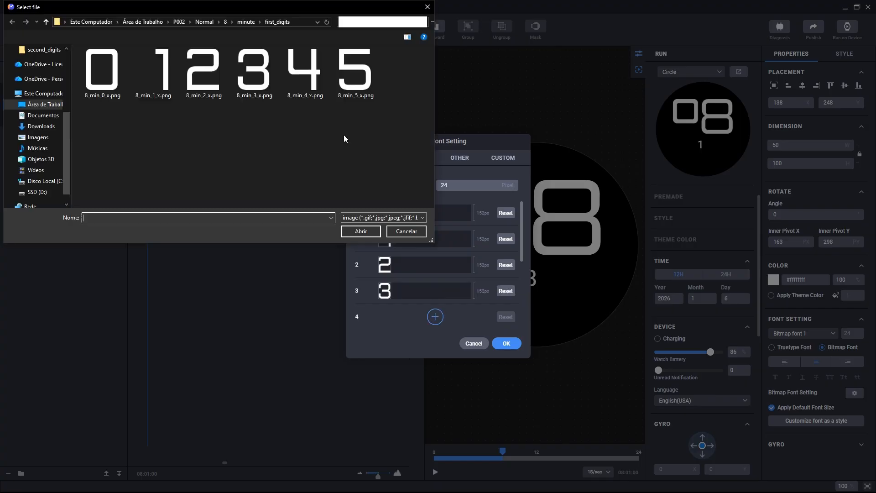
pyautogui.click(304, 75)
pyautogui.click(360, 231)
pyautogui.scroll(-2, 431, 259)
pyautogui.click(436, 254)
pyautogui.click(354, 74)
pyautogui.click(363, 232)
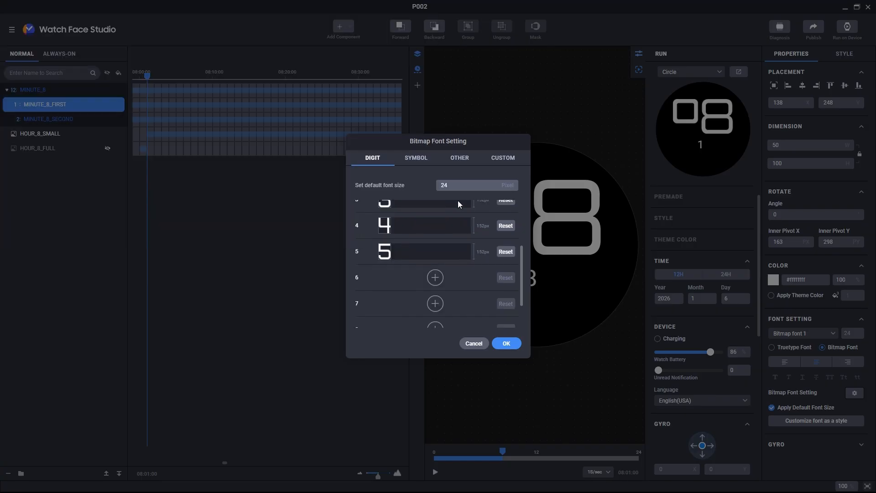
# Set the bitmap font's default size to 152 pixels and save it as MINUTE_8_FIRST
pyautogui.doubleClick(454, 186)
pyautogui.write('152')
pyautogui.click(507, 343)
pyautogui.click(434, 253)
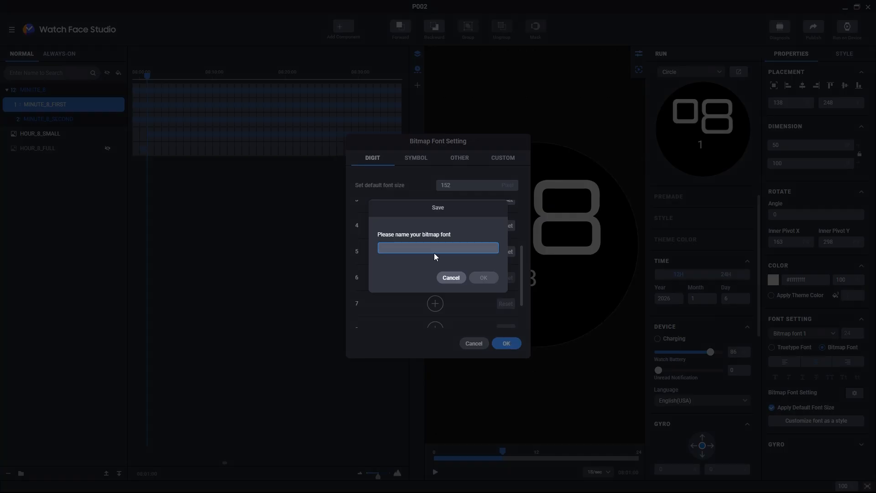
pyautogui.write('MINUTE_8_FIRST')
pyautogui.click(491, 280)
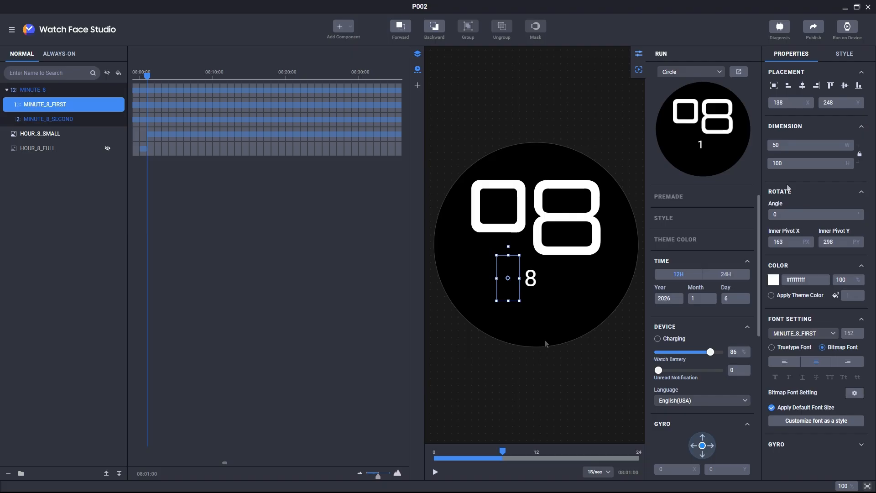
# Resize the MINUTE_8_FIRST digit to 119 wide and 152 high
pyautogui.press('Return')
pyautogui.doubleClick(782, 162)
pyautogui.write('152')
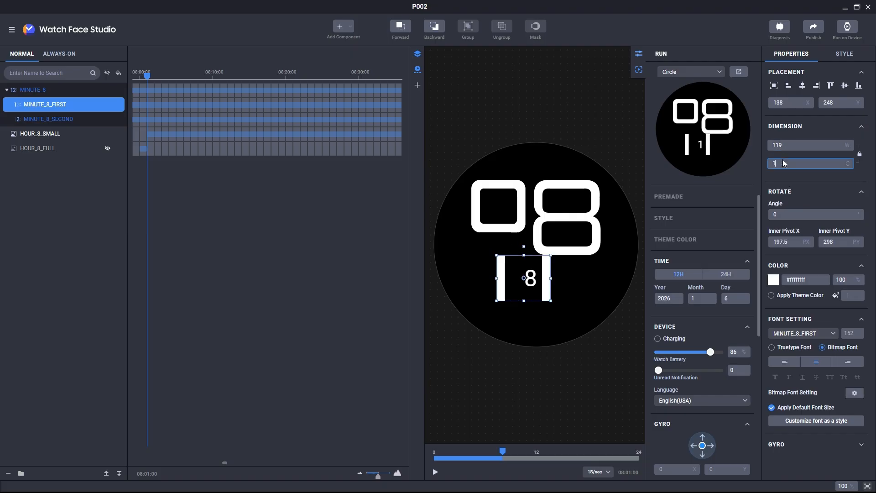
pyautogui.press('Return')
# Place the MINUTE_8_FIRST digit at X 83, Y 214
pyautogui.doubleClick(780, 104)
pyautogui.write('83')
pyautogui.press('Return')
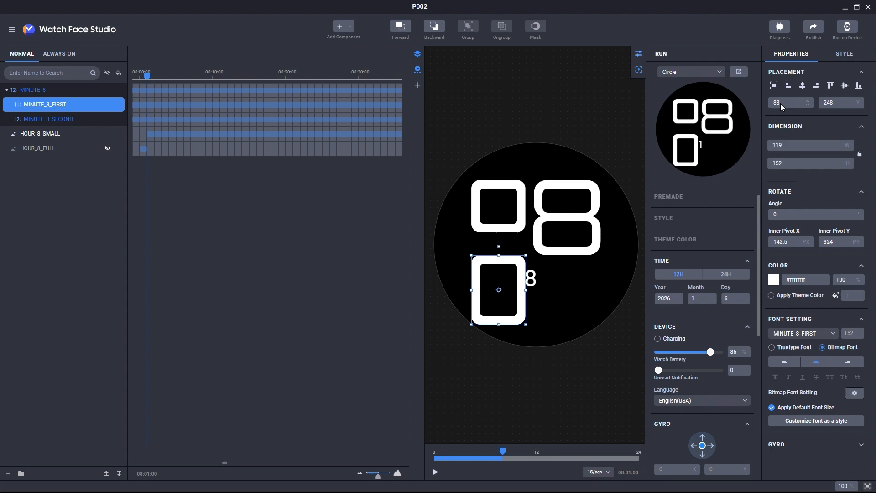
pyautogui.click(830, 108)
pyautogui.write('214')
pyautogui.press('Return')
# Create a new bitmap font for the MINUTE_8_SECOND layer and assign 8_min_x_0.png to digit 0
pyautogui.click(49, 119)
pyautogui.click(822, 347)
pyautogui.click(806, 334)
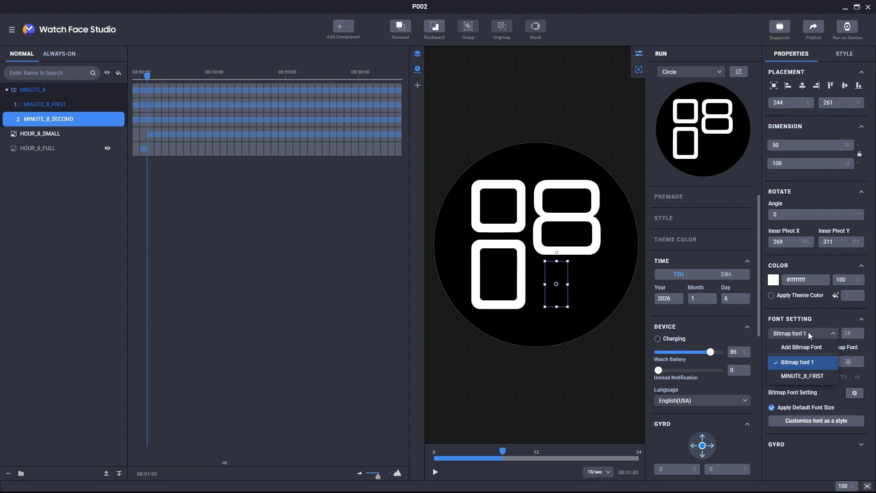
pyautogui.click(435, 213)
pyautogui.doubleClick(102, 71)
# Assign the images 8_min_x_1.png through 8_min_x_4.png to digits 1 to 4 of the bitmap font
pyautogui.click(437, 240)
pyautogui.doubleClick(153, 77)
pyautogui.click(435, 264)
pyautogui.doubleClick(203, 77)
pyautogui.click(435, 291)
pyautogui.doubleClick(254, 76)
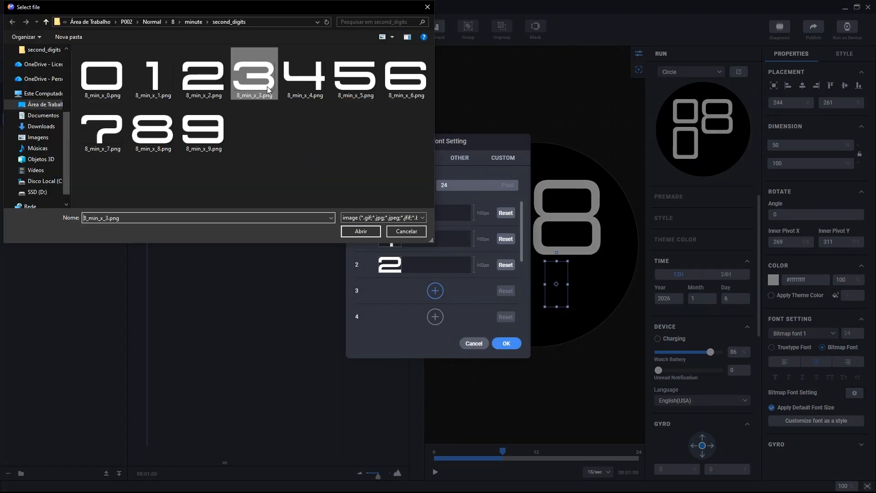
pyautogui.click(435, 316)
pyautogui.doubleClick(305, 77)
# Assign the images 8_min_x_5.png through 8_min_x_9.png to digits 5 to 9 of the bitmap font
pyautogui.click(435, 237)
pyautogui.doubleClick(406, 77)
pyautogui.click(434, 263)
pyautogui.doubleClick(102, 130)
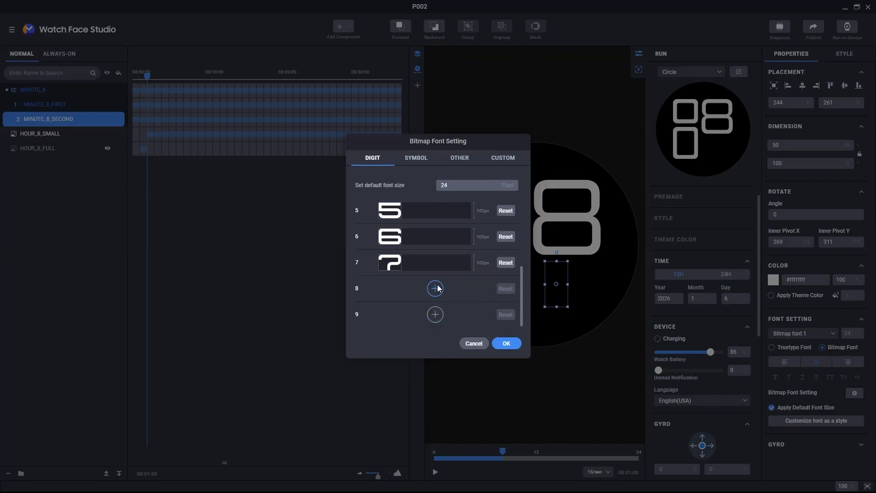
pyautogui.click(436, 289)
pyautogui.doubleClick(153, 130)
pyautogui.click(435, 315)
pyautogui.doubleClick(204, 130)
# Set the bitmap font's default size to 102 pixels and save it as MINUTE_8_SECOND
pyautogui.click(506, 343)
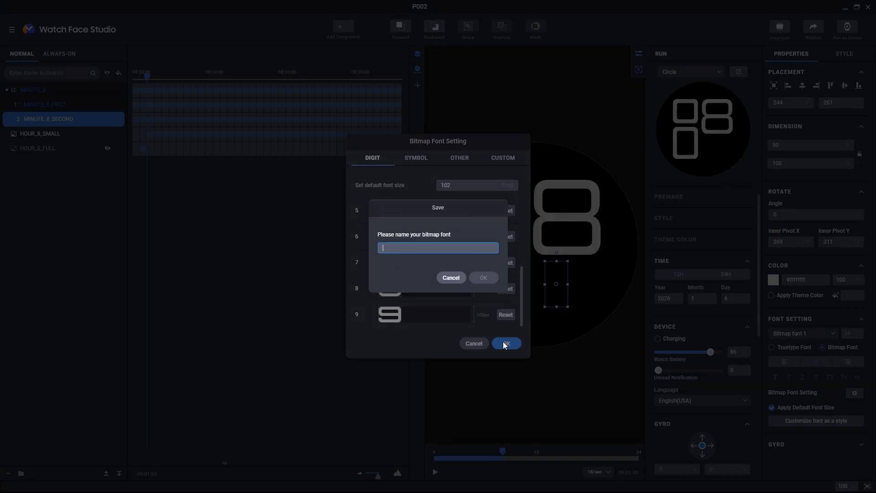
pyautogui.write('MINUTE_8_SECOND')
pyautogui.click(489, 280)
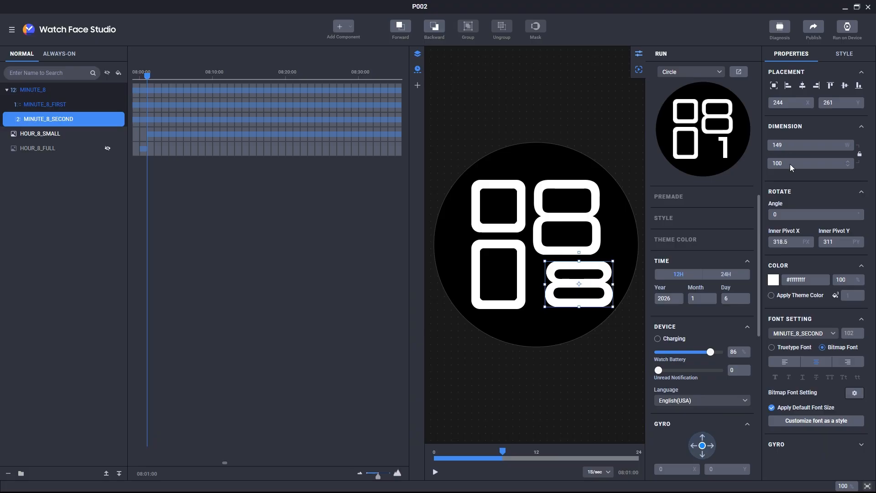
# Set the MINUTE_8_SECOND digit's height to 102 and its placement to X 218, Y 264
pyautogui.scroll(3, 825, 105)
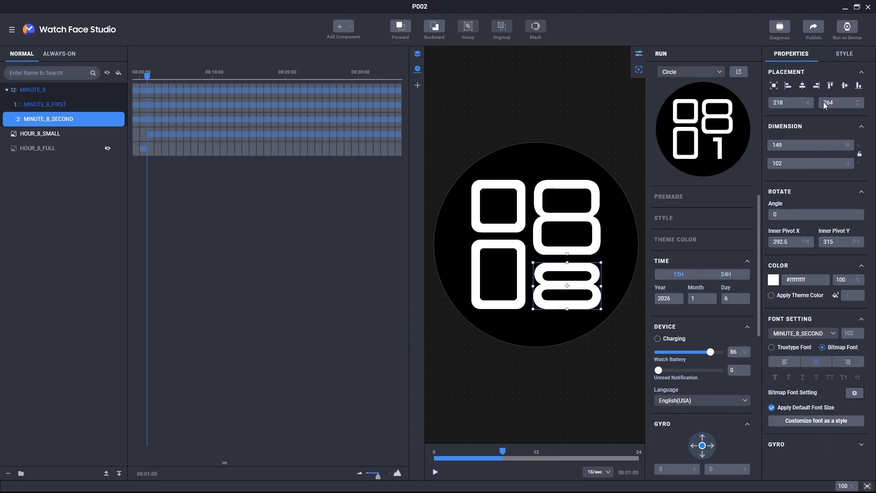
# Show the HOUR_8_FULL layer and reduce the MINUTE_8 group's timeline bar to the single minute 08:01
pyautogui.click(108, 149)
pyautogui.moveTo(147, 75)
pyautogui.mouseDown()
pyautogui.moveTo(224, 79)
pyautogui.moveTo(147, 80)
pyautogui.mouseUp()
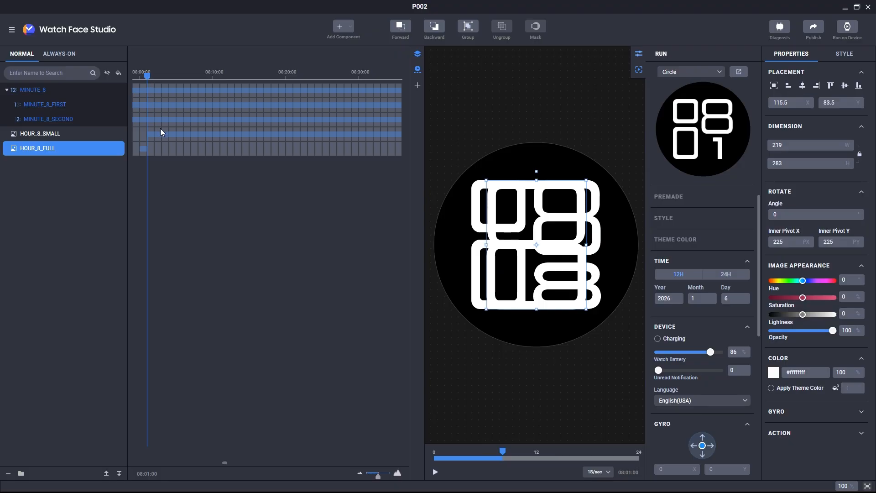
pyautogui.click(163, 89)
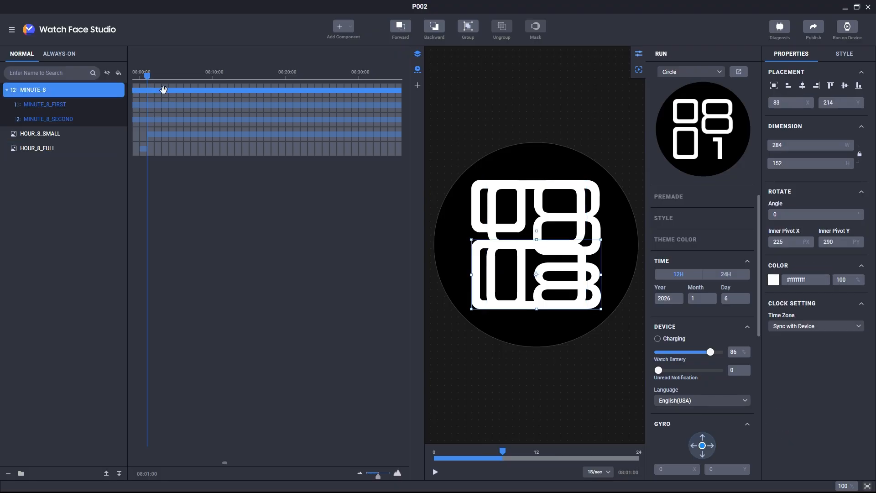
pyautogui.rightClick(164, 90)
pyautogui.click(174, 100)
pyautogui.doubleClick(152, 92)
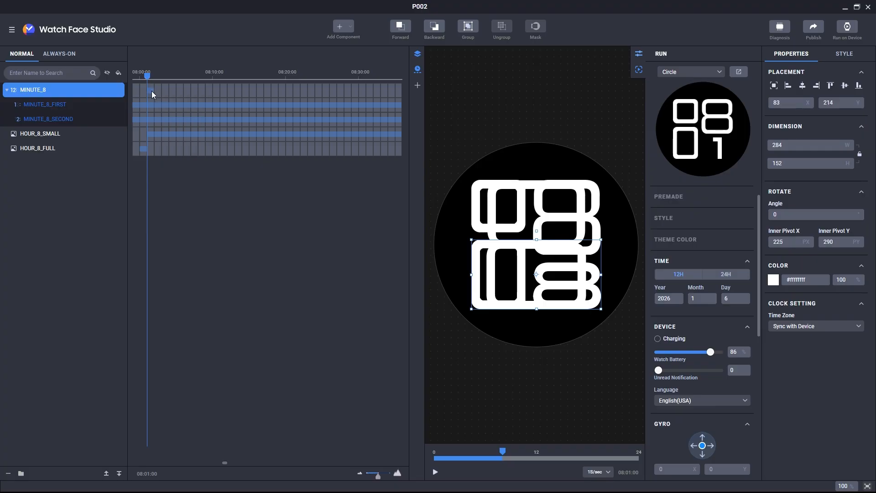
# Extend the MINUTE_8 timeline bar from 08:01 through the rest of hour 8 and set the playhead to 08:08
pyautogui.moveTo(154, 90); pyautogui.dragTo(390, 91)
pyautogui.hscroll(4, 368, 95)
pyautogui.moveTo(205, 90); pyautogui.dragTo(394, 90)
pyautogui.hscroll(-5, 174, 86)
pyautogui.moveTo(243, 79)
pyautogui.mouseDown()
pyautogui.moveTo(228, 79)
pyautogui.moveTo(323, 77)
pyautogui.moveTo(292, 77)
pyautogui.mouseUp()
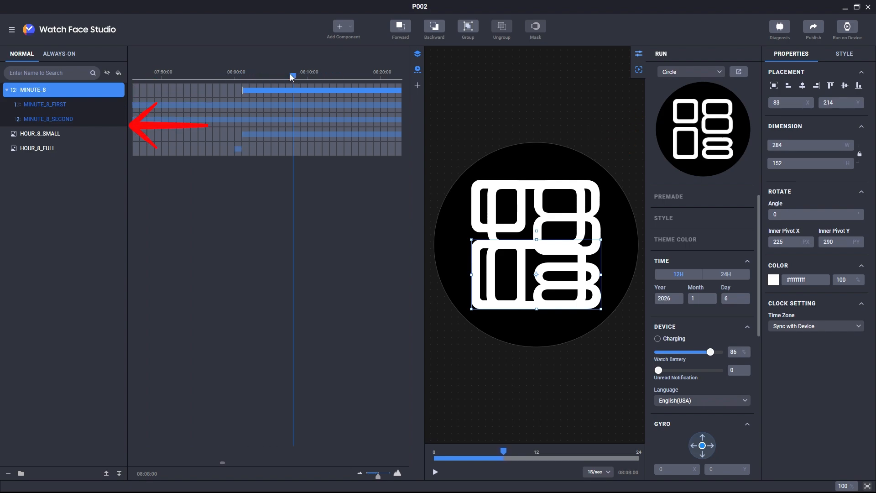
# Group the MINUTE_8, HOUR_8_SMALL and HOUR_8_FULL layers and name the group TIME_8
pyautogui.keyDown('shift'); pyautogui.click(48, 149); pyautogui.keyUp('shift')
pyautogui.rightClick(43, 88)
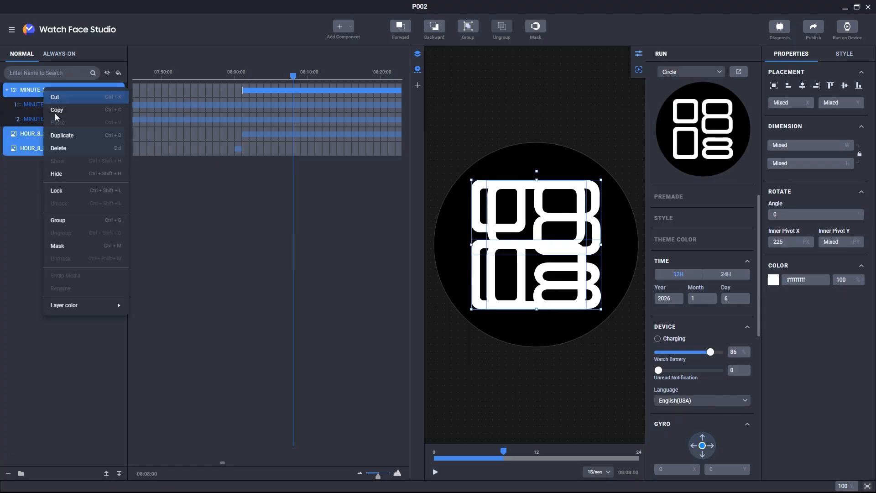
pyautogui.click(57, 219)
pyautogui.doubleClick(32, 91)
pyautogui.write('TIME_8')
pyautogui.press('Return')
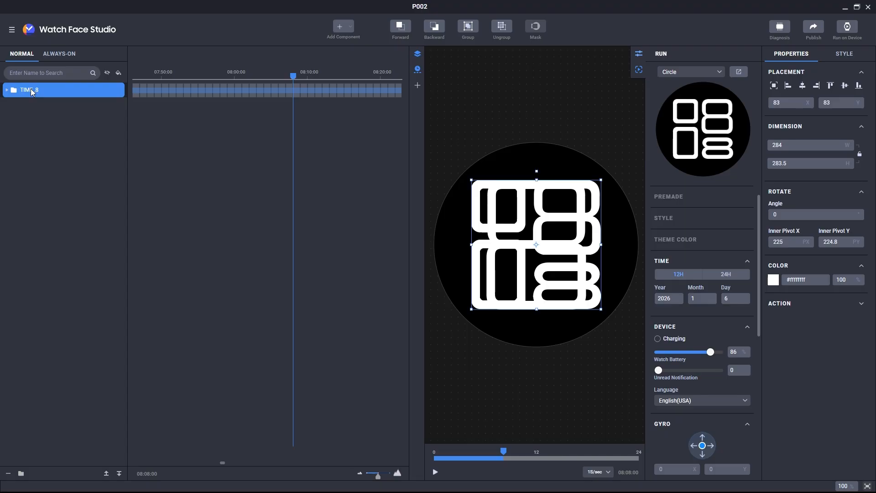
# Lock the TIME_8 group and hide it from the watch face
pyautogui.rightClick(54, 90)
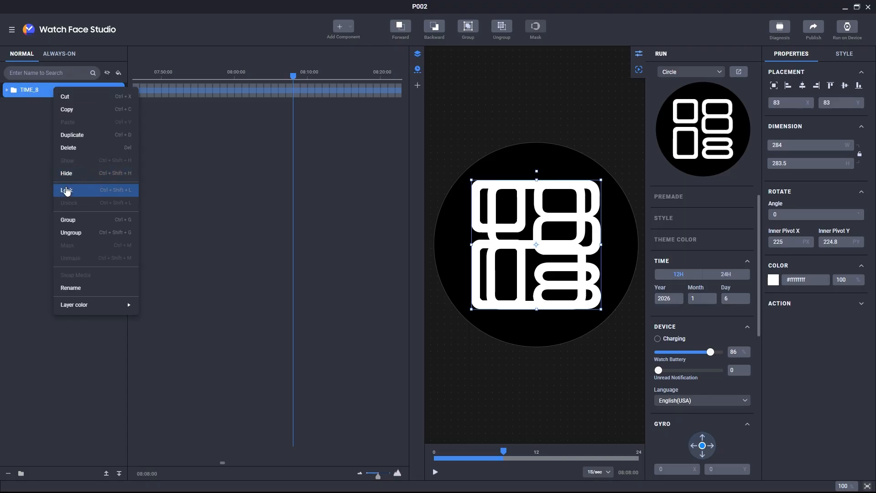
pyautogui.click(67, 191)
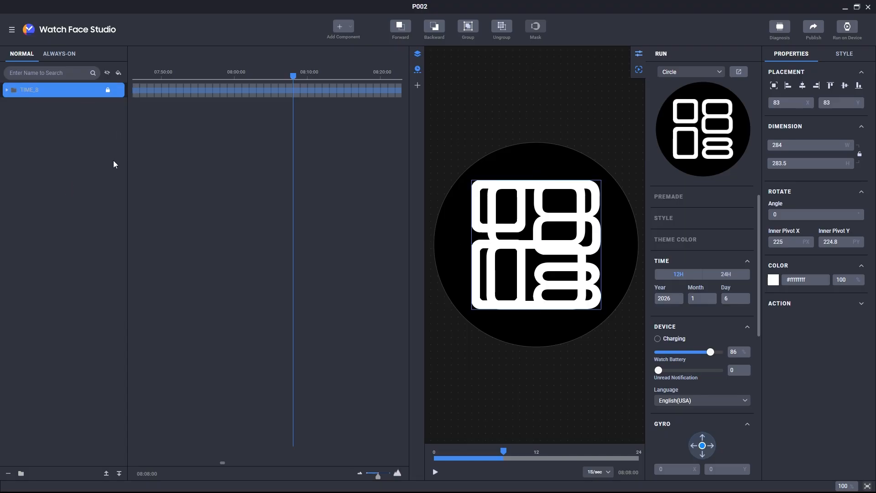
pyautogui.click(107, 90)
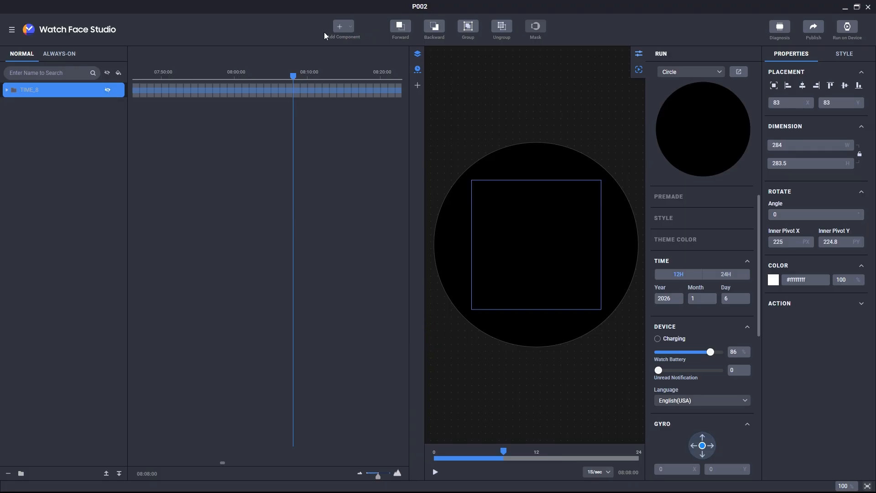
# Add the image 9_full.png from the P002 Normal/9/hour folder and rename its layer HOUR_9_FULL
pyautogui.click(341, 28)
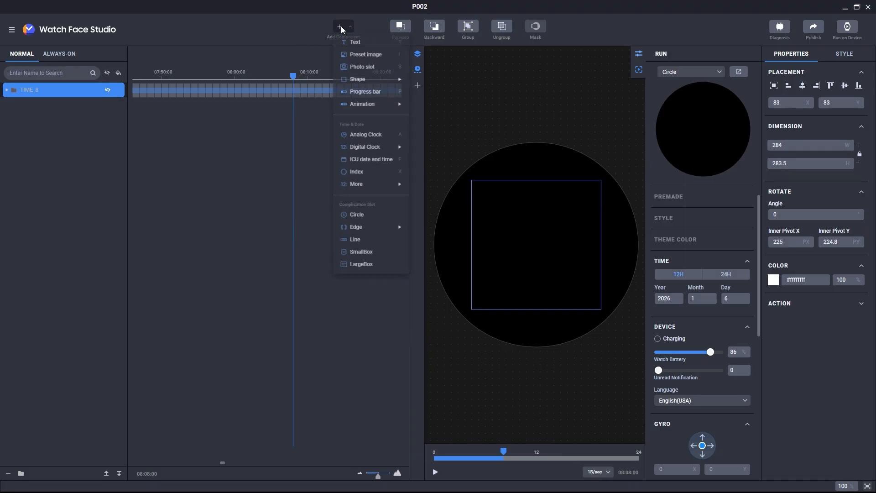
pyautogui.click(356, 55)
pyautogui.click(171, 23)
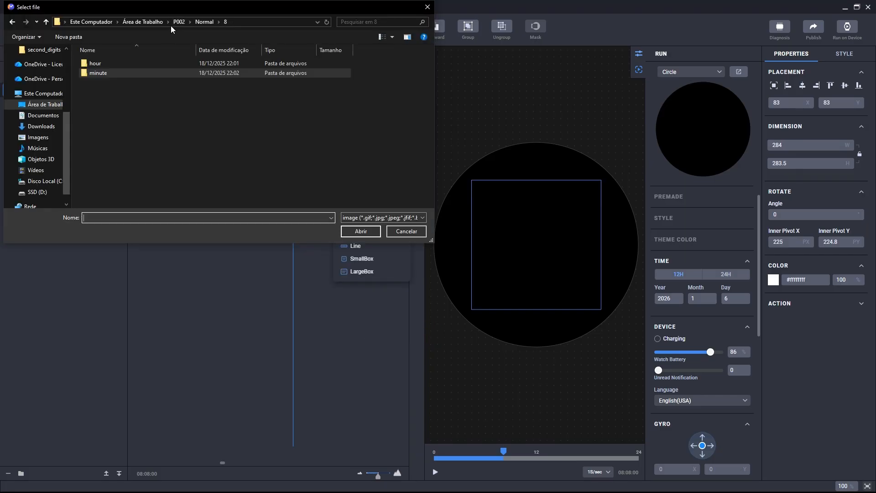
pyautogui.click(201, 22)
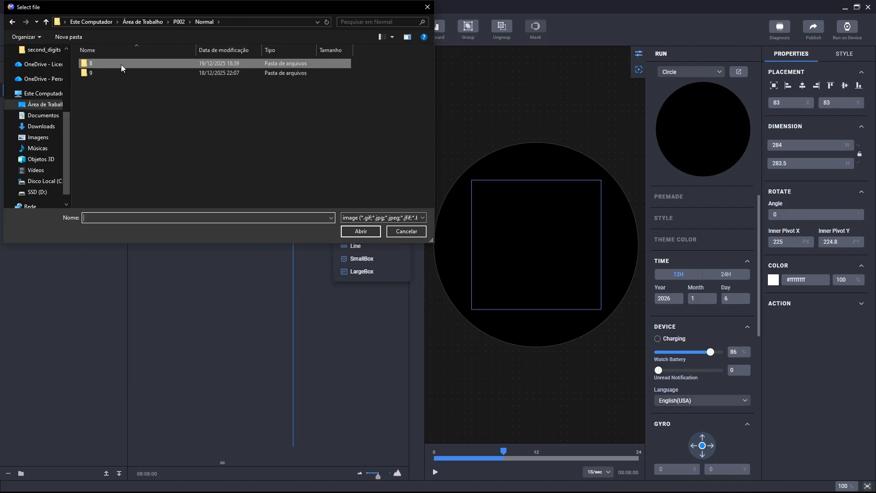
pyautogui.doubleClick(89, 74)
pyautogui.doubleClick(98, 65)
pyautogui.click(97, 67)
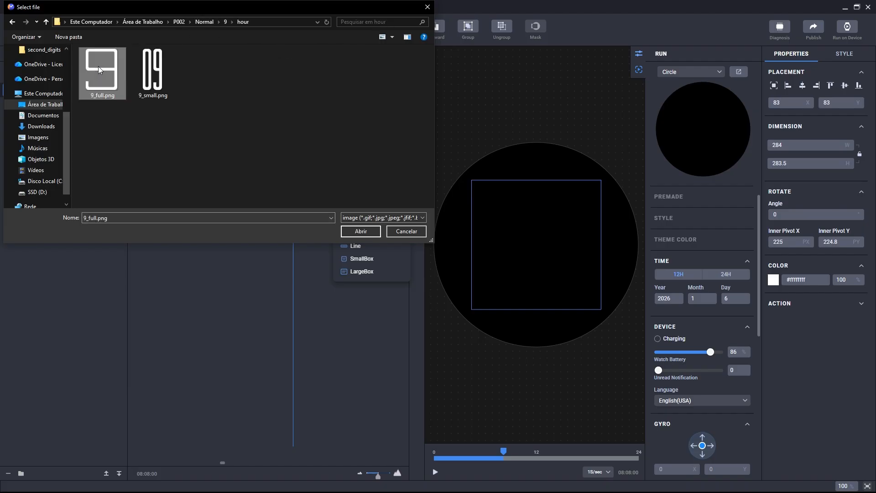
pyautogui.click(356, 229)
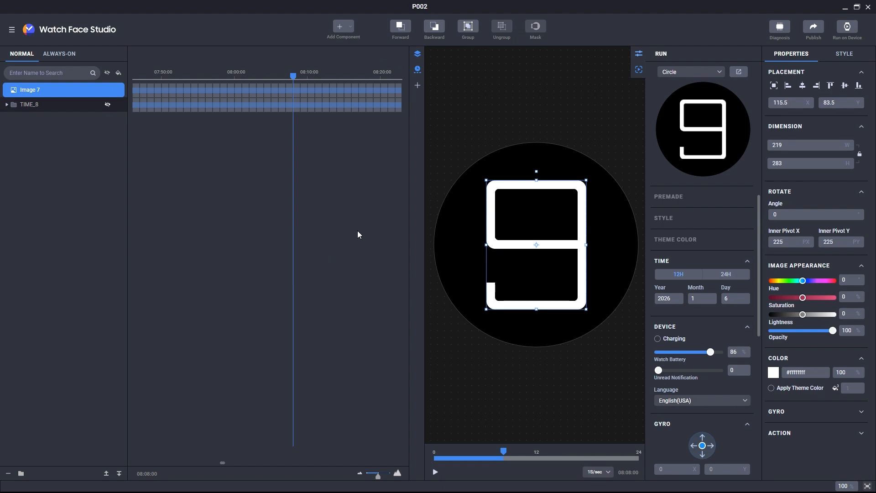
pyautogui.doubleClick(29, 90)
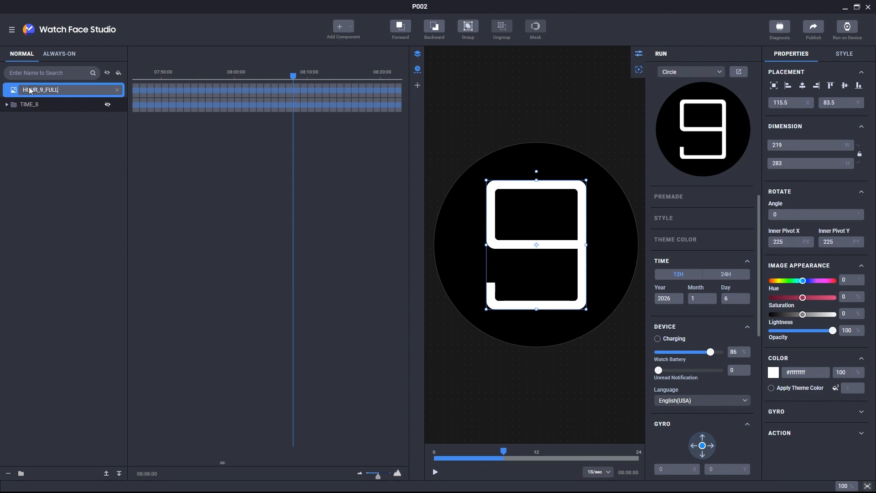
pyautogui.press('Return')
# Limit the HOUR_9_FULL layer's timeline bar to the minute 09:00 and set the playhead to 09:00
pyautogui.moveTo(222, 463); pyautogui.dragTo(233, 464)
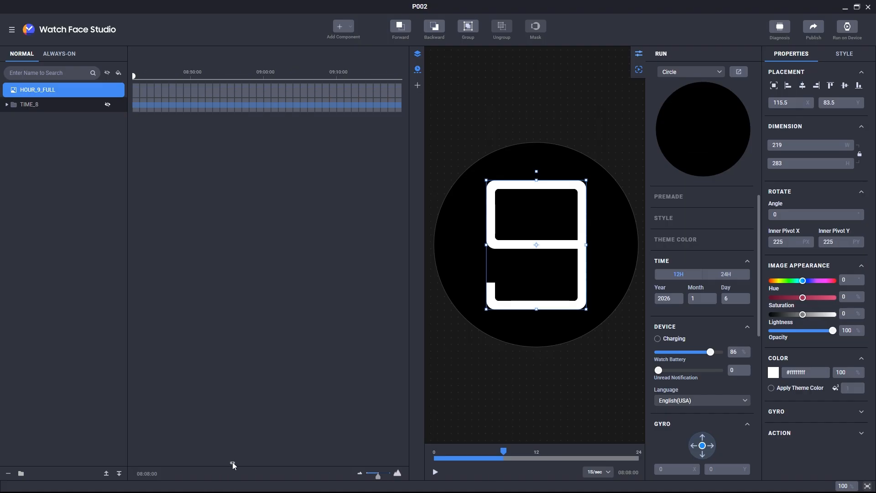
pyautogui.click(265, 77)
pyautogui.moveTo(263, 76); pyautogui.dragTo(263, 78)
# Add the image 9_small.png and rename its layer HOUR_8_SMALL
pyautogui.click(343, 28)
pyautogui.click(357, 69)
pyautogui.doubleClick(154, 71)
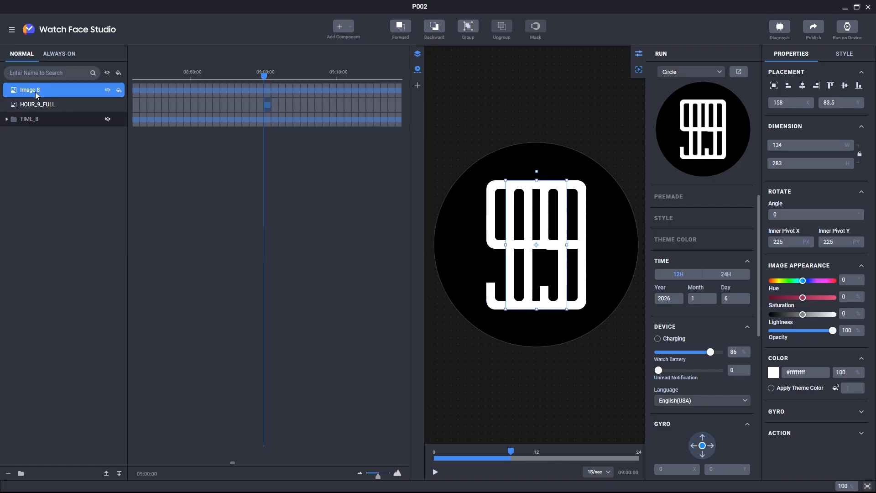
# Run the 09 image layer's timeline bar up to the end of hour 9 and hide the HOUR_9_FULL layer
pyautogui.moveTo(253, 85); pyautogui.dragTo(337, 91)
pyautogui.click(314, 76)
pyautogui.click(107, 105)
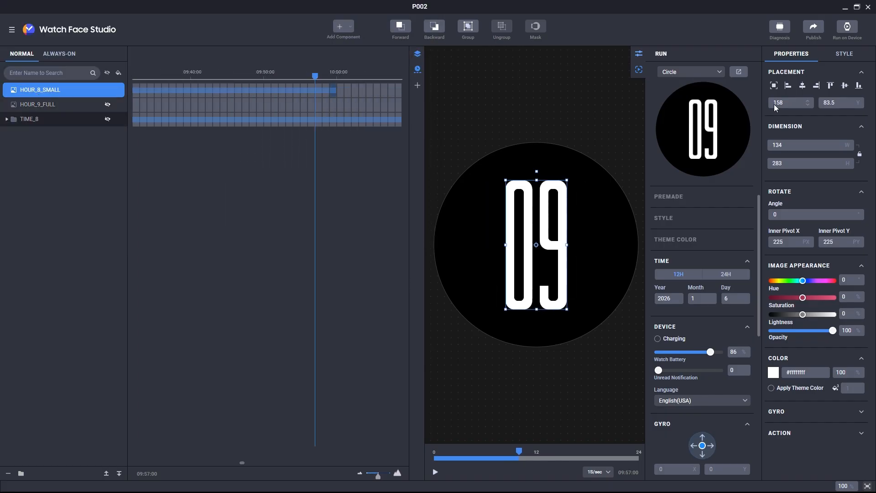
# Place the small 09 hour image at X 83, Y 83
pyautogui.click(777, 103)
pyautogui.press('Down')
pyautogui.press('Down')
pyautogui.press('Down')
pyautogui.press('Down')
pyautogui.press('Down')
pyautogui.press('Down')
pyautogui.press('Down')
pyautogui.press('Down')
pyautogui.press('Down')
pyautogui.press('Down')
pyautogui.press('Down')
pyautogui.press('Down')
pyautogui.press('Down')
pyautogui.press('Down')
pyautogui.press('Down')
pyautogui.press('Down')
pyautogui.press('Down')
pyautogui.press('Down')
pyautogui.press('Down')
pyautogui.press('Down')
pyautogui.moveTo(837, 102); pyautogui.dragTo(788, 100)
pyautogui.write('83')
# Add a digital clock made of two separate minute digits and rename its layer MINUTE_9
pyautogui.click(343, 30)
pyautogui.moveTo(366, 150)
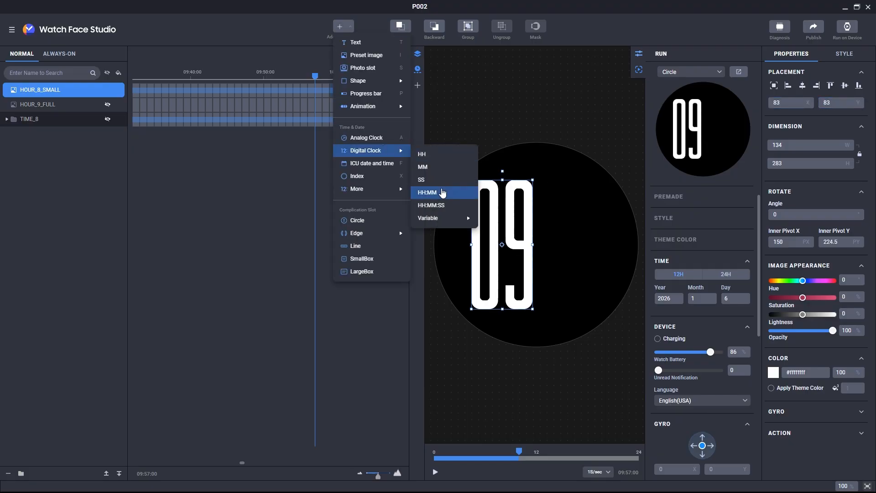
pyautogui.click(445, 192)
pyautogui.doubleClick(38, 90)
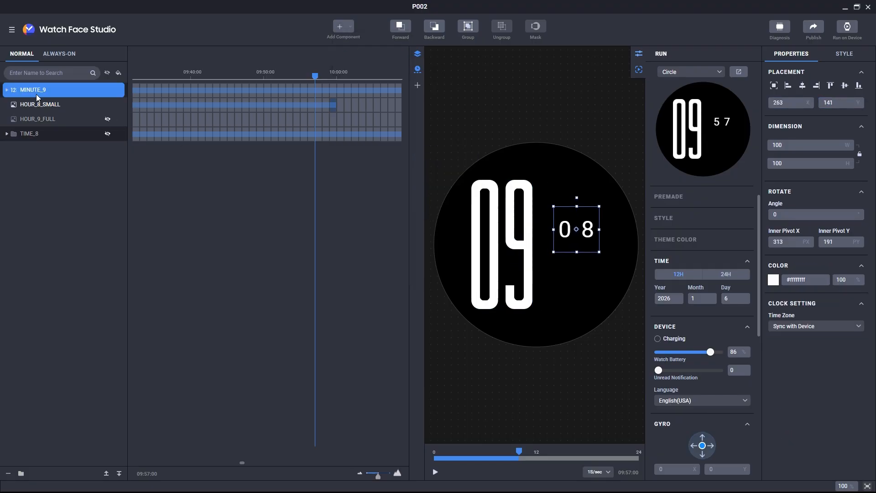
# Rename the small hour layer HOUR_9_SMALL and limit MINUTE_9's timeline bar to 09:01 through the end of hour 9
pyautogui.moveTo(336, 89); pyautogui.dragTo(148, 93)
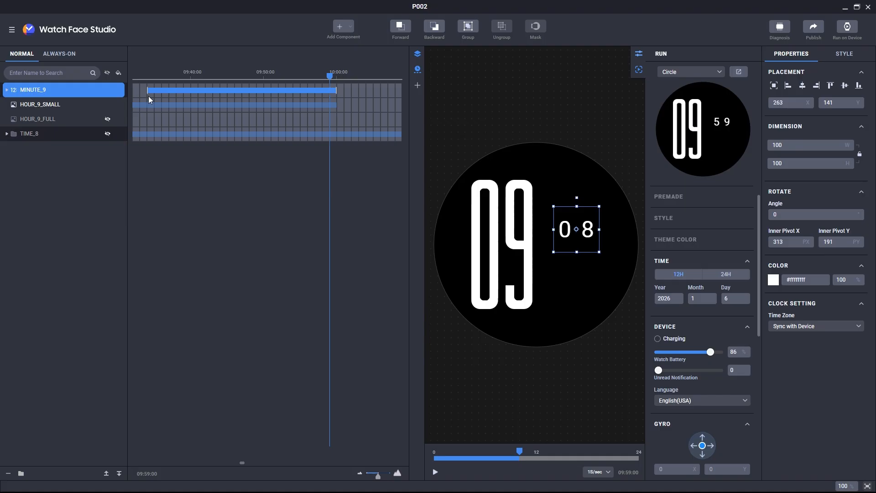
pyautogui.hscroll(-5, 149, 95)
pyautogui.moveTo(381, 90); pyautogui.dragTo(140, 91)
# Rename the two digit layers inside MINUTE_9 as MINUTE_9_FIRST and MINUTE_9_SECOND
pyautogui.click(6, 89)
pyautogui.doubleClick(36, 104)
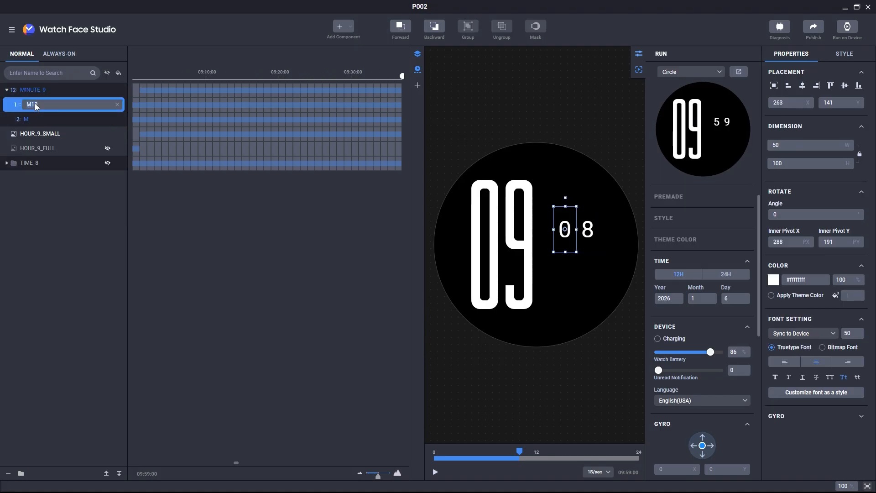
pyautogui.write('MINUTE_9_FIRST')
pyautogui.doubleClick(36, 120)
pyautogui.write('MINUTE')
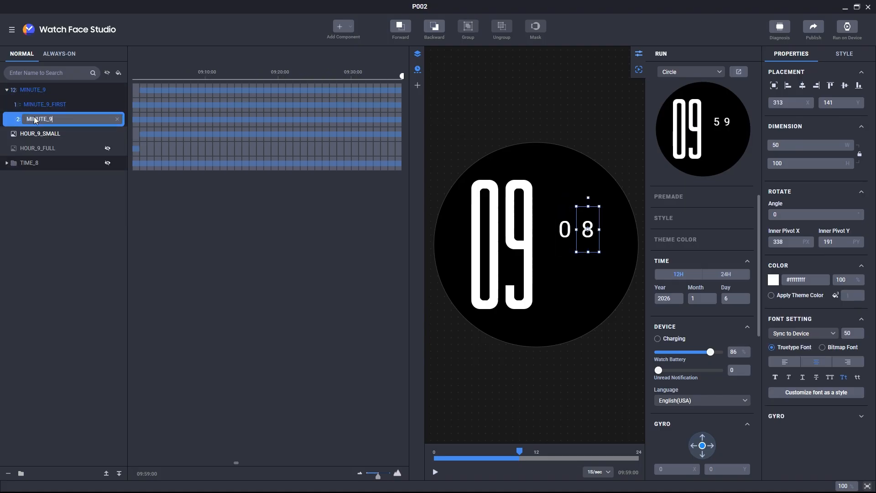
pyautogui.write('_9')
pyautogui.press('Return')
# Switch MINUTE_9_FIRST to a bitmap font and load the hour 9 first-minute-digit image for 0
pyautogui.click(45, 104)
pyautogui.click(822, 347)
pyautogui.click(854, 393)
pyautogui.click(435, 213)
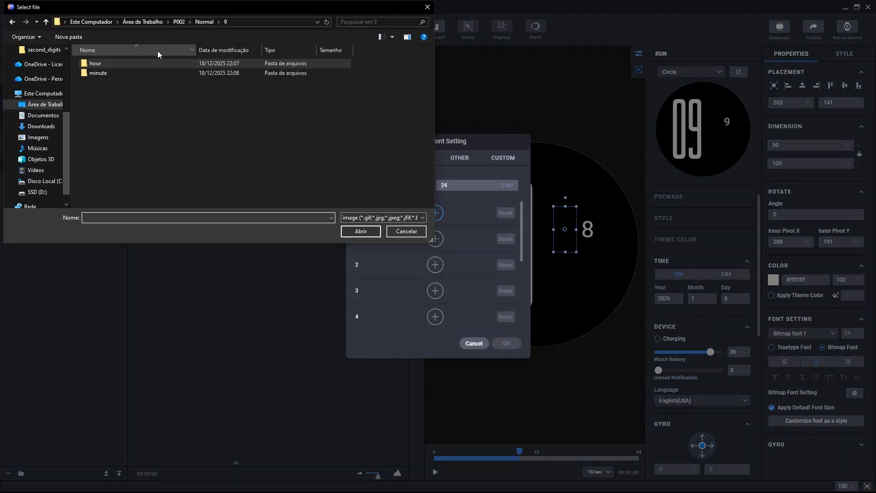
pyautogui.doubleClick(98, 73)
pyautogui.doubleClick(102, 64)
pyautogui.doubleClick(103, 74)
# Load the hour 9 first-minute-digit images for digits 1 through 5 into the bitmap font
pyautogui.click(435, 239)
pyautogui.doubleClick(152, 73)
pyautogui.click(435, 265)
pyautogui.doubleClick(202, 74)
pyautogui.click(433, 289)
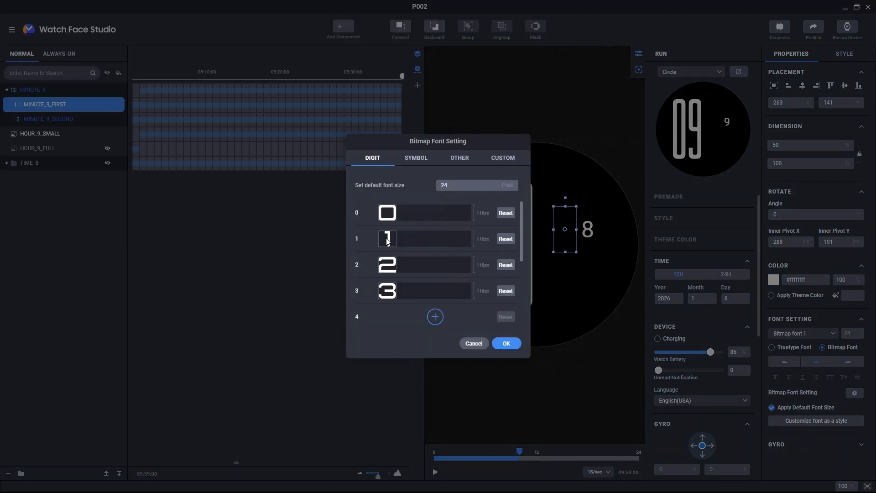
pyautogui.click(435, 316)
pyautogui.scroll(-1, 434, 292)
pyautogui.click(435, 297)
pyautogui.click(391, 242)
# Set the bitmap font's default size to 118 and save it as MINUTE_9_FIRST
pyautogui.doubleClick(451, 186)
pyautogui.write('118')
pyautogui.click(509, 343)
pyautogui.write('MINUTE_9_')
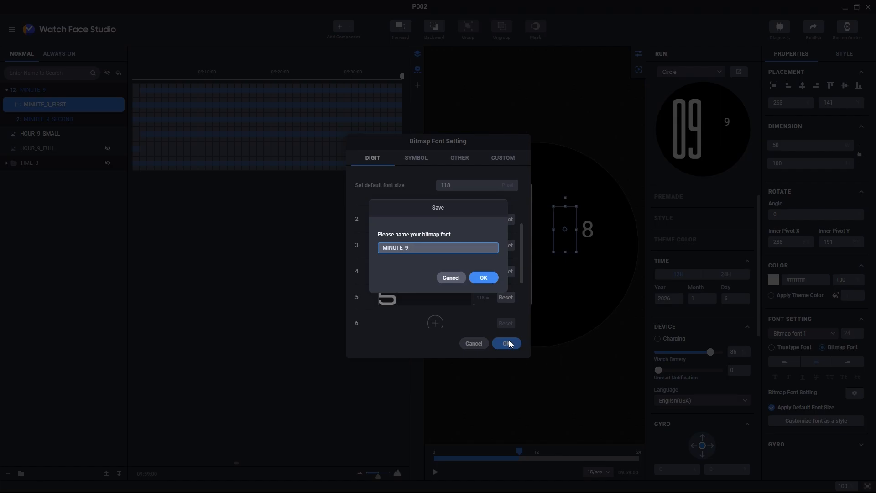
pyautogui.write('FIRST')
pyautogui.click(490, 280)
# Size the first minute digit to 134 × 118 and place it at X 233, Y 83
pyautogui.doubleClick(783, 146)
pyautogui.write('134')
pyautogui.doubleClick(787, 164)
pyautogui.write('11')
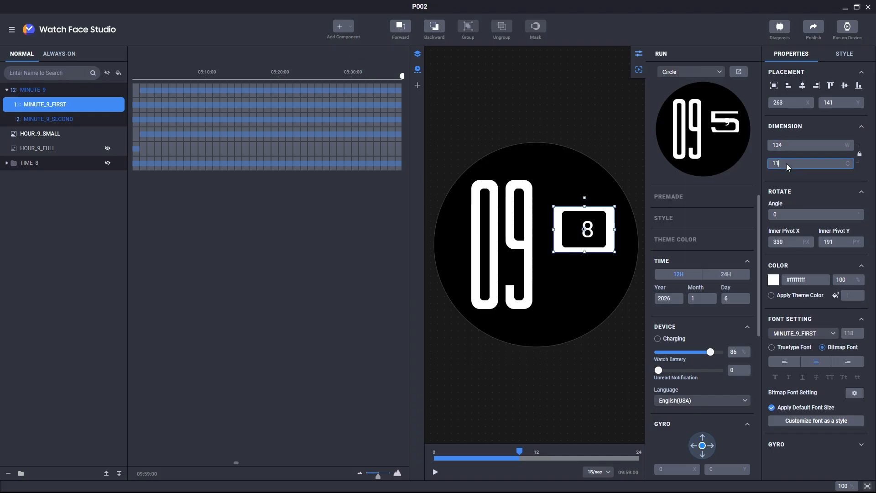
pyautogui.write('8')
pyautogui.doubleClick(779, 103)
pyautogui.write('233')
pyautogui.doubleClick(826, 101)
pyautogui.write('83')
# Move the MINUTE_9_SECOND digit below the first one and start its bitmap font with 9_min_x_0.png for digit 0
pyautogui.click(60, 119)
pyautogui.moveTo(587, 229); pyautogui.dragTo(577, 275)
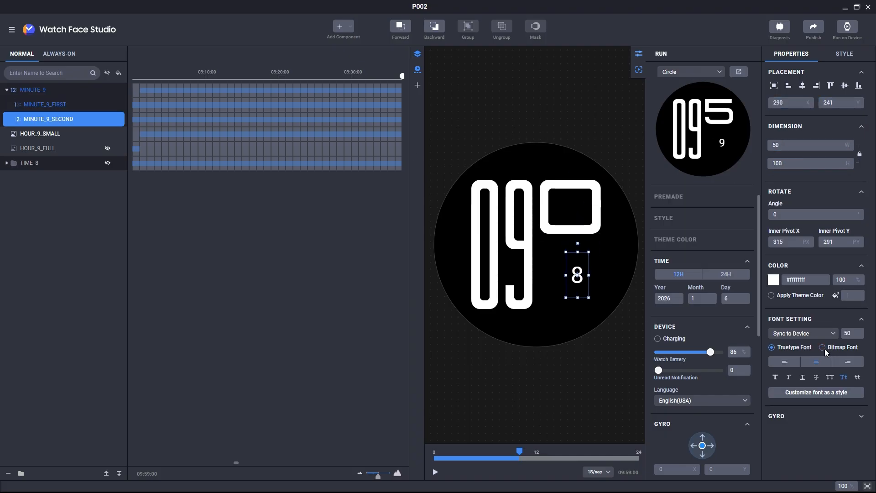
pyautogui.click(823, 348)
pyautogui.click(854, 392)
pyautogui.click(435, 213)
pyautogui.click(102, 71)
pyautogui.click(361, 231)
# Assign the images 9_min_x_1.png through 9_min_x_4.png to digits 1 to 4 of the bitmap font
pyautogui.click(435, 239)
pyautogui.click(152, 71)
pyautogui.click(360, 231)
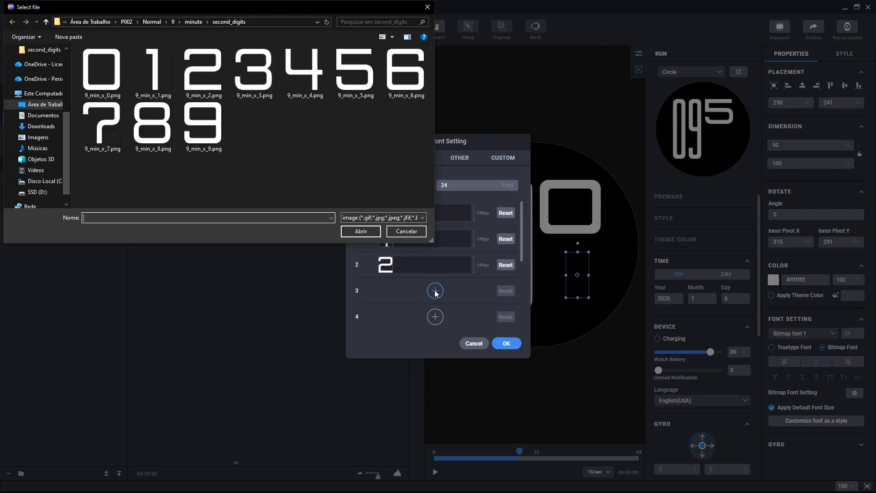
pyautogui.click(254, 73)
pyautogui.click(360, 232)
pyautogui.click(435, 317)
pyautogui.click(307, 91)
pyautogui.click(360, 232)
pyautogui.scroll(-3, 435, 287)
# Assign the images 9_min_x_5.png through 9_min_x_9.png to digits 5 to 9 of the bitmap font
pyautogui.click(435, 210)
pyautogui.click(355, 76)
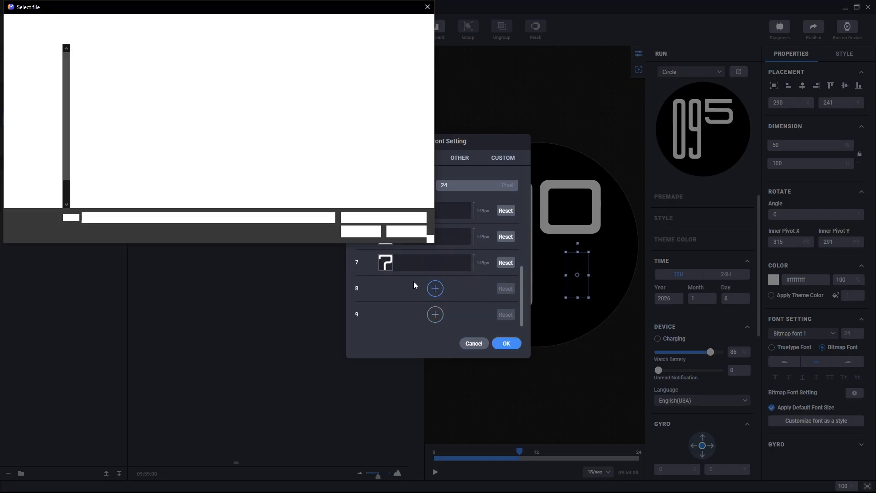
pyautogui.click(150, 126)
pyautogui.click(360, 231)
pyautogui.click(434, 314)
pyautogui.click(201, 126)
pyautogui.click(361, 232)
# Save the bitmap font as MINUTE_9_SECOND and place the second digit, sized 134 × 149, at X 233, Y 217
pyautogui.click(506, 343)
pyautogui.click(448, 248)
pyautogui.write('MINUTE_9_SECOND')
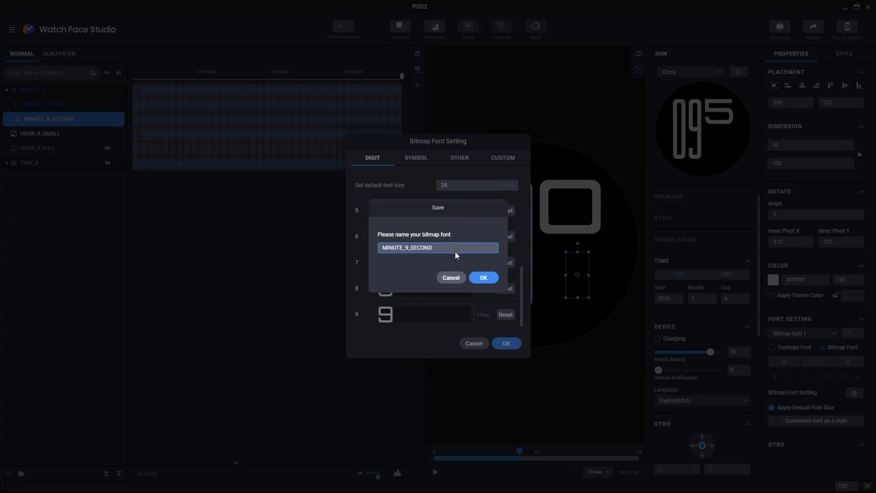
pyautogui.press('Return')
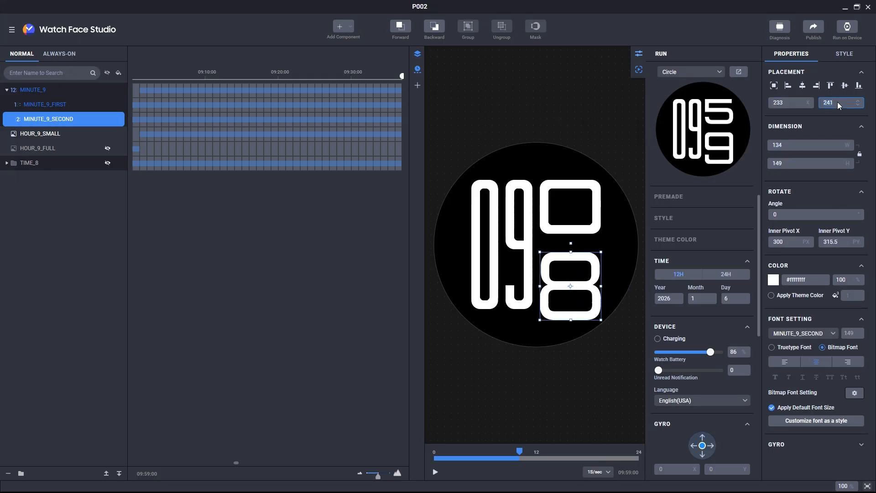
pyautogui.write('217')
pyautogui.press('Return')
# Unhide the HOUR_9_FULL layer and the TIME_8 group, previewing the watch face at 09:00 and 09:06
pyautogui.click(108, 148)
pyautogui.click(149, 85)
pyautogui.moveTo(147, 77); pyautogui.dragTo(132, 79)
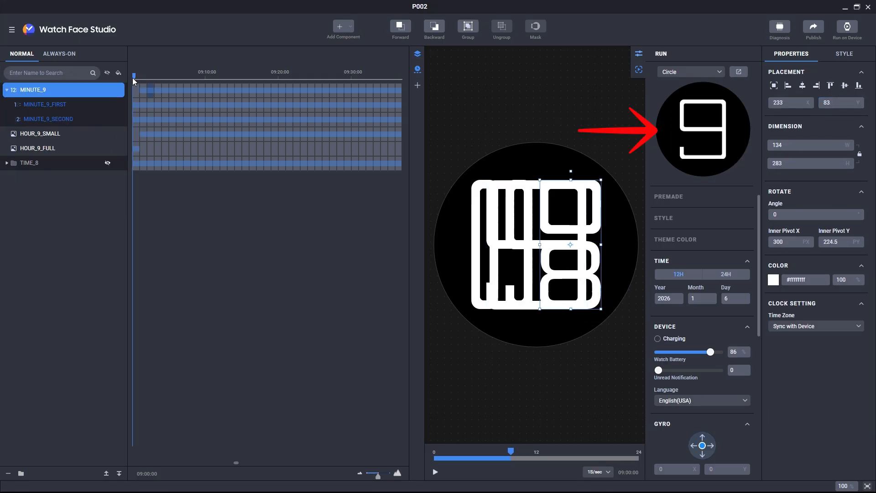
pyautogui.hscroll(-5, 172, 144)
pyautogui.moveTo(316, 77); pyautogui.dragTo(361, 76)
pyautogui.click(108, 163)
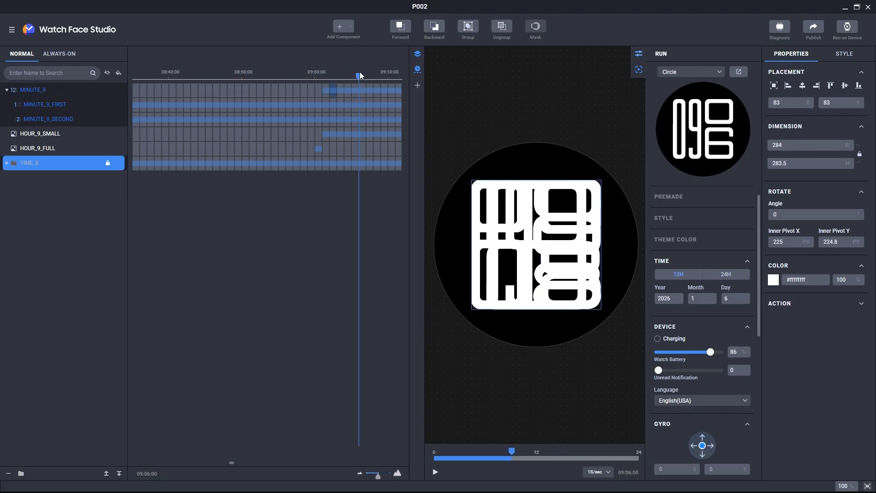
# Group the MINUTE_9, HOUR_9_SMALL and HOUR_9_FULL layers and name the group TIME_9
pyautogui.click(41, 90)
pyautogui.keyDown('shift'); pyautogui.click(36, 148); pyautogui.keyUp('shift')
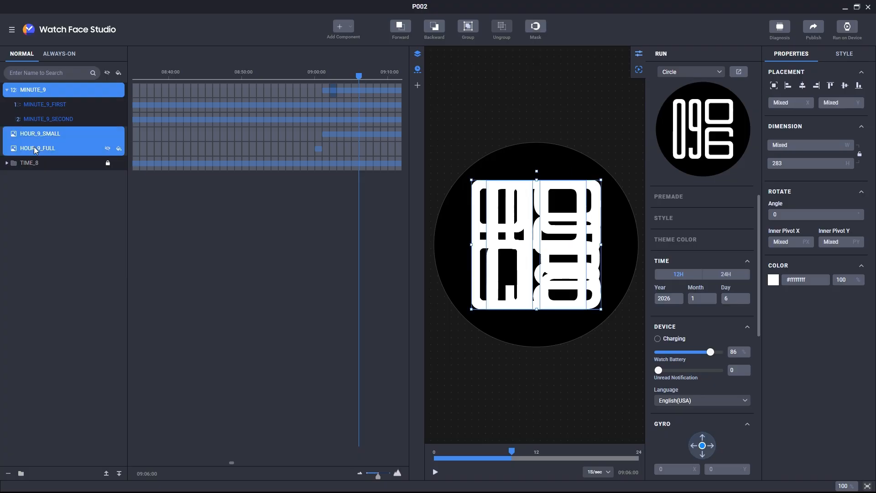
pyautogui.rightClick(40, 91)
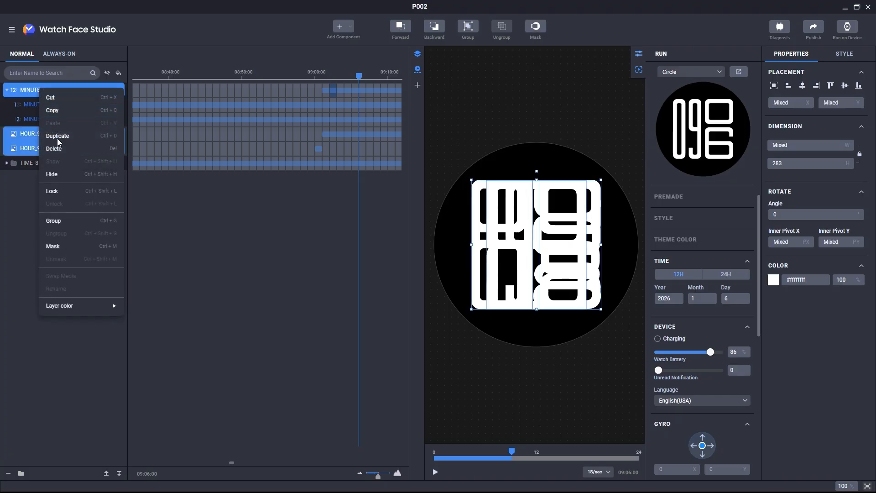
pyautogui.click(59, 222)
pyautogui.doubleClick(30, 90)
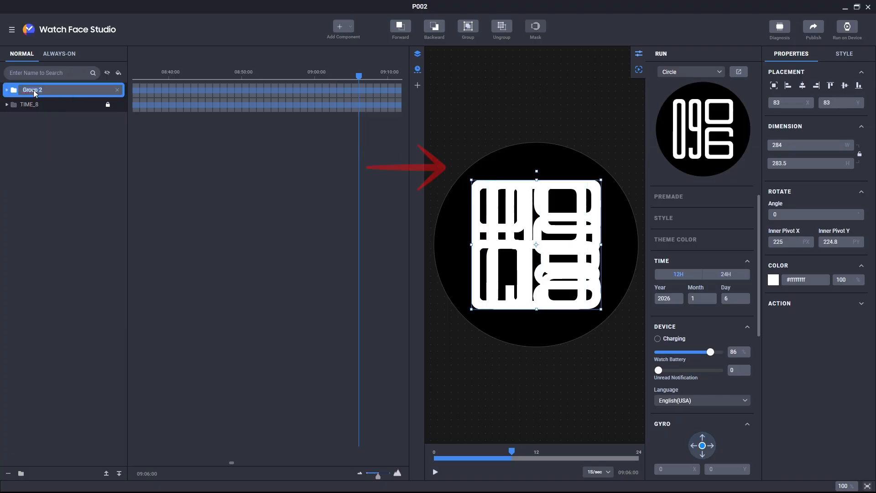
pyautogui.write('TIME_9')
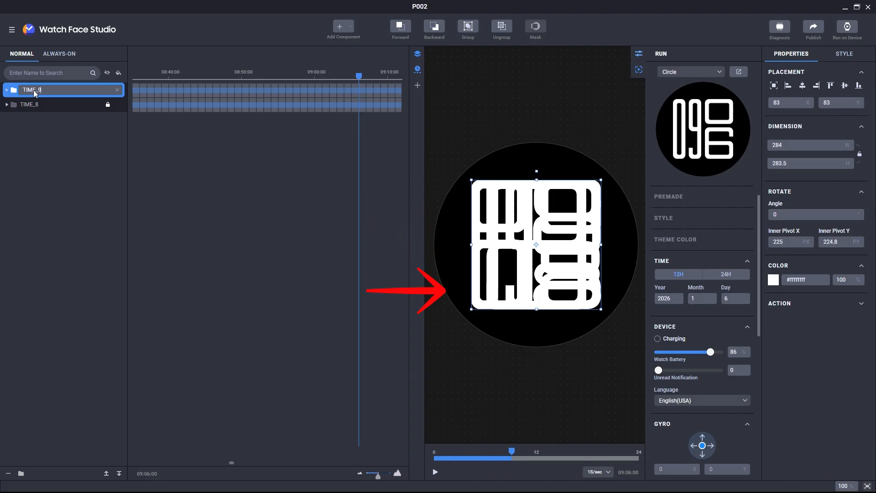
pyautogui.press('Return')
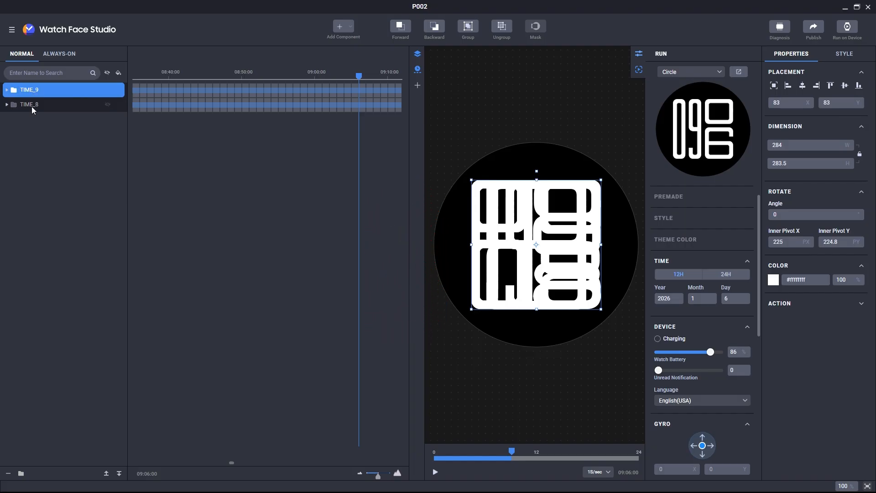
# Group TIME_8 and TIME_9 into a group named TIME and lock it
pyautogui.keyDown('ctrl'); pyautogui.click(32, 108); pyautogui.keyUp('ctrl')
pyautogui.rightClick(37, 94)
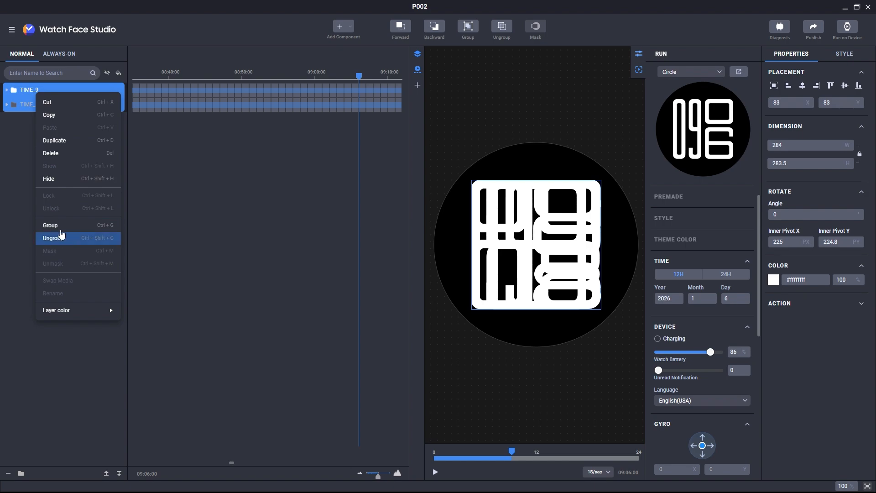
pyautogui.click(62, 229)
pyautogui.doubleClick(34, 91)
pyautogui.write('TIME')
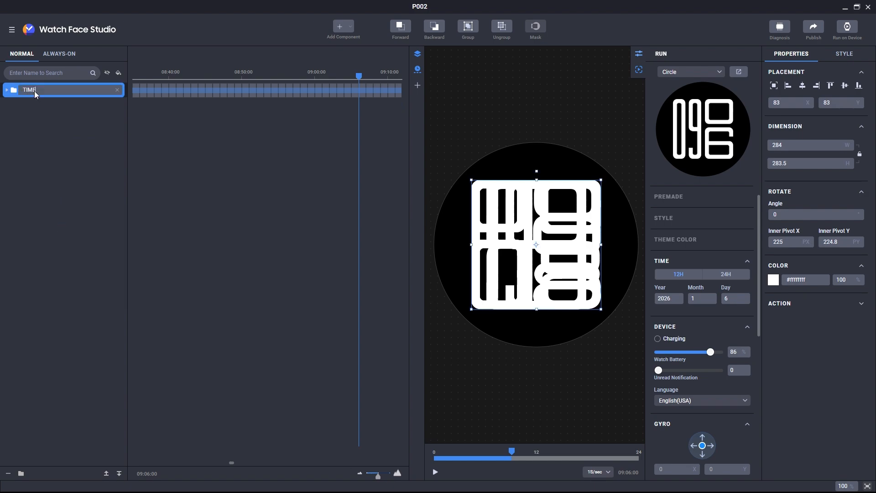
pyautogui.press('Return')
pyautogui.rightClick(39, 92)
pyautogui.click(70, 195)
# Add a theme colour palette with FFEF28 as the first colour and FE3869 as the second
pyautogui.click(417, 70)
pyautogui.click(844, 54)
pyautogui.click(861, 105)
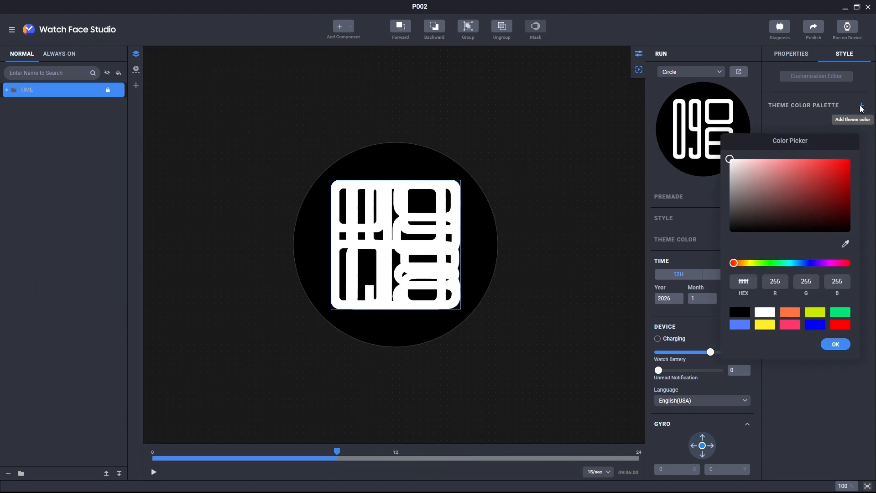
pyautogui.doubleClick(743, 282)
pyautogui.write('FFEF28')
pyautogui.click(834, 344)
pyautogui.click(809, 120)
pyautogui.doubleClick(695, 282)
pyautogui.write('ff3869')
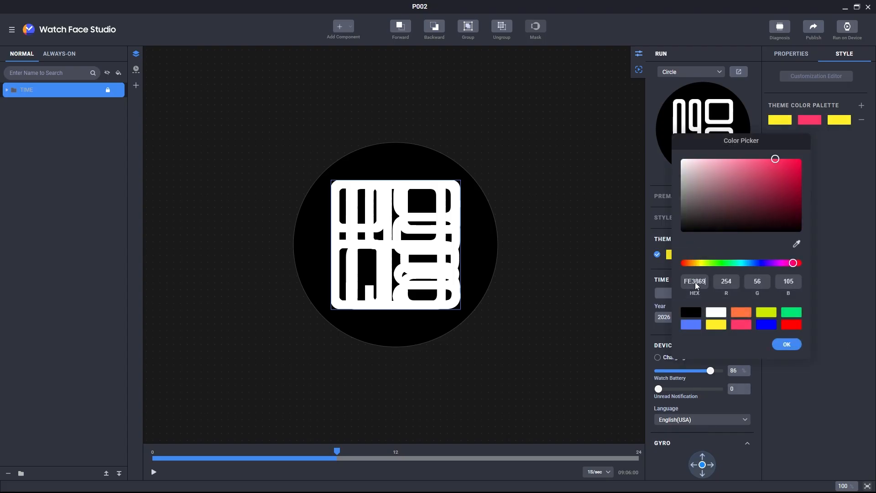
pyautogui.click(786, 344)
# Add a second theme palette with 00E674 as the first colour and 567AFF as the second
pyautogui.click(861, 105)
pyautogui.doubleClick(745, 284)
pyautogui.write('00e674')
pyautogui.click(834, 344)
pyautogui.click(810, 135)
pyautogui.doubleClick(697, 283)
pyautogui.write('567aff')
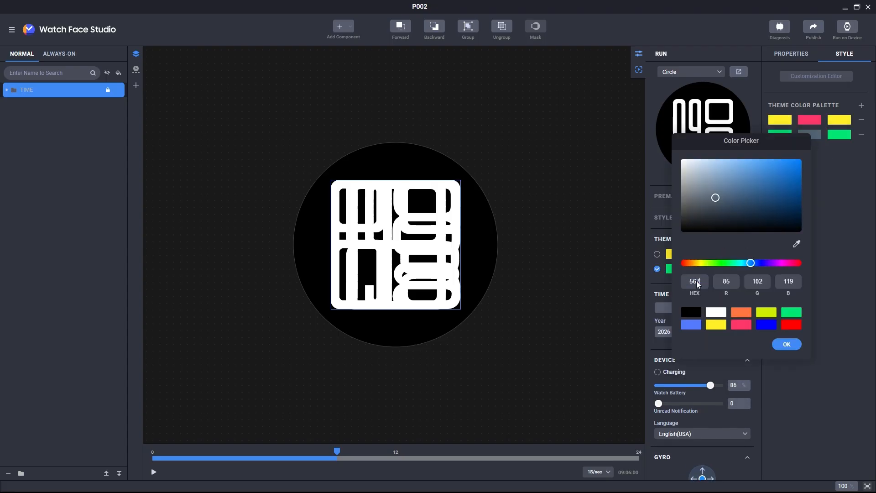
pyautogui.click(786, 344)
# Add a third theme palette with CDEB01 as the first colour and FF6D3F as the second
pyautogui.click(861, 105)
pyautogui.doubleClick(745, 283)
pyautogui.write('cdeb01')
pyautogui.click(836, 344)
pyautogui.click(809, 149)
pyautogui.doubleClick(698, 282)
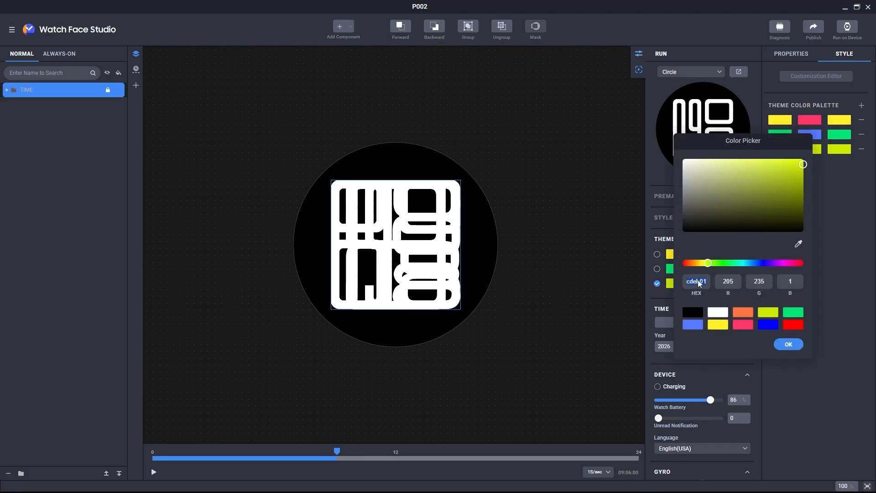
pyautogui.write('ff6d3f')
pyautogui.click(787, 344)
# Add an ellipse shape, size it to 450 × 450 and centre it on the watch face
pyautogui.click(791, 54)
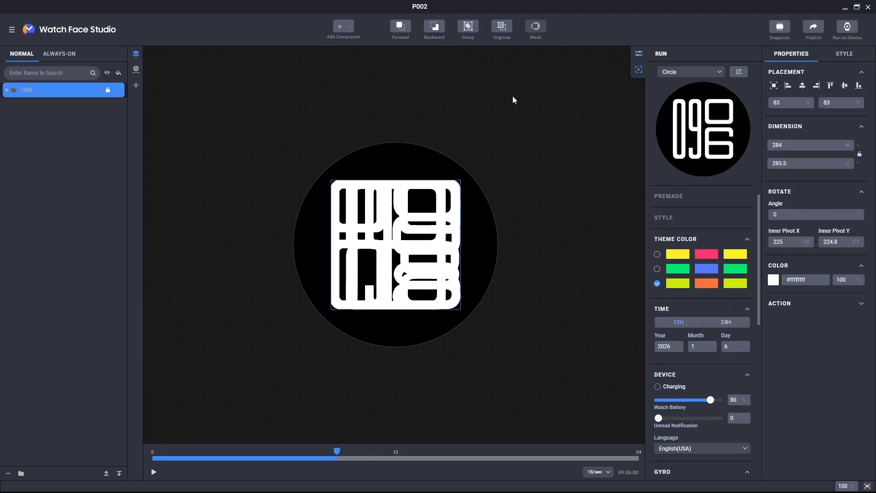
pyautogui.click(340, 26)
pyautogui.moveTo(367, 81)
pyautogui.click(435, 110)
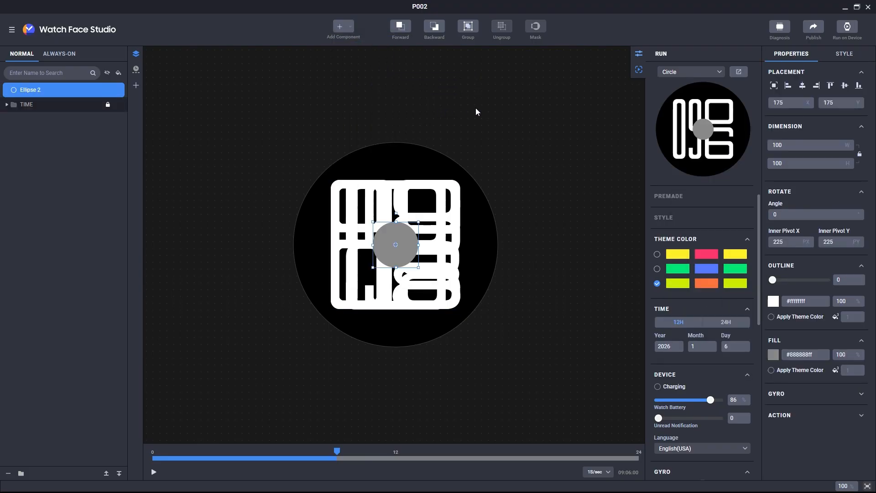
pyautogui.doubleClick(794, 146)
pyautogui.write('450')
pyautogui.press('Return')
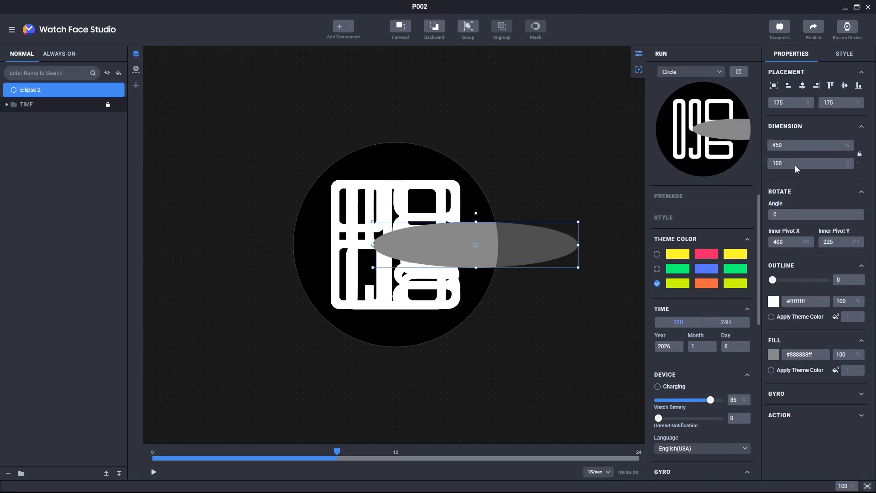
pyautogui.doubleClick(796, 167)
pyautogui.write('450')
pyautogui.press('Return')
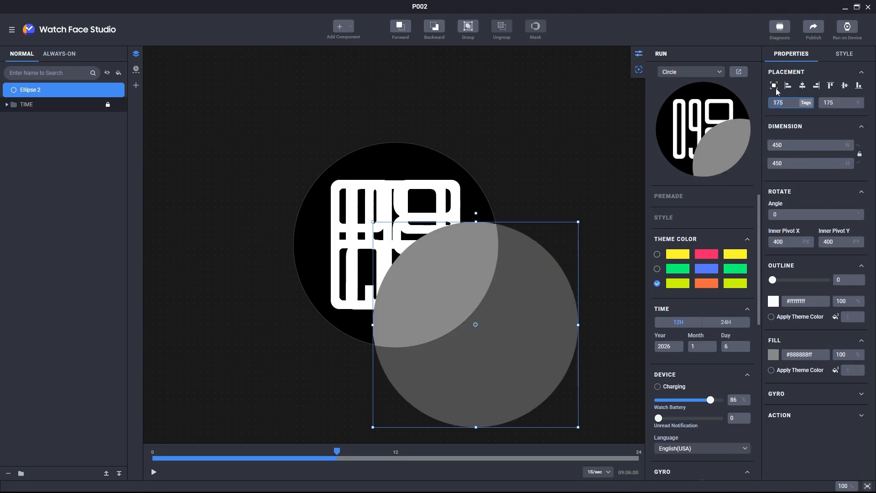
pyautogui.click(774, 86)
# Fill the ellipse with white and apply theme colour 1 to the fill
pyautogui.click(773, 354)
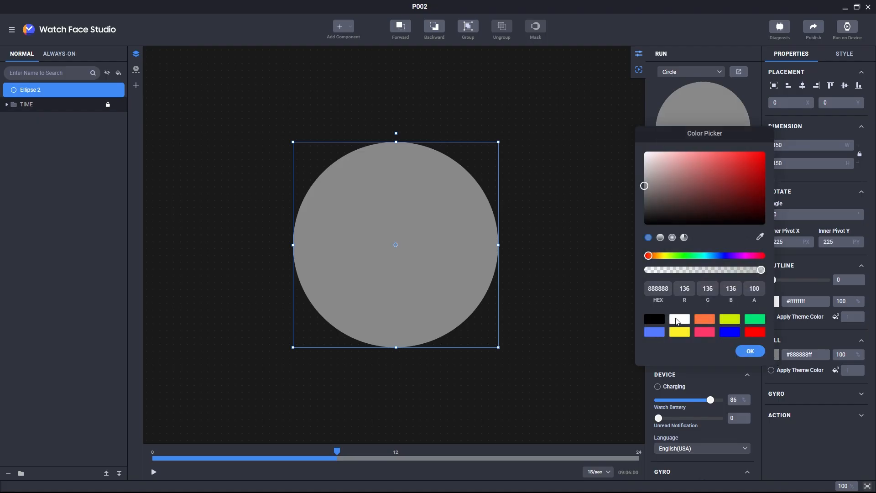
pyautogui.click(677, 318)
pyautogui.click(771, 370)
# Rename the ellipse as BACKGROUND and place it below the TIME group in the layer order
pyautogui.doubleClick(29, 90)
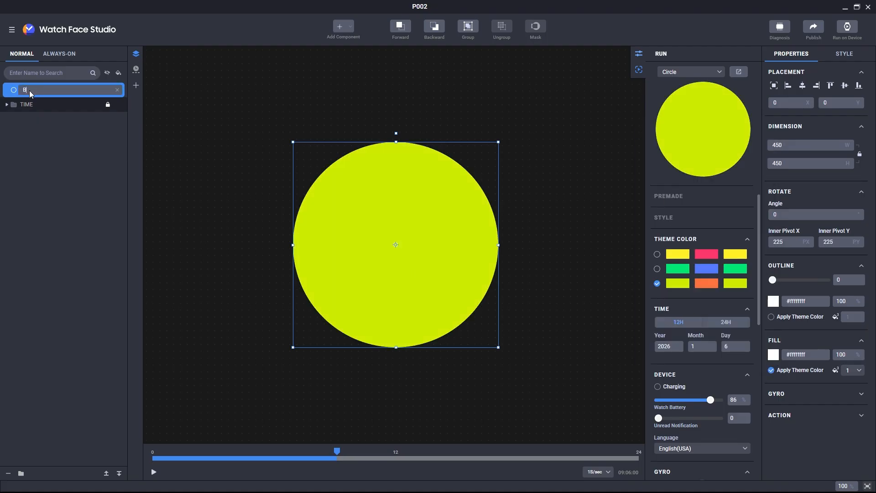
pyautogui.write('BACKGROUND')
pyautogui.press('Return')
pyautogui.moveTo(30, 90); pyautogui.dragTo(32, 111)
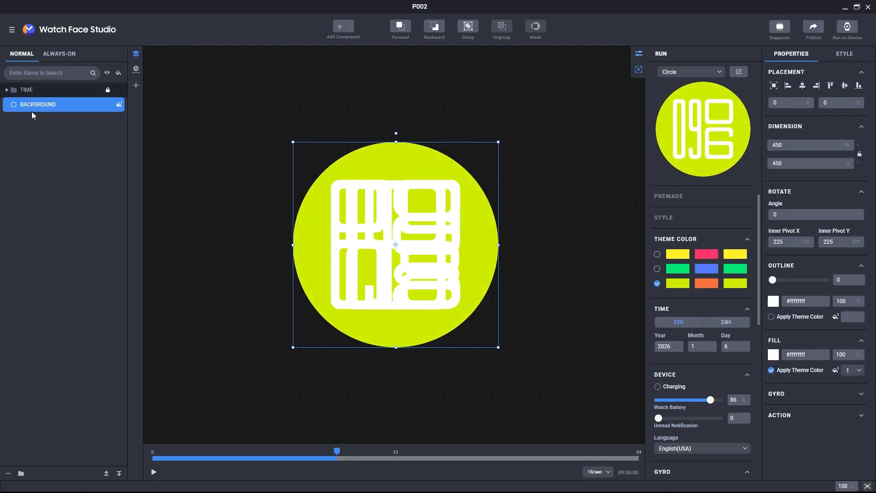
# Add a rectangle shape, size it to 450 × 450 and centre it on the watch face
pyautogui.click(344, 27)
pyautogui.moveTo(381, 81)
pyautogui.click(440, 86)
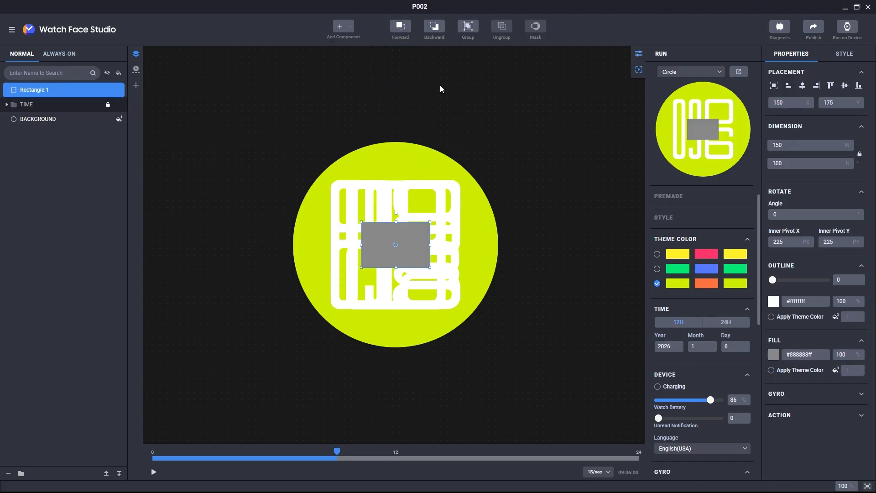
pyautogui.doubleClick(772, 145)
pyautogui.write('450')
pyautogui.press('Return')
pyautogui.doubleClick(772, 164)
pyautogui.write('450')
pyautogui.press('Return')
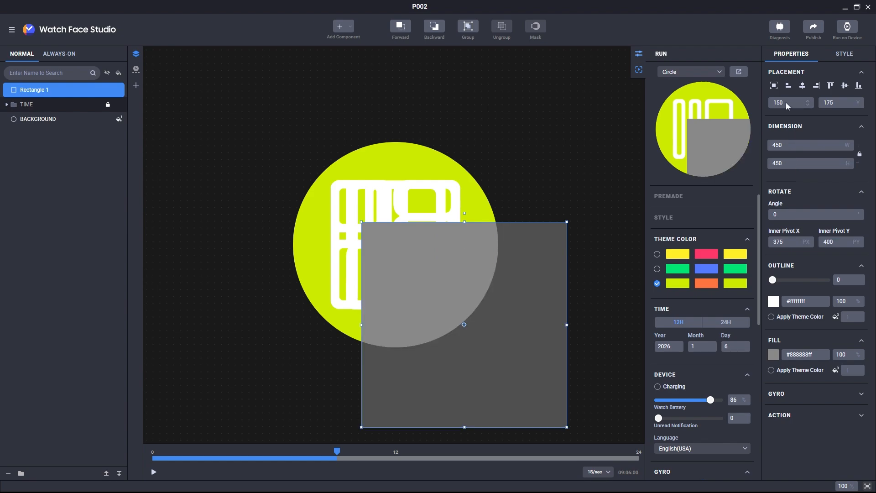
pyautogui.click(774, 86)
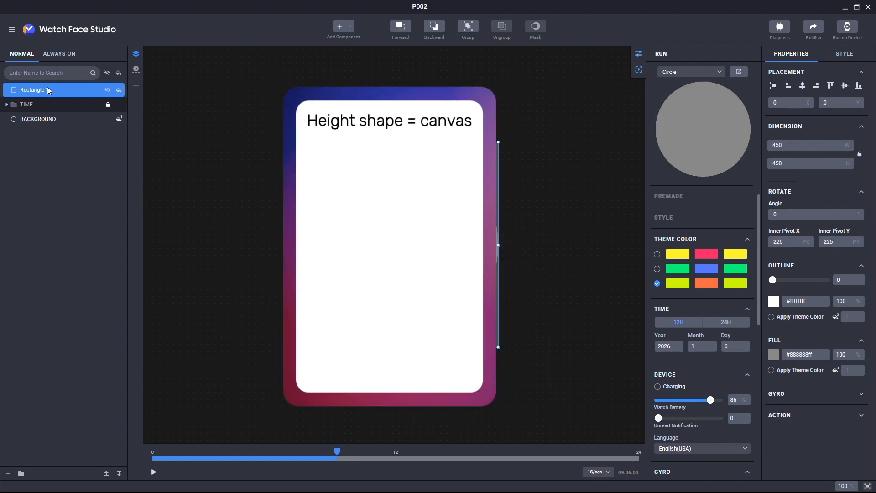
# Rename the new rectangle as SECOND_MASK_CONTAINER
pyautogui.doubleClick(47, 87)
pyautogui.write('SECOND')
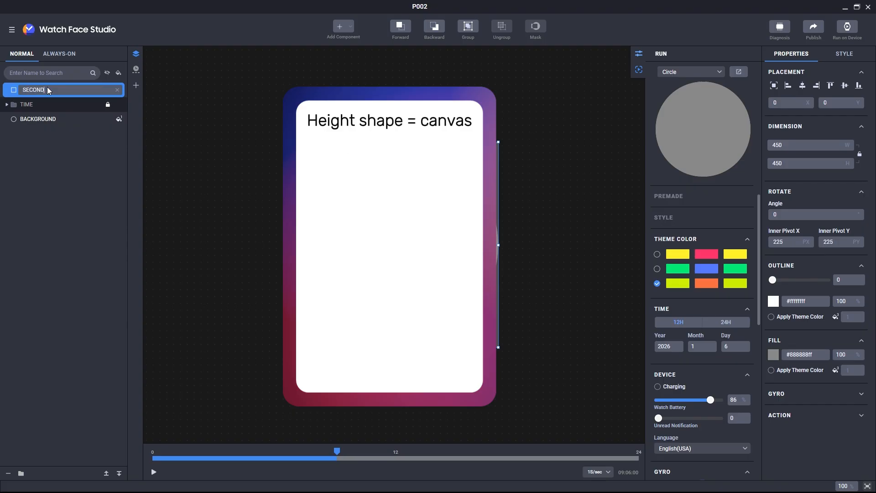
pyautogui.write('_MASK')
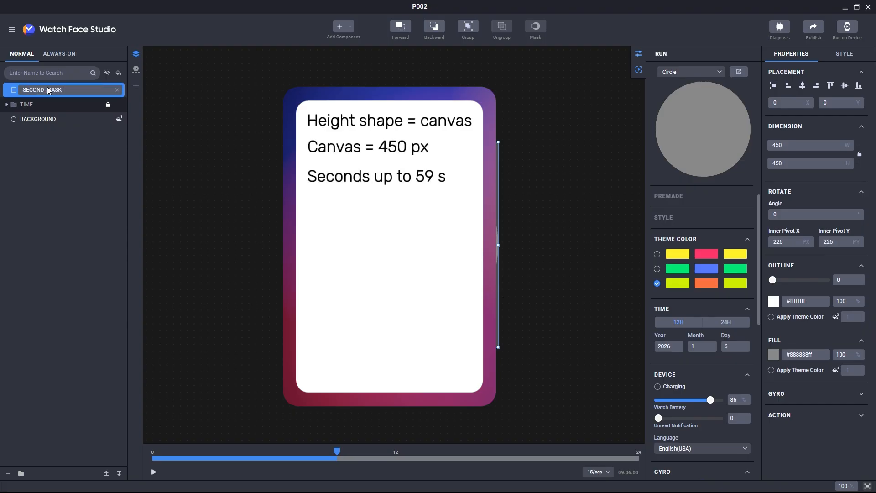
pyautogui.write('_CONTAINER')
pyautogui.press('Return')
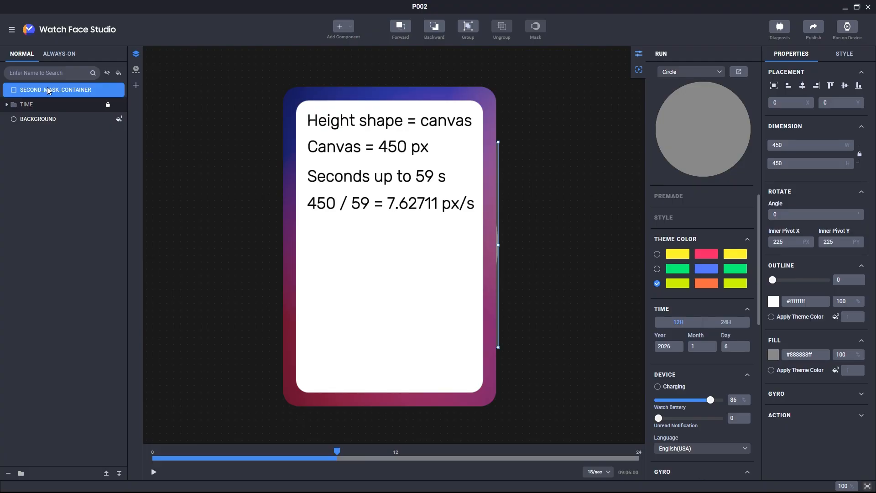
# Add the tag expression -(7.62711 * [SEC]) to the rectangle's height and briefly run the preview to check it
pyautogui.click(847, 165)
pyautogui.click(580, 187)
pyautogui.write('7')
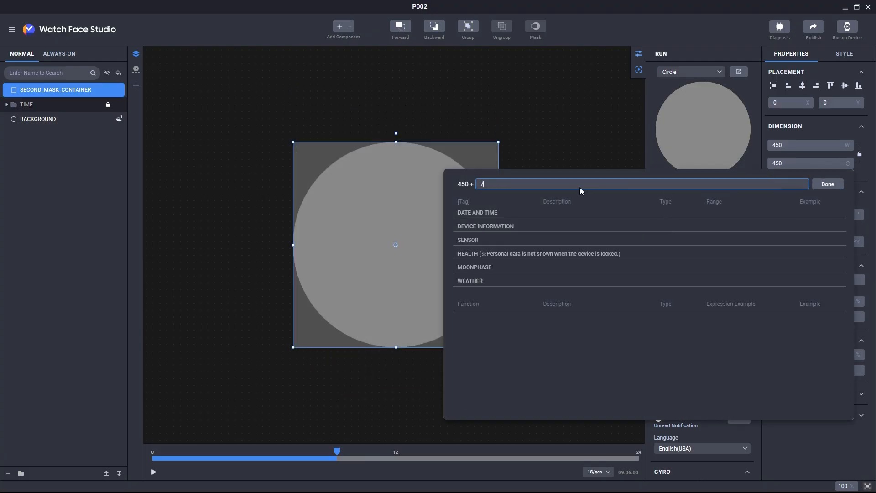
pyautogui.write('.62711 * [SEC])')
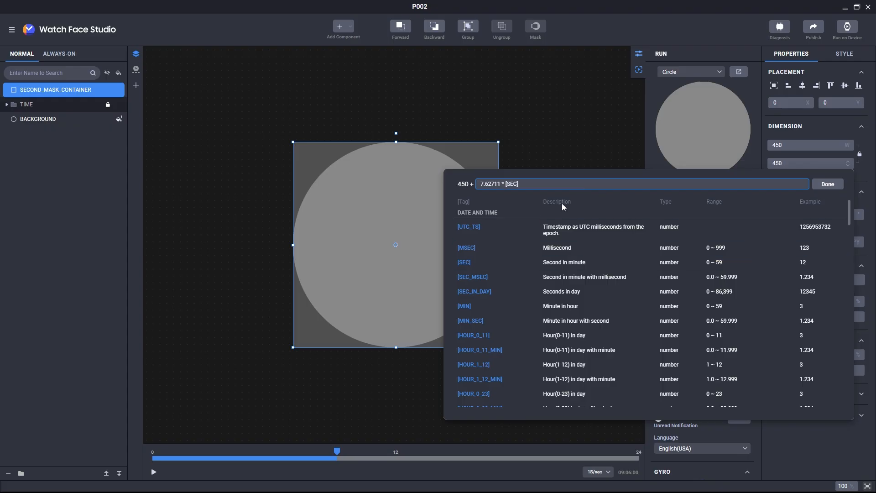
pyautogui.click(478, 186)
pyautogui.write('(-')
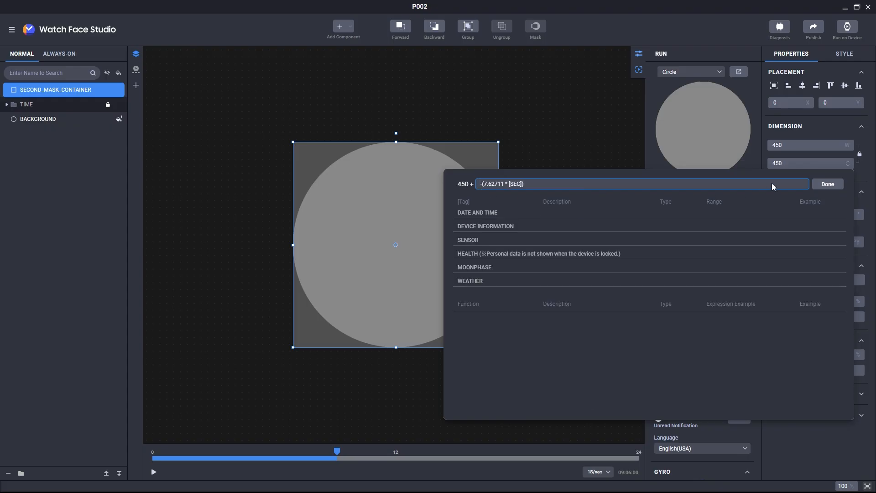
pyautogui.click(822, 185)
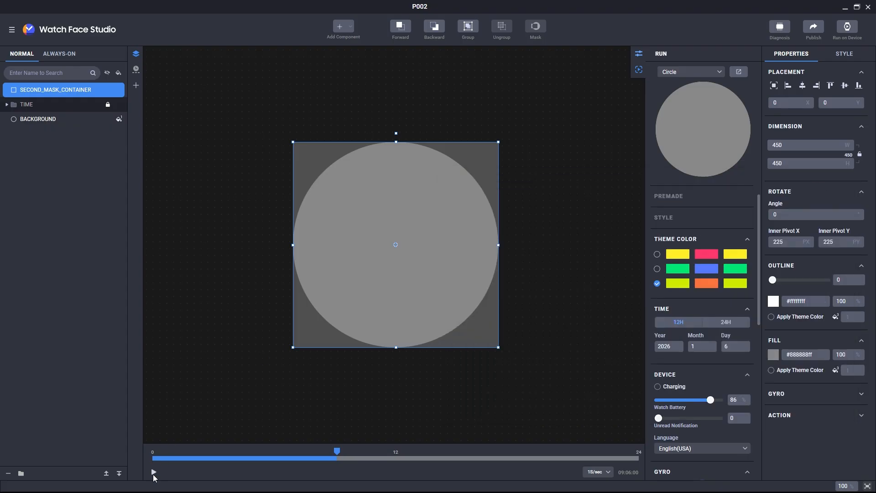
pyautogui.click(153, 475)
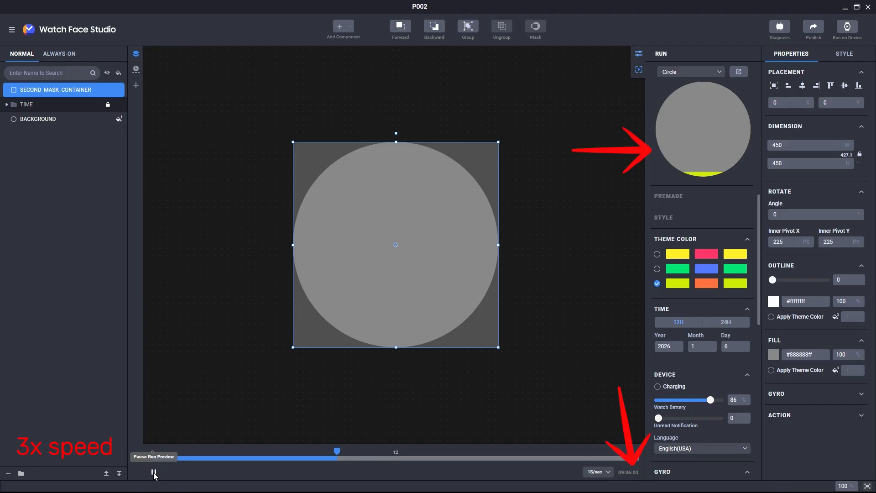
pyautogui.click(153, 474)
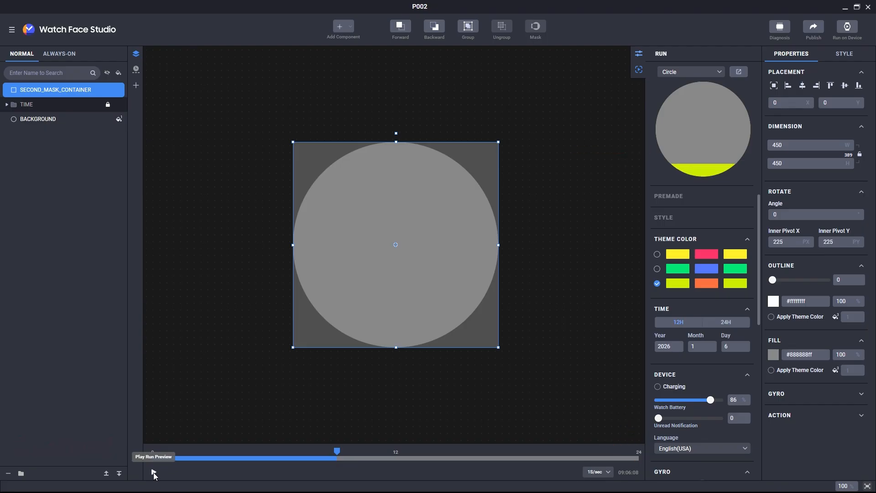
# Move SECOND_MASK_CONTAINER below the TIME group and combine the two into a mask
pyautogui.moveTo(54, 92); pyautogui.dragTo(56, 109)
pyautogui.keyDown('ctrl'); pyautogui.click(51, 92); pyautogui.keyUp('ctrl')
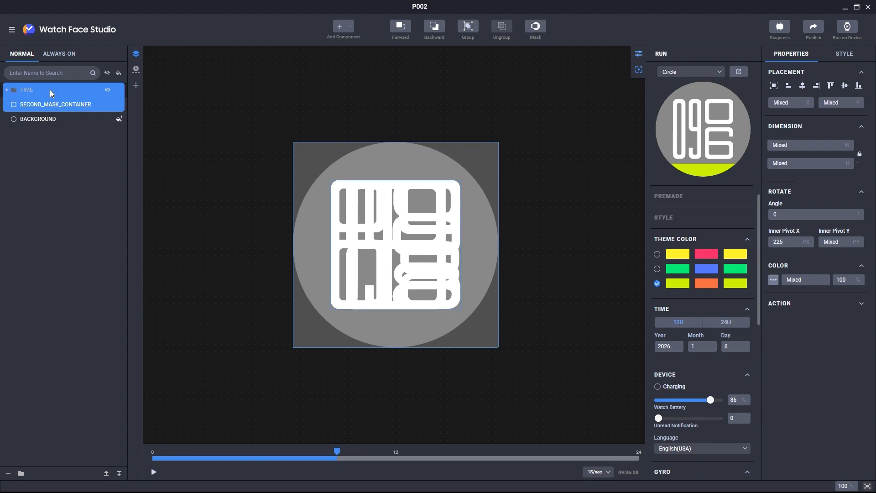
pyautogui.rightClick(51, 92)
pyautogui.click(72, 251)
# Rename the new mask group as TIME_MASK
pyautogui.doubleClick(24, 91)
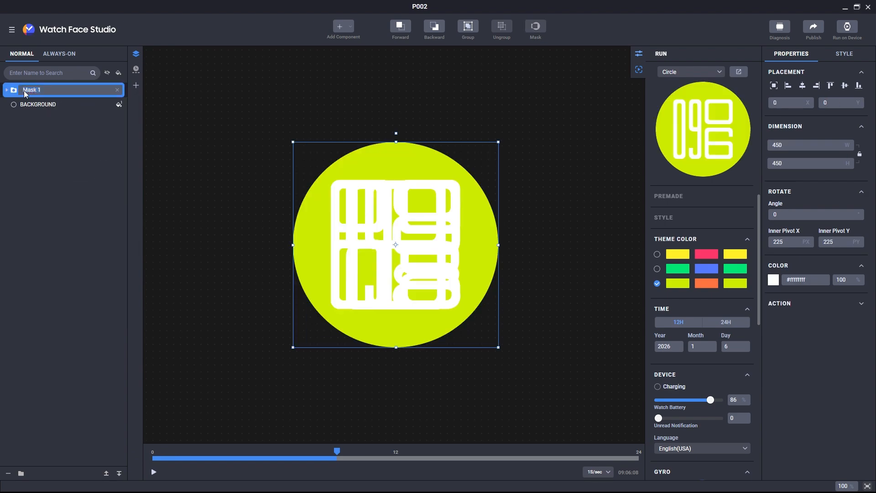
pyautogui.write('TIME_MASK')
pyautogui.press('Return')
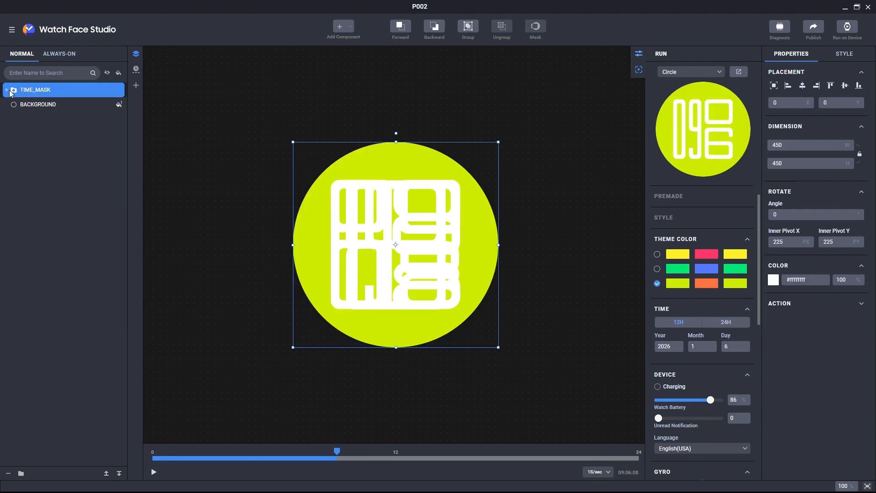
# Set the colour of the TIME group inside TIME_MASK to black and pause the running preview
pyautogui.click(7, 90)
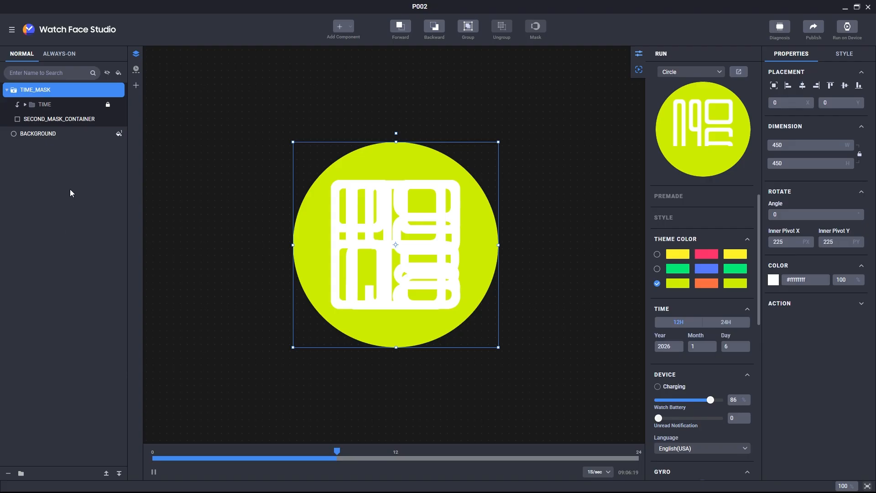
pyautogui.click(57, 101)
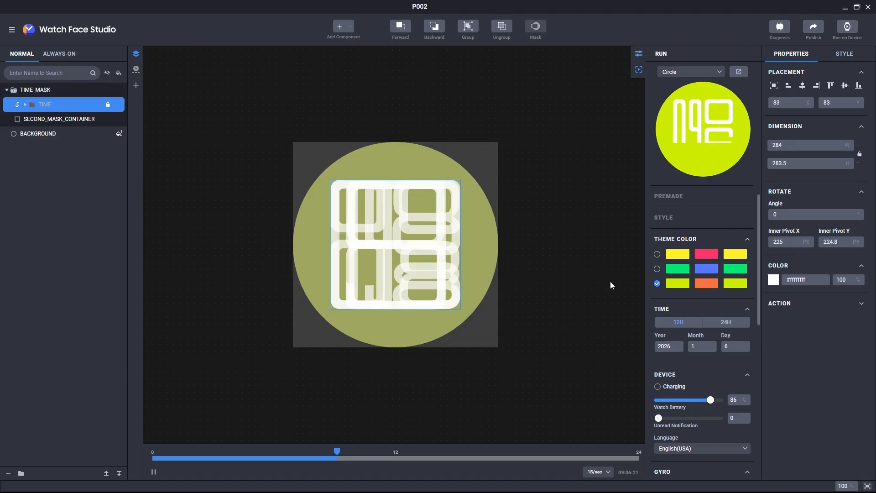
pyautogui.click(773, 280)
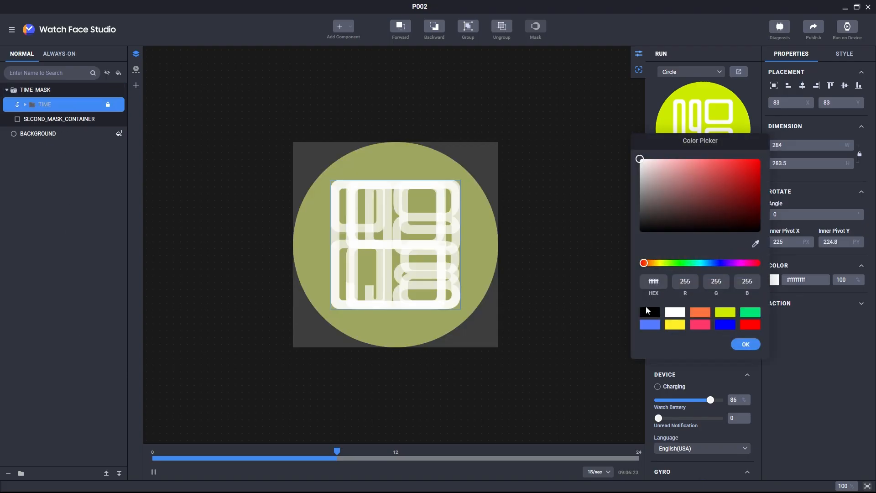
pyautogui.click(649, 312)
pyautogui.click(745, 344)
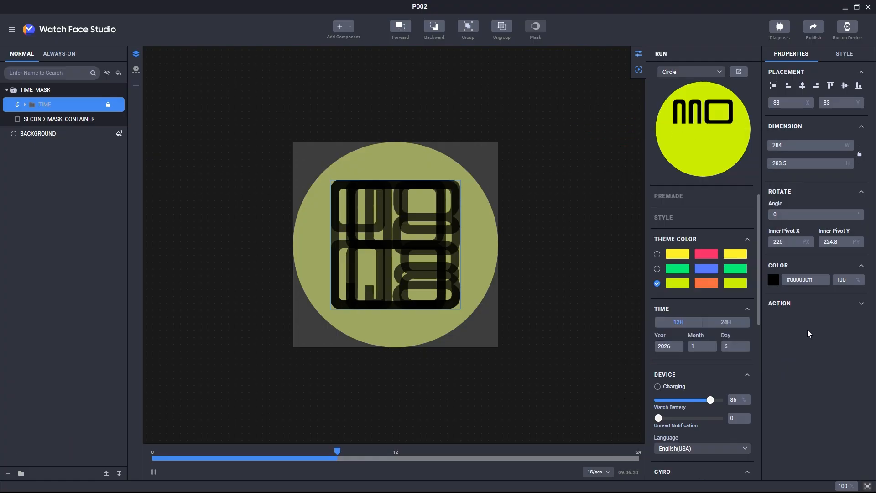
pyautogui.click(154, 473)
# Copy SECOND_MASK_CONTAINER and move the copy out of TIME_MASK, above the group
pyautogui.click(74, 121)
pyautogui.hotkey('ctrl', 'c')
pyautogui.hotkey('ctrl', 'v')
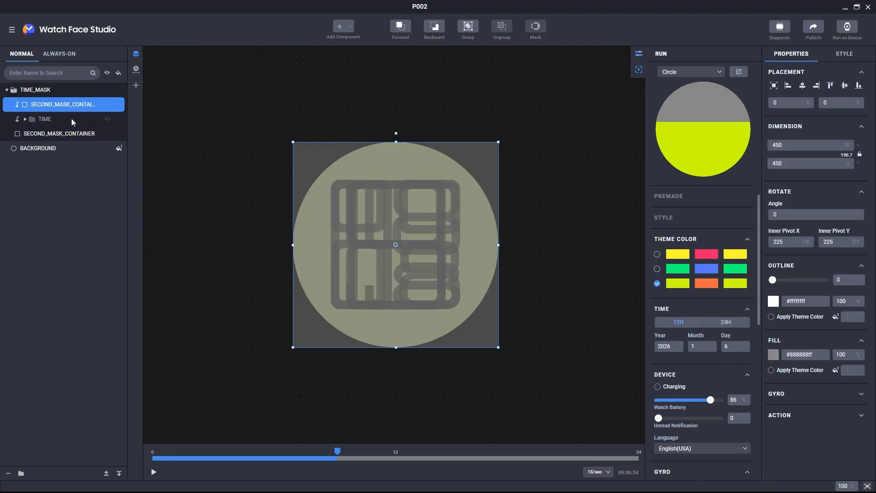
pyautogui.moveTo(57, 104); pyautogui.dragTo(56, 87)
# Rename the copied rectangle as SECONDS_INDICATOR and place it directly below the TIME_MASK group
pyautogui.doubleClick(50, 90)
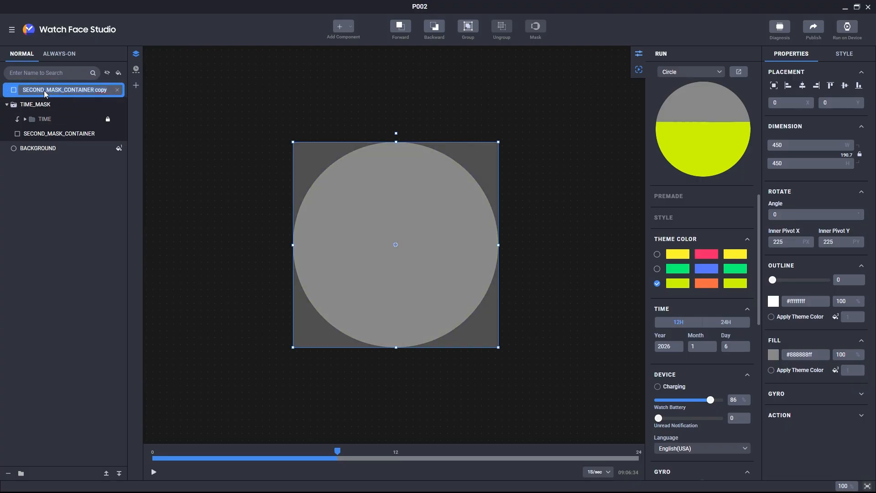
pyautogui.write('SECONDS_INDICATOR')
pyautogui.press('Return')
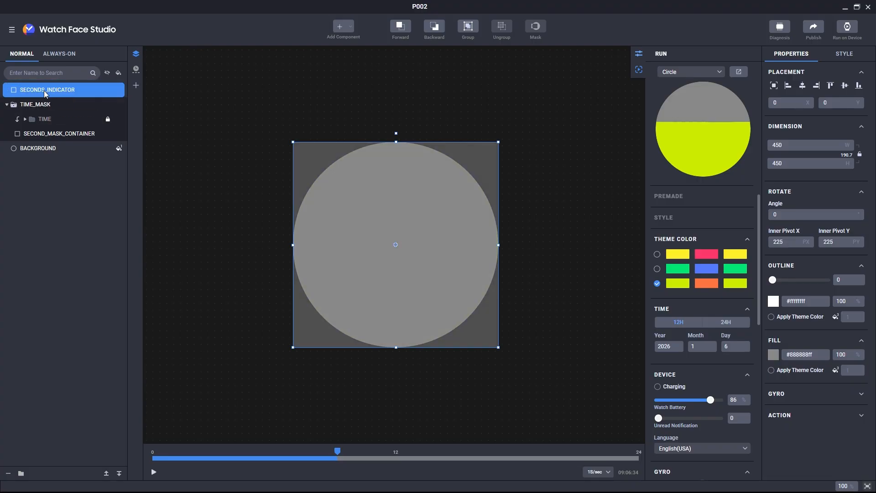
pyautogui.moveTo(46, 93); pyautogui.dragTo(47, 141)
pyautogui.click(6, 90)
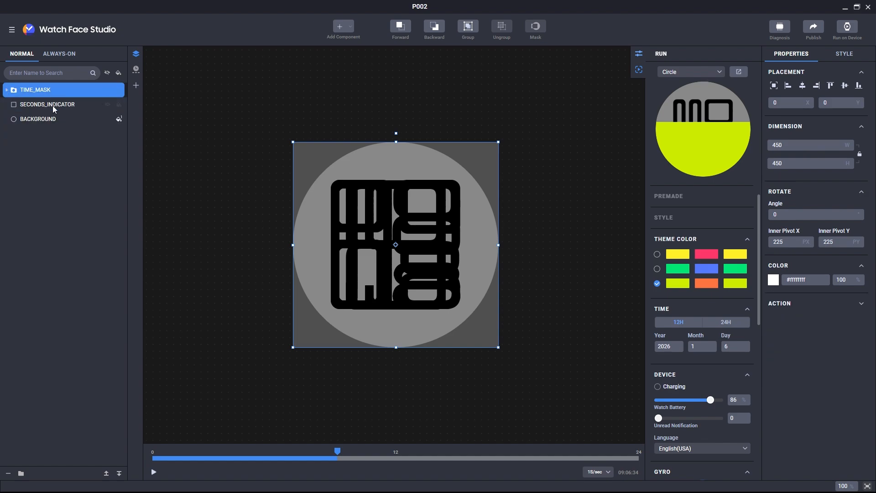
pyautogui.click(53, 104)
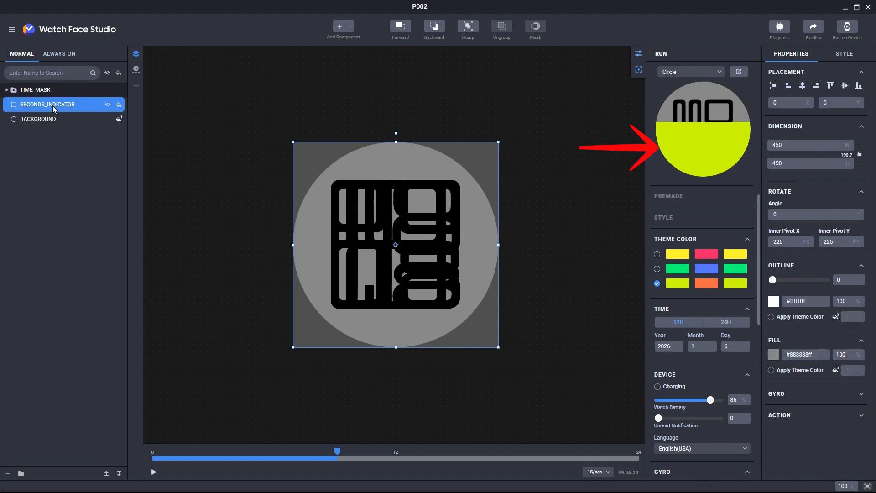
# Duplicate the TIME group and move the copy out of TIME_MASK to between SECONDS_INDICATOR and BACKGROUND
pyautogui.click(6, 91)
pyautogui.click(36, 105)
pyautogui.hotkey('ctrl', 'd')
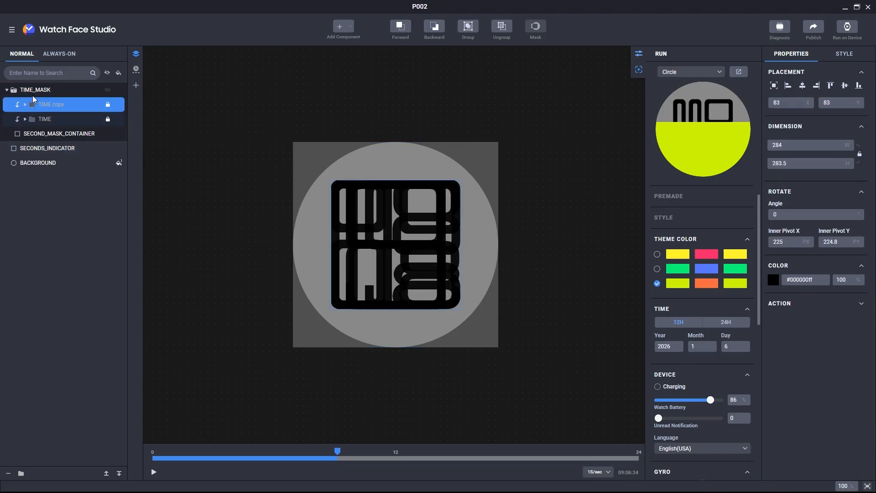
pyautogui.moveTo(36, 105); pyautogui.dragTo(41, 126)
pyautogui.click(7, 105)
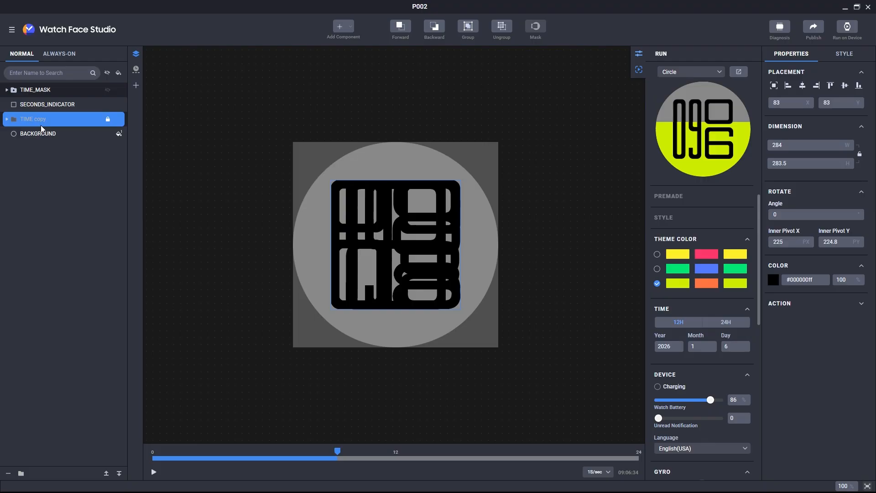
# Set the colour of the duplicated TIME group to white
pyautogui.click(774, 279)
pyautogui.click(680, 313)
pyautogui.click(751, 344)
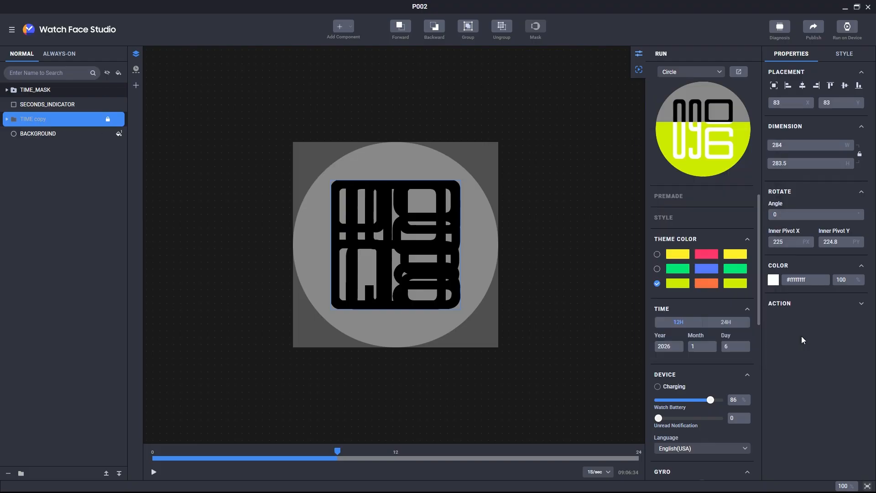
# Fill SECONDS_INDICATOR with white and apply theme colour 2 to the fill
pyautogui.click(65, 105)
pyautogui.click(773, 355)
pyautogui.click(680, 319)
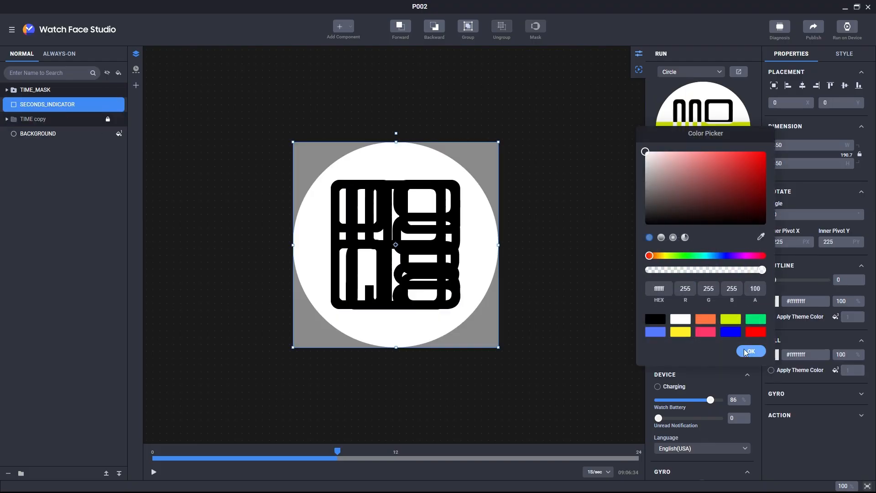
pyautogui.click(751, 351)
pyautogui.click(771, 370)
pyautogui.click(848, 371)
pyautogui.click(849, 395)
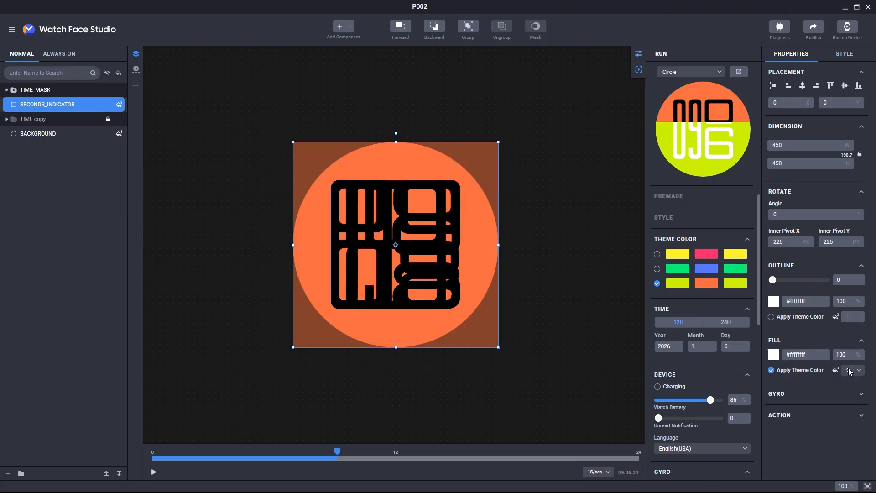
# Switch the BACKGROUND fill to theme colour 2 and preview the watch face with the second and first theme palettes
pyautogui.click(21, 133)
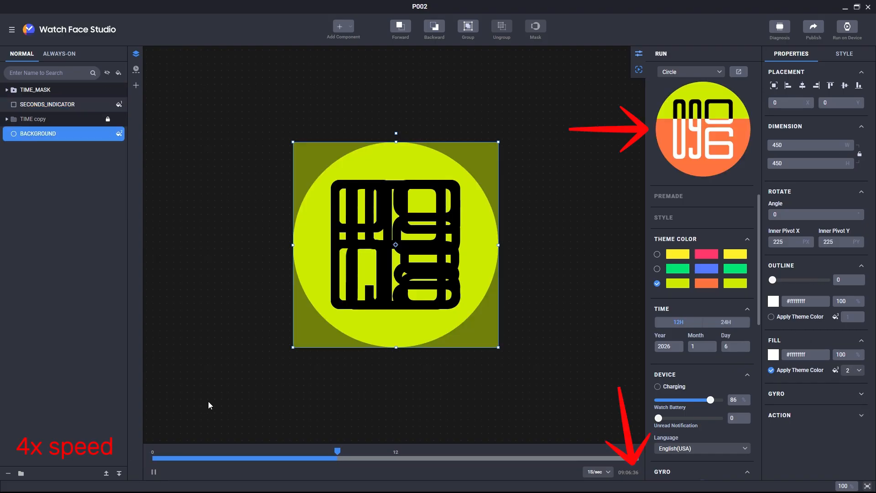
pyautogui.click(657, 269)
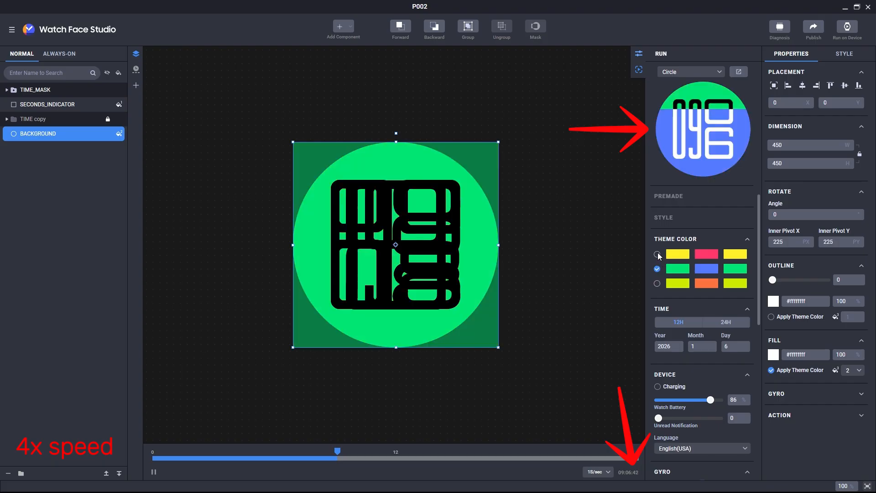
pyautogui.click(657, 254)
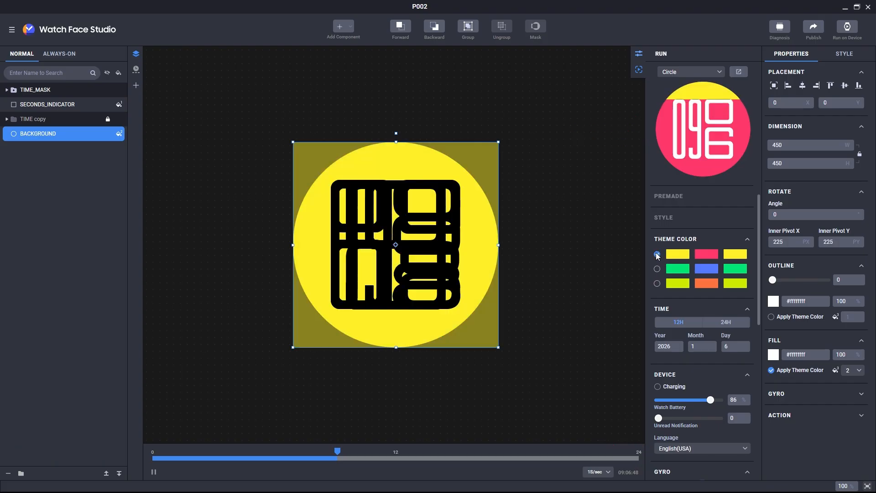
pyautogui.click(7, 90)
pyautogui.click(154, 472)
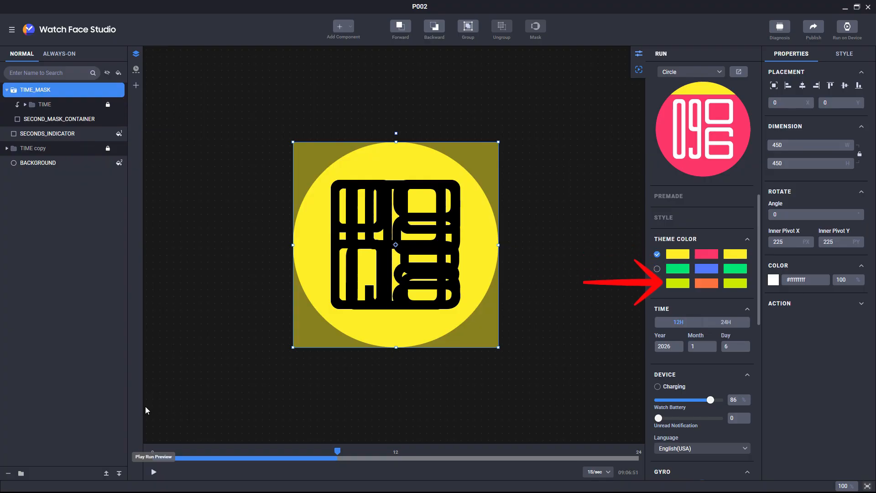
# Set the height expression of SECOND_MASK_CONTAINER to -(7.62711 * [SEC_MSEC])
pyautogui.click(57, 119)
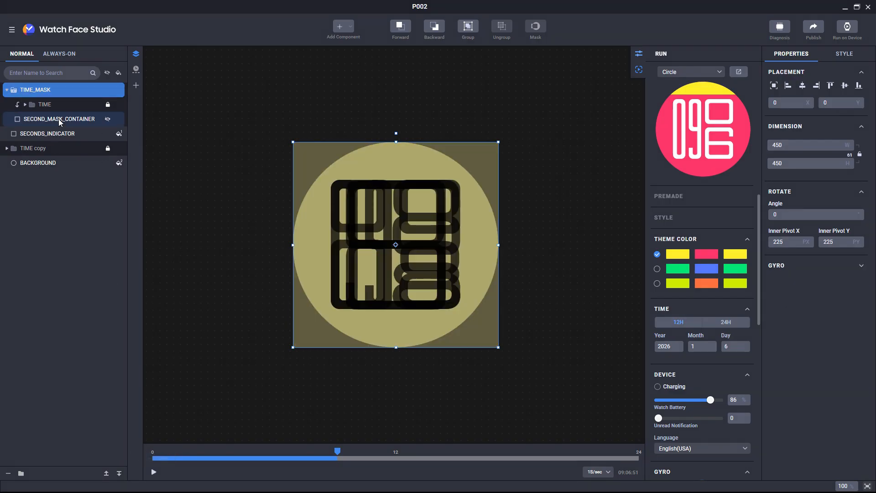
pyautogui.click(847, 163)
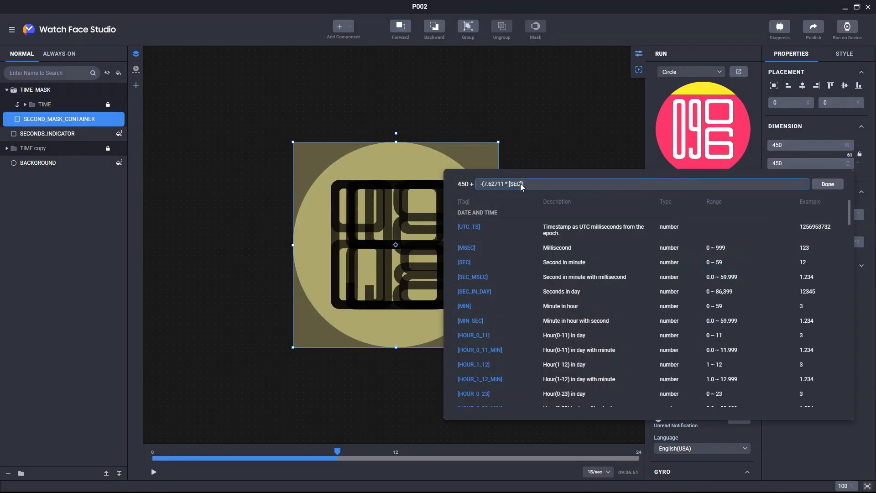
pyautogui.press('Left')
pyautogui.press('Left')
pyautogui.write('_MSEC')
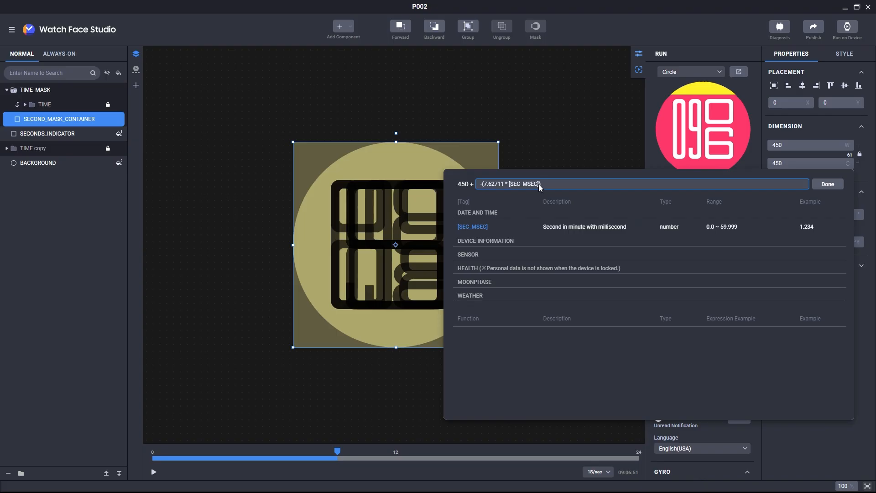
pyautogui.press('Return')
# Set the height expression of SECONDS_INDICATOR to -(7.62711 * [SEC_MSEC]) and run the preview
pyautogui.click(33, 135)
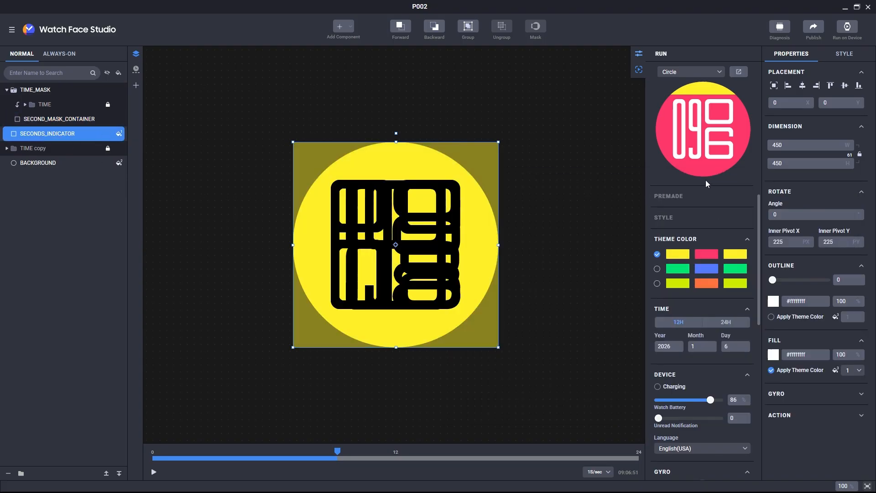
pyautogui.click(845, 163)
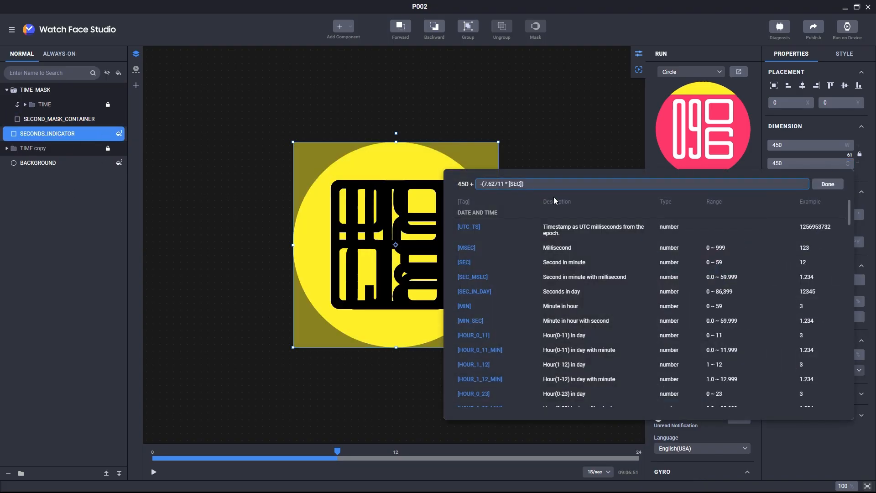
pyautogui.click(523, 184)
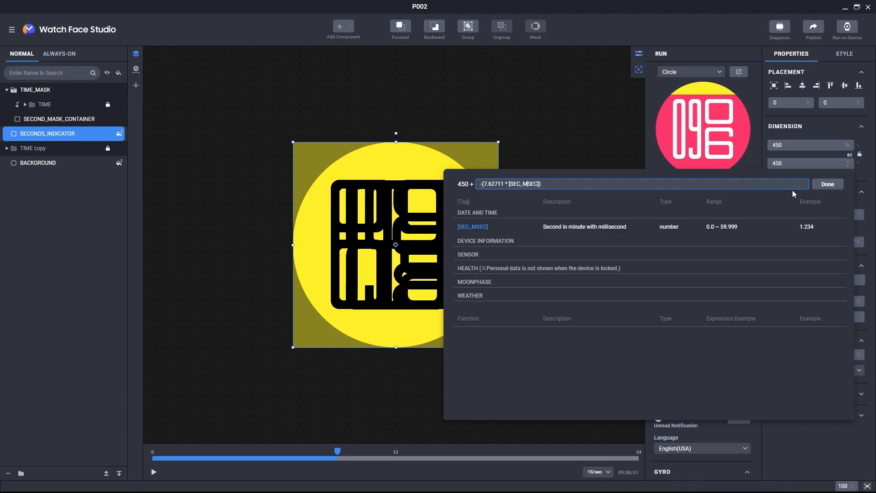
pyautogui.click(305, 376)
pyautogui.click(154, 471)
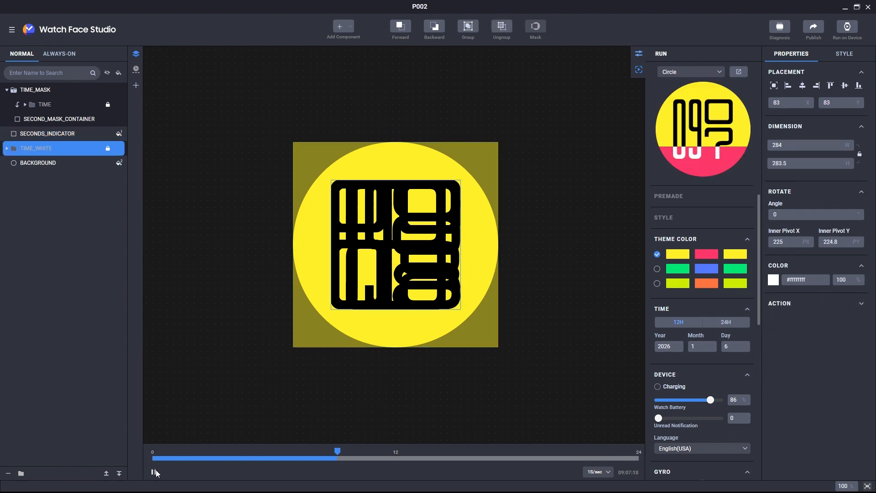
pyautogui.click(154, 471)
# Replace the height expression of SECONDS_INDICATOR with the battery-driven -(4.5 * [BATT_PER])
pyautogui.click(55, 133)
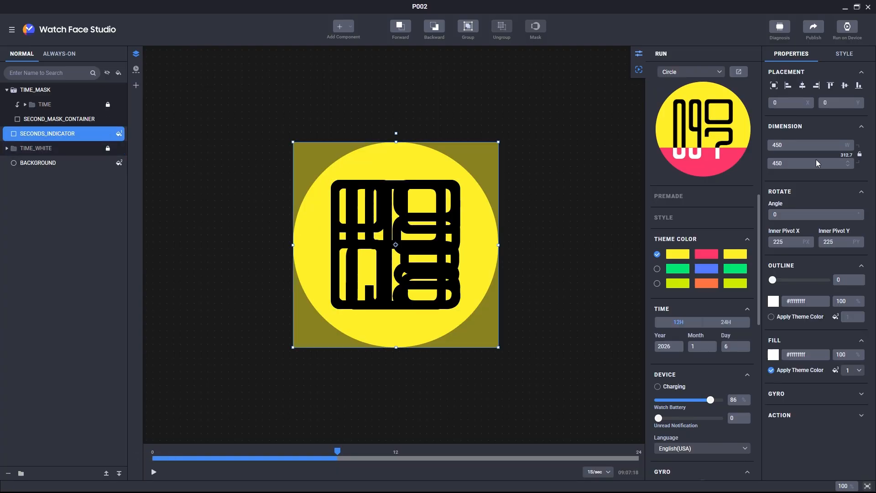
pyautogui.click(845, 163)
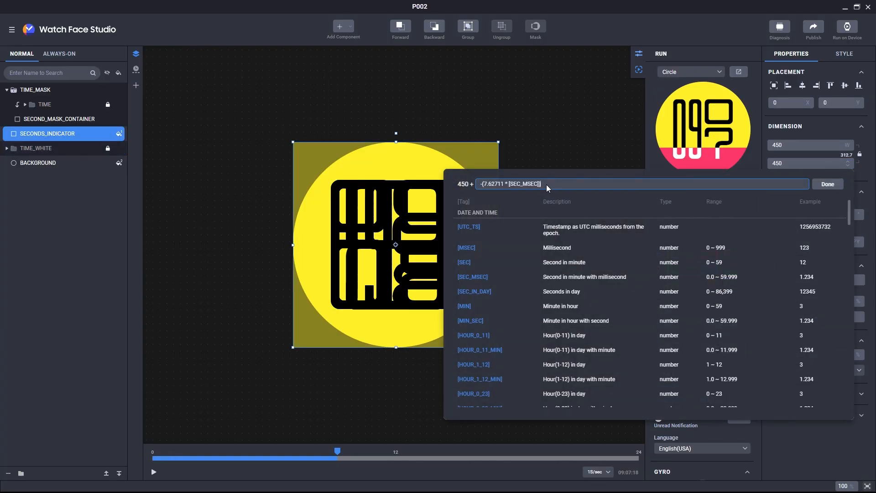
pyautogui.moveTo(536, 184); pyautogui.dragTo(521, 185)
pyautogui.press('BackSpace')
pyautogui.hotkey('ctrl', 'a')
pyautogui.press('BackSpace')
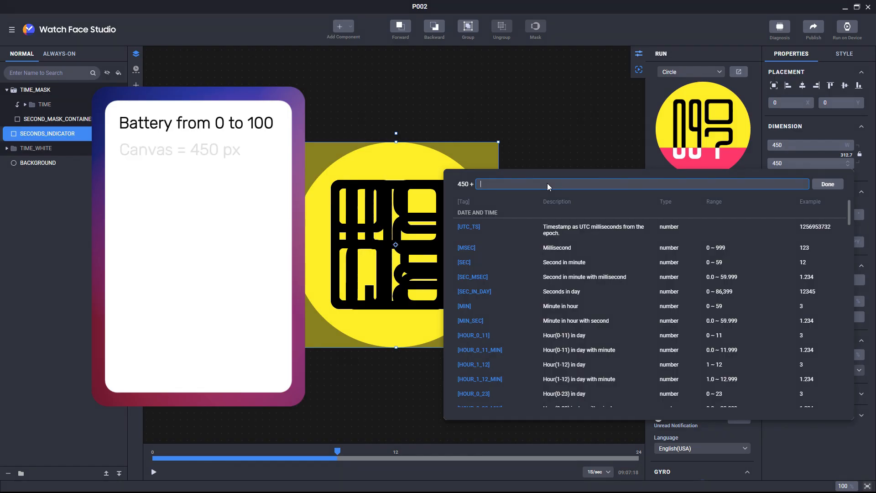
pyautogui.write('4')
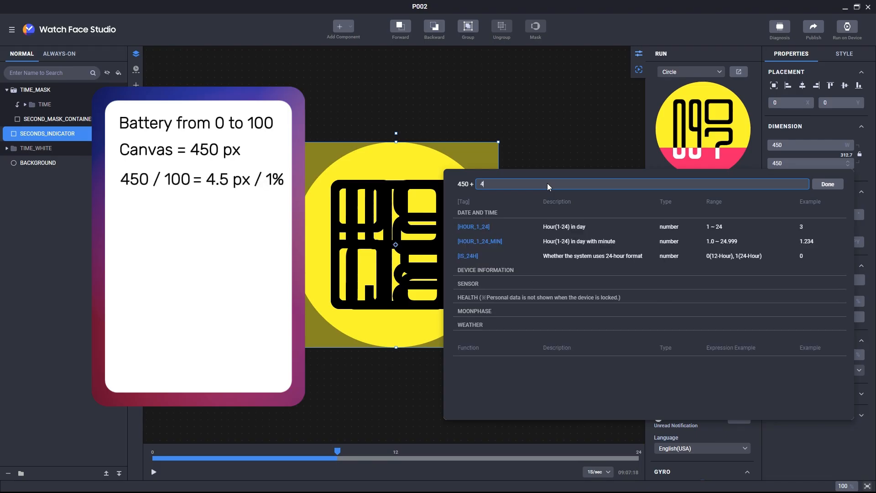
pyautogui.write('.5')
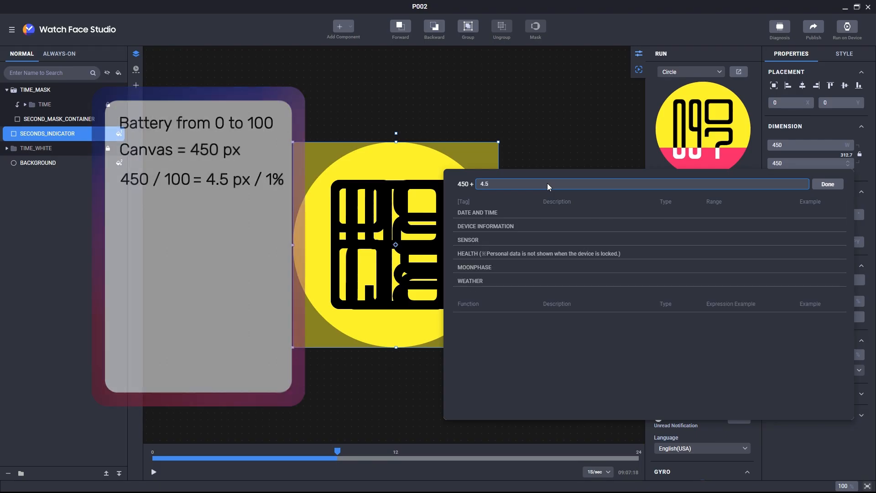
pyautogui.write(' * [BATT_PER]')
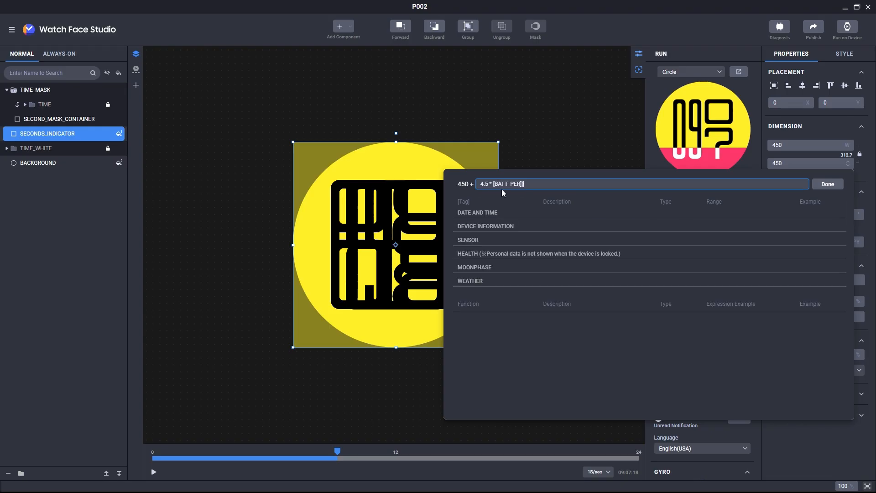
pyautogui.write(')')
pyautogui.click(479, 185)
pyautogui.write('(')
pyautogui.press('Return')
# Set the height expression of SECOND_MASK_CONTAINER to -(4.5 * [BATT_PER]) and test it with the watch battery at 70%
pyautogui.click(48, 121)
pyautogui.click(844, 164)
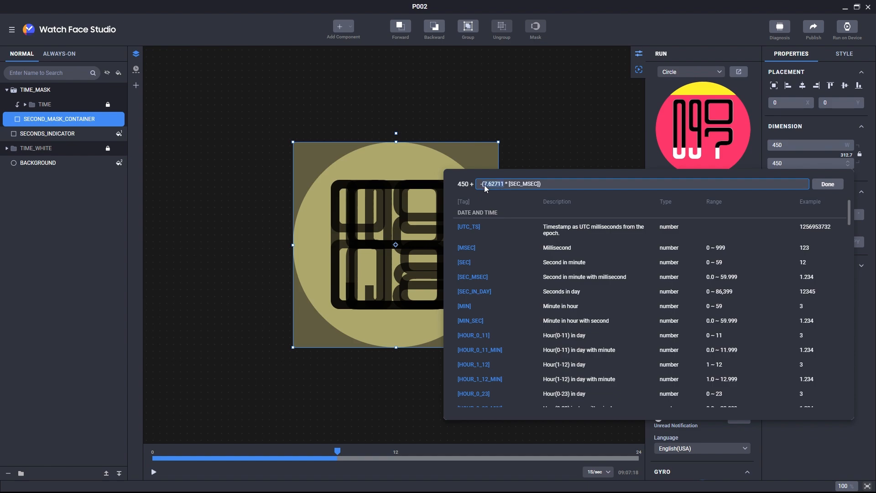
pyautogui.write('4.5')
pyautogui.moveTo(495, 185); pyautogui.dragTo(524, 185)
pyautogui.write('[b')
pyautogui.click(494, 240)
pyautogui.click(830, 185)
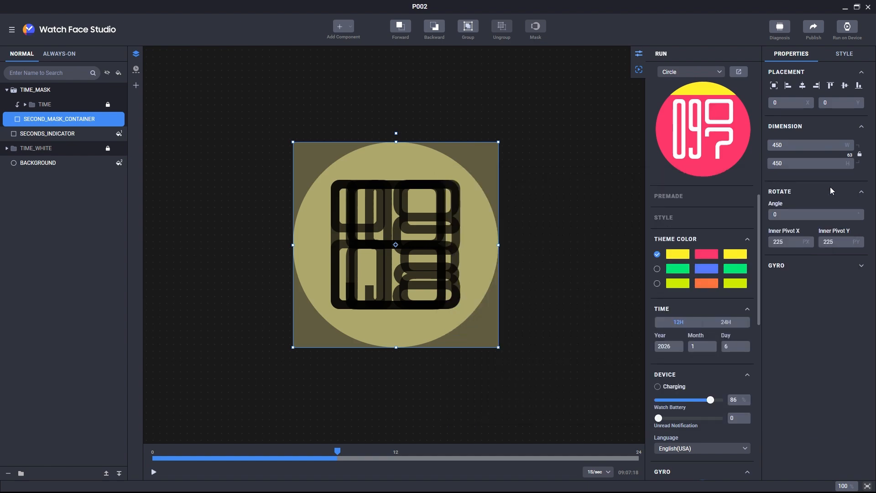
pyautogui.moveTo(711, 400)
pyautogui.mouseDown()
pyautogui.moveTo(670, 401)
pyautogui.moveTo(702, 402)
pyautogui.mouseUp()
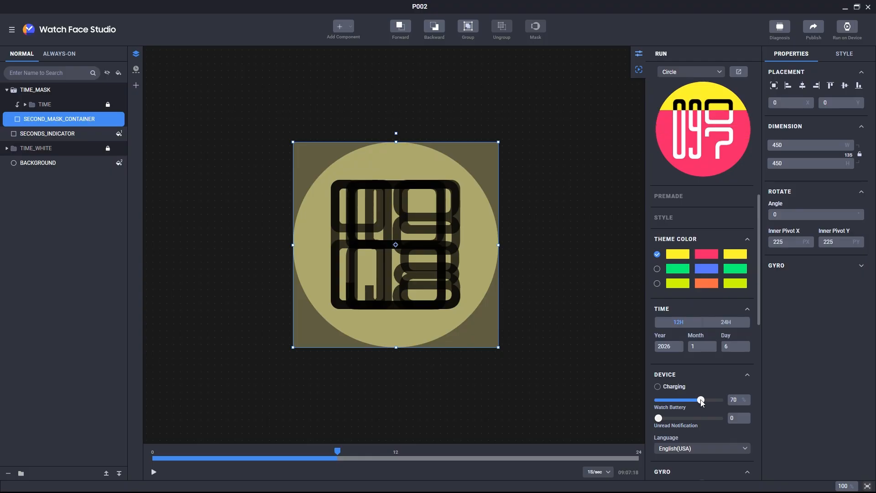
# Return SECOND_MASK_CONTAINER and SECONDS_INDICATOR to the seconds-driven height expression -(7.62711 * [SEC]) and run the preview
pyautogui.click(849, 163)
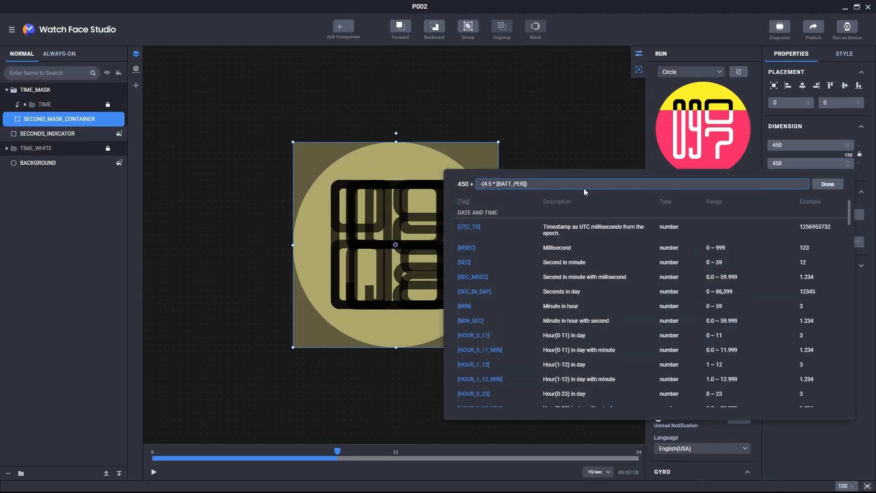
pyautogui.click(826, 184)
pyautogui.click(51, 136)
pyautogui.click(848, 163)
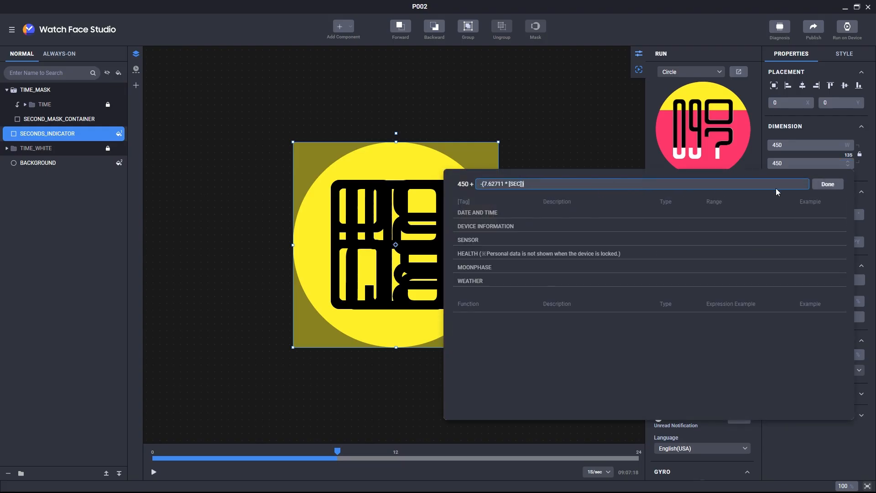
pyautogui.click(826, 184)
pyautogui.click(153, 472)
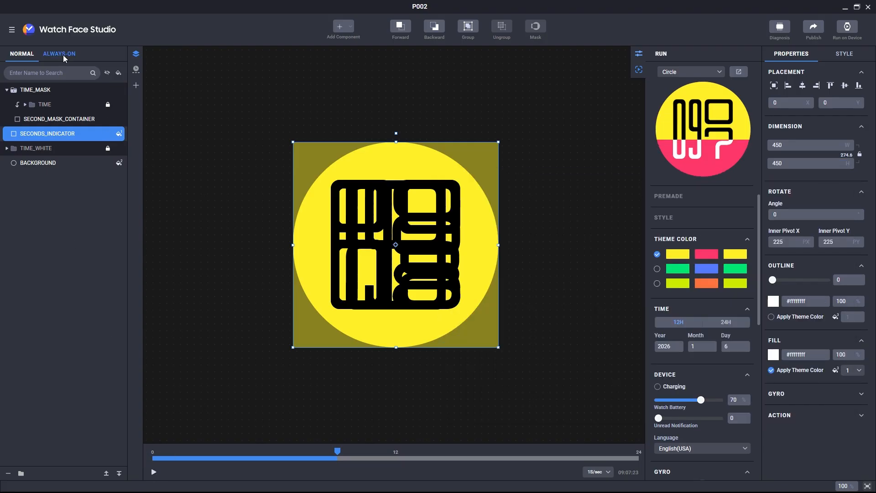
# Check the always-on mode, then group all normal-mode layers from TIME_MASK to BACKGROUND under the name NORMAL_MODE
pyautogui.click(63, 54)
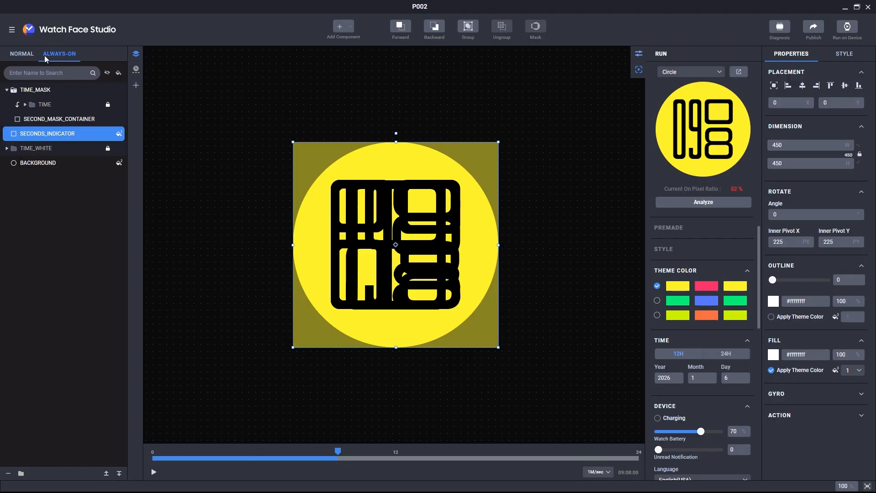
pyautogui.click(23, 54)
pyautogui.click(32, 90)
pyautogui.keyDown('shift'); pyautogui.click(32, 133); pyautogui.keyUp('shift')
pyautogui.rightClick(37, 134)
pyautogui.click(52, 219)
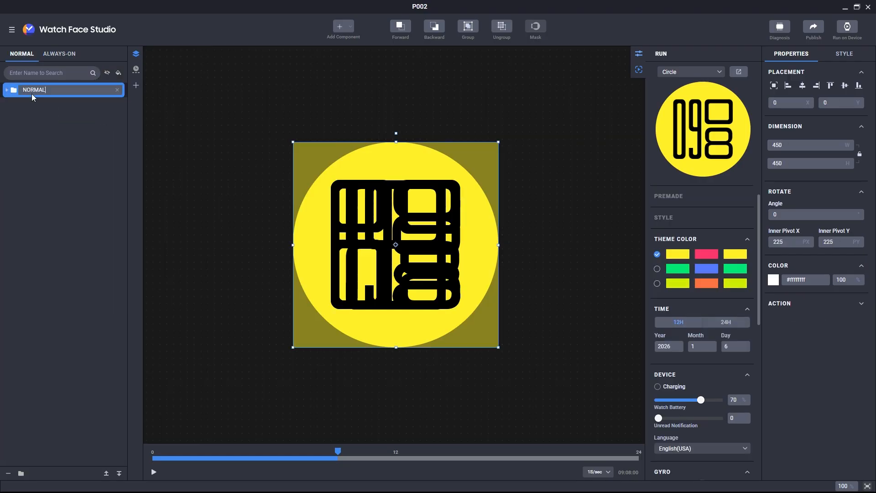
# Duplicate TIME_WHITE, move the copy out of NORMAL_MODE to the top of the layer list, and rename it TIME_AOD
pyautogui.click(7, 90)
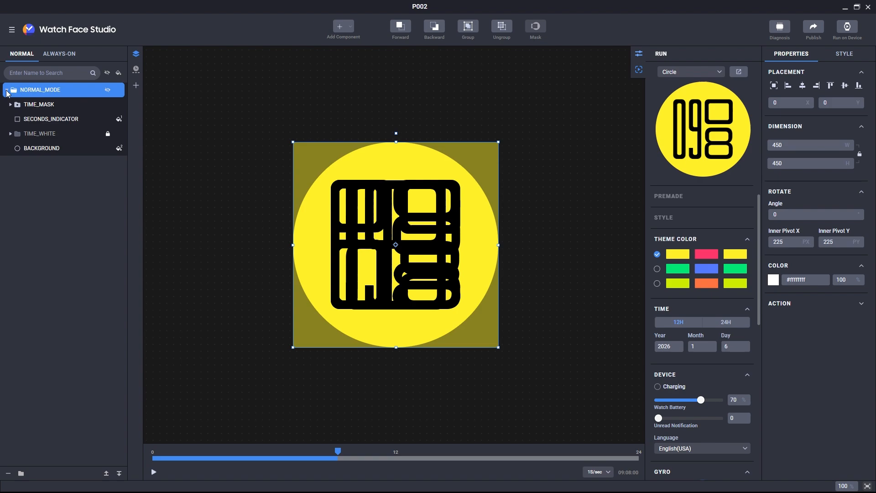
pyautogui.click(32, 133)
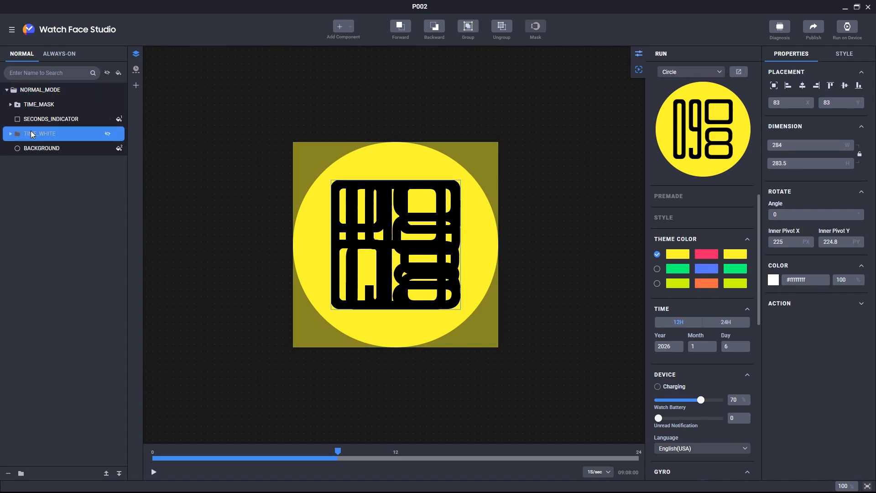
pyautogui.hotkey('ctrl', 'v')
pyautogui.moveTo(43, 108); pyautogui.dragTo(35, 90)
pyautogui.click(7, 105)
pyautogui.doubleClick(41, 90)
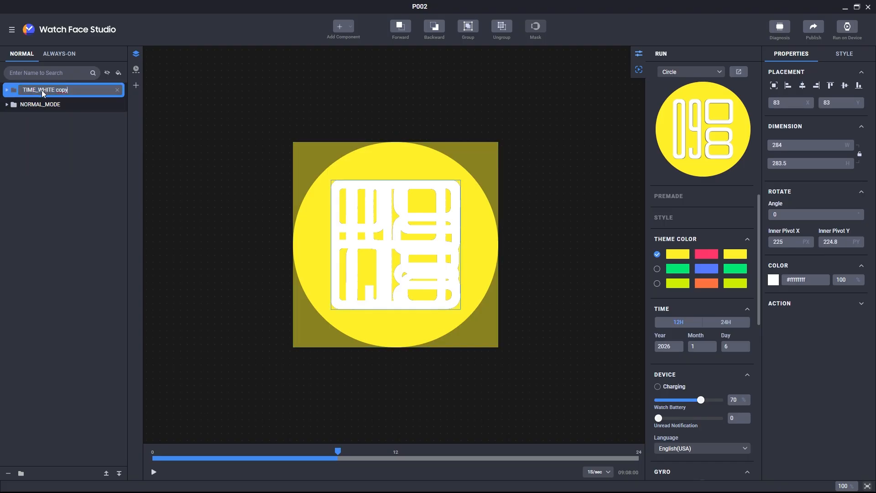
pyautogui.write('TIME_AOD')
pyautogui.press('Return')
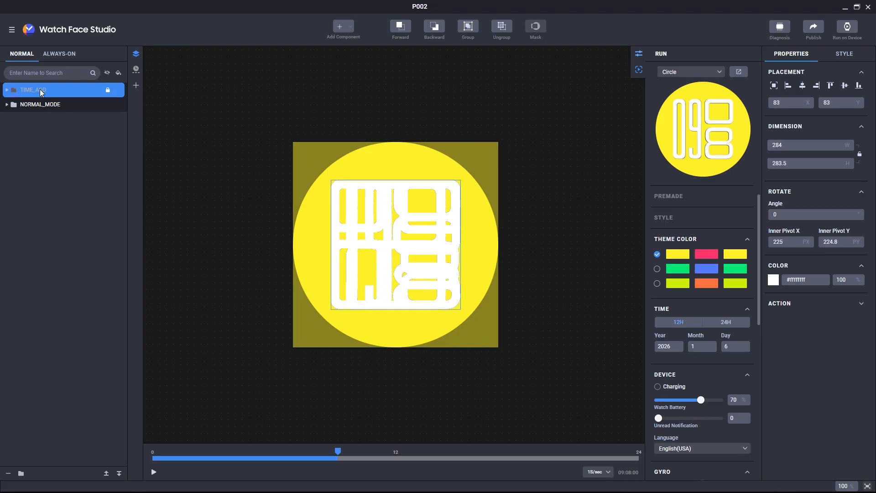
# Hide NORMAL_MODE and, within TIME_AOD, everything except HOUR_8_FULL
pyautogui.click(106, 104)
pyautogui.click(7, 90)
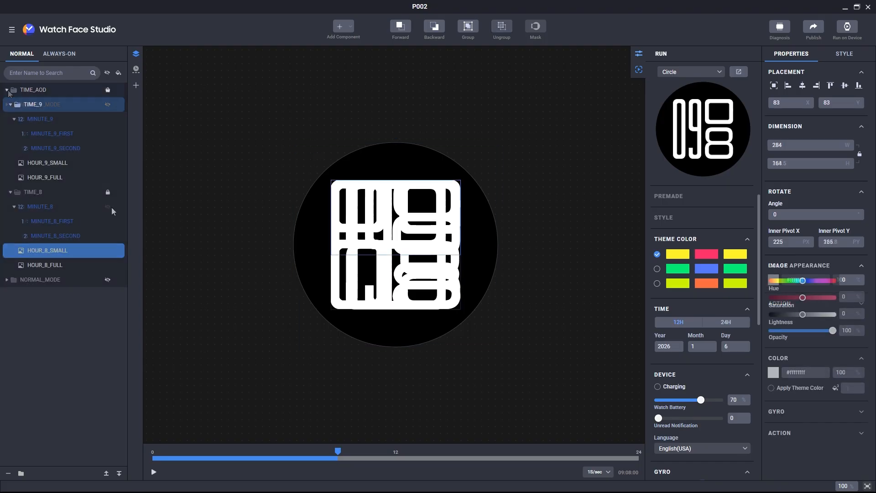
pyautogui.click(110, 206)
pyautogui.click(107, 221)
# Swap the HOUR_8_FULL image for its outlined AOD version and apply theme colour 1
pyautogui.rightClick(405, 226)
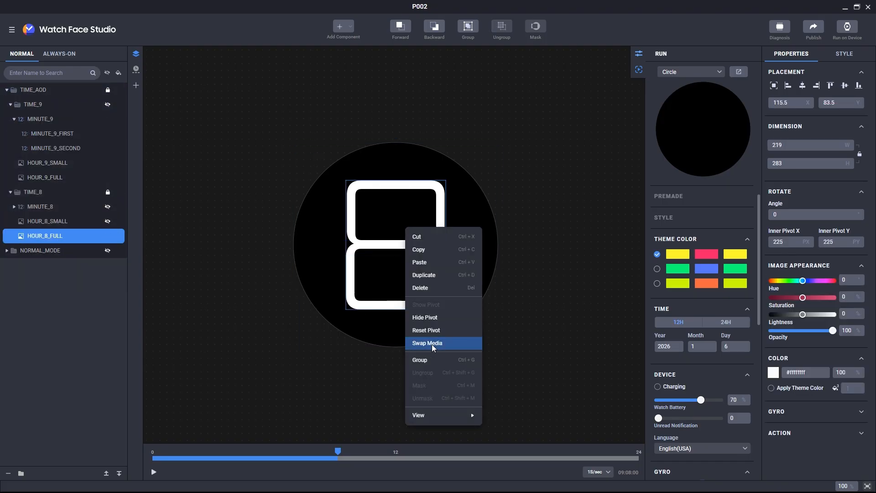
pyautogui.click(432, 344)
pyautogui.click(153, 20)
pyautogui.doubleClick(101, 79)
pyautogui.click(118, 237)
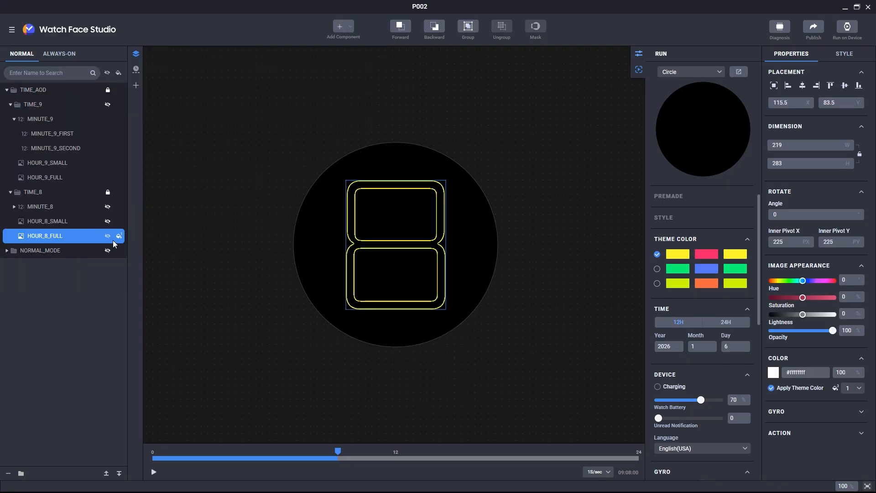
# Show HOUR_8_SMALL, swap its image for the outlined AOD version, and apply the theme colour
pyautogui.click(108, 221)
pyautogui.rightClick(346, 213)
pyautogui.click(376, 332)
pyautogui.click(771, 387)
# Show MINUTE_8 and start a new bitmap font for MINUTE_8_FIRST, using the outlined AOD image 8_min_0_x.png for digit 0
pyautogui.click(107, 206)
pyautogui.click(35, 208)
pyautogui.click(14, 207)
pyautogui.click(52, 221)
pyautogui.click(804, 334)
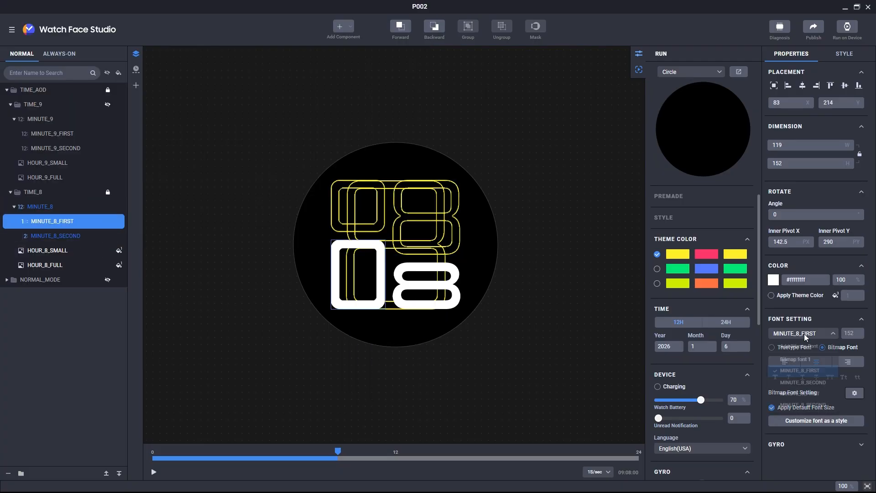
pyautogui.click(435, 213)
pyautogui.click(218, 22)
pyautogui.doubleClick(101, 73)
# Assign the remaining outlined first_digits images to their matching digits, starting with 8_min_1_x.png for 1, and save the font
pyautogui.click(436, 239)
pyautogui.click(435, 264)
pyautogui.click(436, 291)
pyautogui.click(435, 316)
pyautogui.click(305, 73)
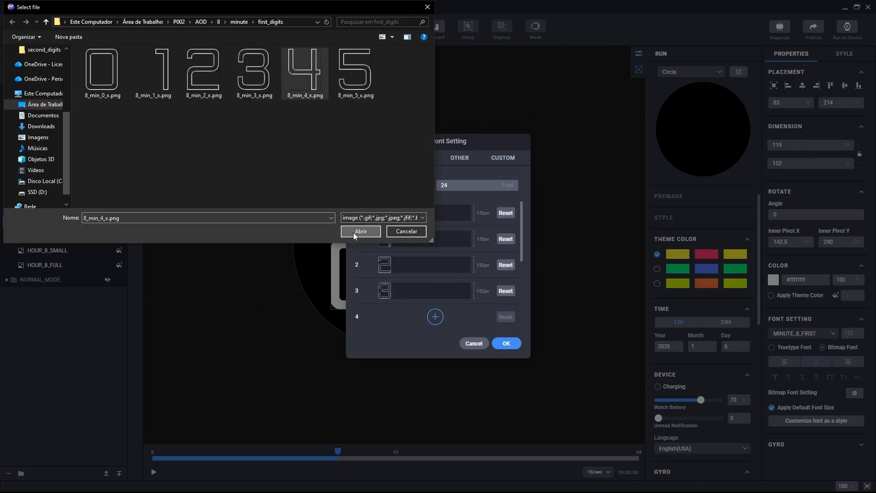
pyautogui.click(354, 232)
pyautogui.click(506, 343)
pyautogui.press('Return')
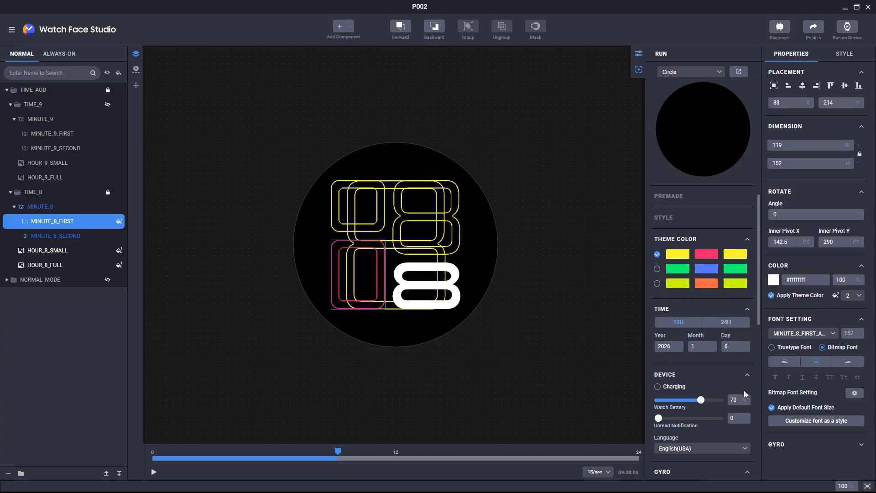
# Create a new bitmap font for MINUTE_8_SECOND and assign the outlined images 8_min_x_0.png to 8_min_x_4.png to digits 0 to 4
pyautogui.click(77, 237)
pyautogui.click(804, 333)
pyautogui.click(435, 213)
pyautogui.click(102, 75)
pyautogui.click(437, 240)
pyautogui.click(359, 232)
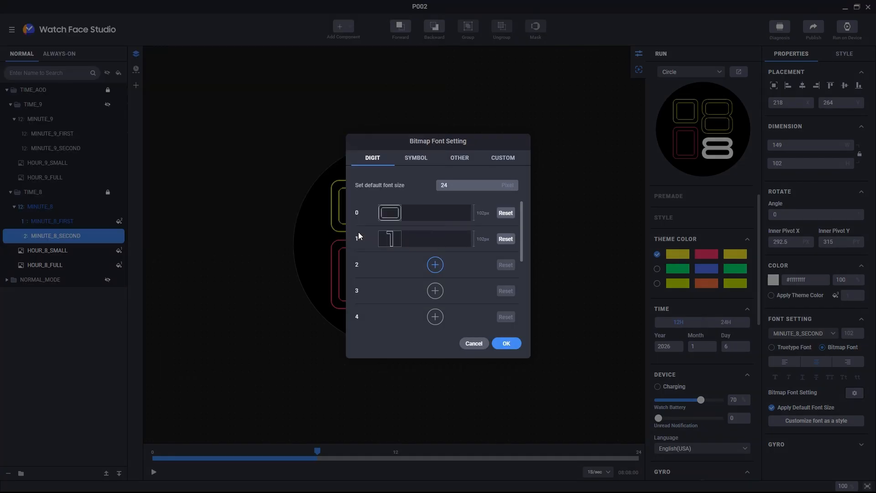
pyautogui.click(435, 264)
pyautogui.click(435, 291)
pyautogui.click(435, 316)
pyautogui.click(305, 77)
pyautogui.click(360, 231)
# Assign the outlined images 8_min_x_5.png to 8_min_x_9.png to digits 5 to 9 of the new font
pyautogui.scroll(-2, 435, 291)
pyautogui.click(435, 251)
pyautogui.click(355, 76)
pyautogui.click(361, 232)
pyautogui.click(436, 277)
pyautogui.click(405, 76)
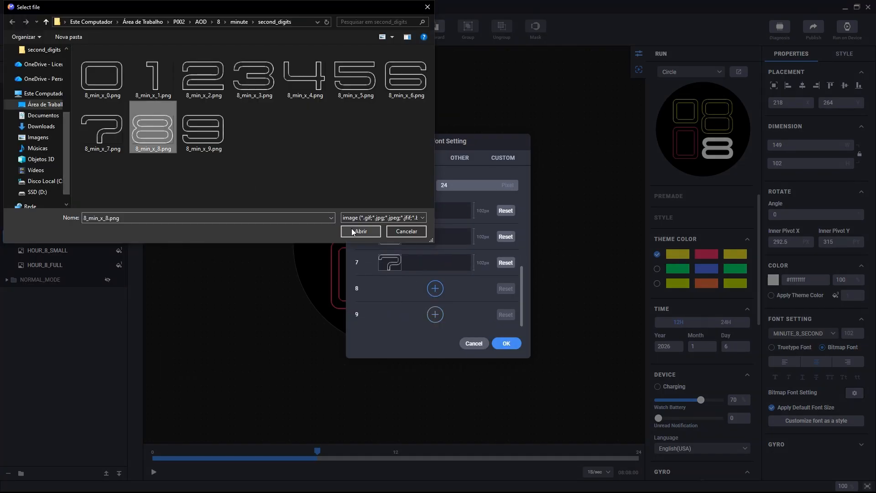
# Save the font as MINUTE_8_SECOND_AOD with default size 102, and apply theme colour 2 to MINUTE_8_SECOND
pyautogui.doubleClick(470, 188)
pyautogui.write('102')
pyautogui.click(507, 343)
pyautogui.write('MINUTE_8_SECOND_AOD')
pyautogui.click(487, 279)
pyautogui.click(771, 295)
pyautogui.click(853, 295)
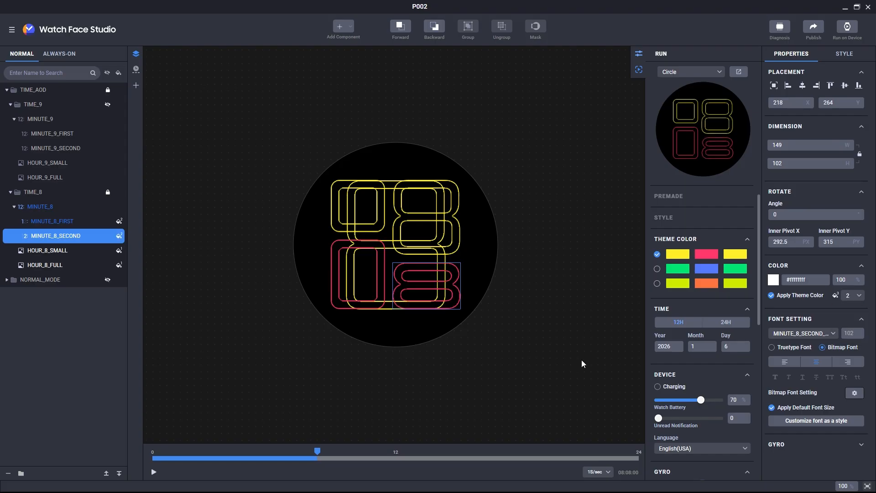
# Move the preview time to the 9 o'clock hour, collapse the TIME_8 group, and show the TIME_9 group
pyautogui.moveTo(317, 451); pyautogui.dragTo(340, 451)
pyautogui.click(14, 207)
pyautogui.click(11, 193)
pyautogui.click(45, 177)
pyautogui.click(108, 105)
# Replace the HOUR_9_FULL image with its outlined AOD version in theme colour 1 and preview it at 09:00:00
pyautogui.rightClick(65, 177)
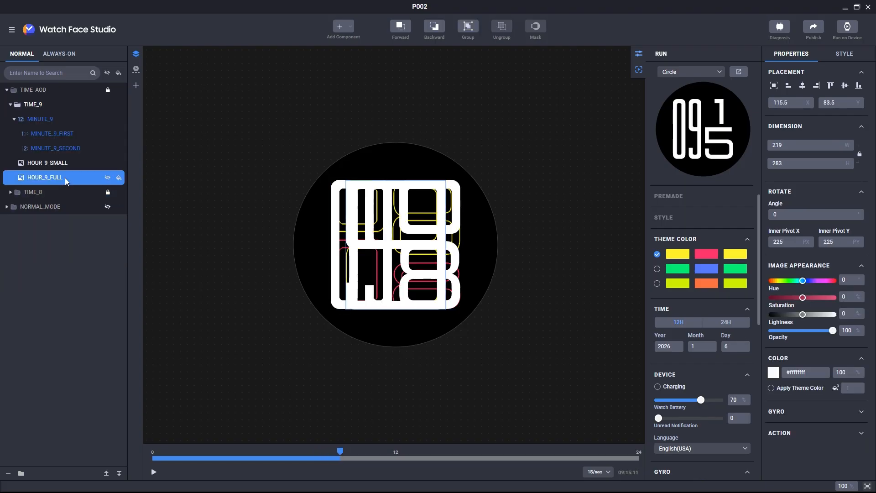
pyautogui.click(87, 366)
pyautogui.click(190, 22)
pyautogui.click(202, 33)
pyautogui.doubleClick(93, 73)
pyautogui.doubleClick(95, 63)
pyautogui.click(102, 77)
pyautogui.click(360, 232)
pyautogui.click(771, 388)
pyautogui.click(629, 472)
pyautogui.write('09:00:00')
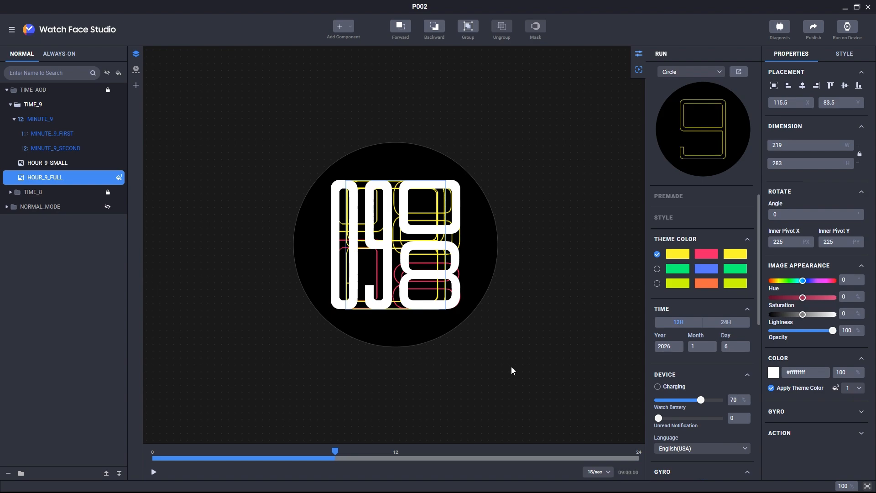
# Replace the HOUR_9_SMALL image with its outlined AOD version in theme colour 1, previewing at 09:01:00
pyautogui.click(48, 162)
pyautogui.click(629, 472)
pyautogui.write('09:01:00')
pyautogui.rightClick(72, 163)
pyautogui.click(94, 348)
pyautogui.click(770, 388)
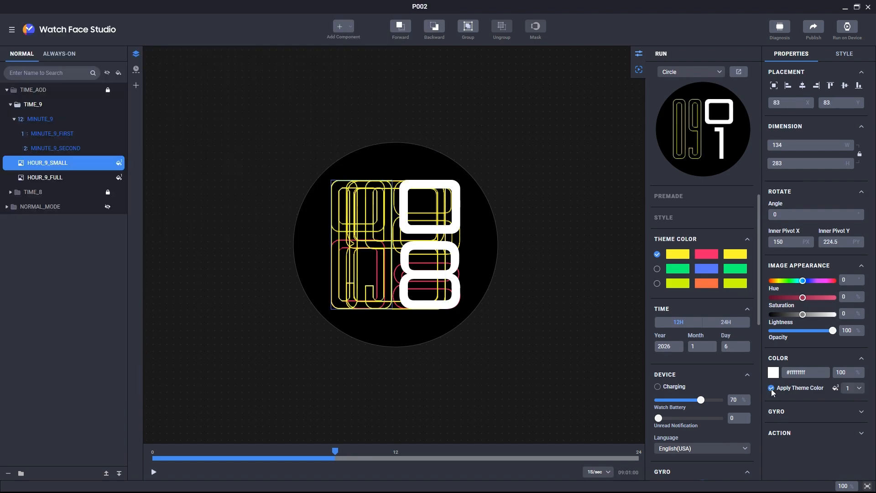
# Create a new bitmap font for MINUTE_9_FIRST and assign the outlined images 9_min_0_x.png to 9_min_5_x.png to digits 0 to 5
pyautogui.click(52, 134)
pyautogui.click(803, 333)
pyautogui.click(791, 351)
pyautogui.click(435, 213)
pyautogui.doubleClick(98, 73)
pyautogui.click(434, 239)
pyautogui.click(434, 265)
pyautogui.click(436, 291)
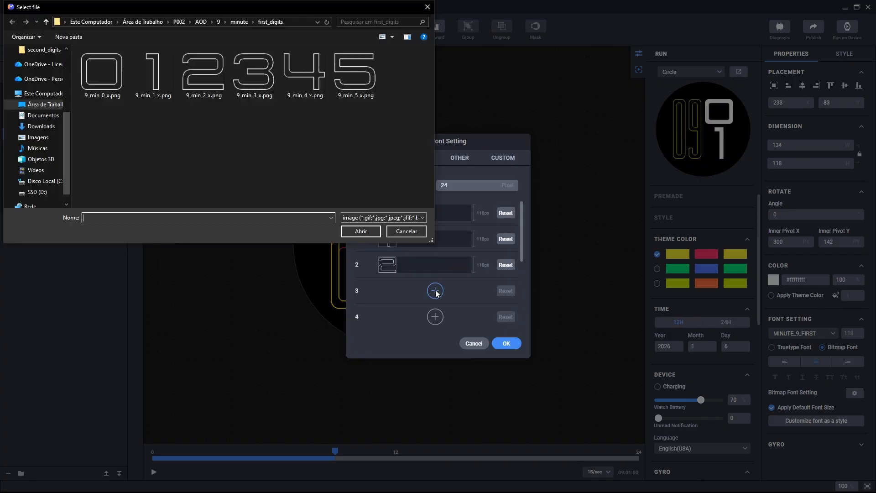
pyautogui.doubleClick(242, 73)
pyautogui.click(434, 317)
pyautogui.scroll(-5, 423, 269)
# Save the font as MINUTE_9_FIRST_AOD with default size 118, and apply theme colour 2 to MINUTE_9_FIRST
pyautogui.doubleClick(459, 185)
pyautogui.write('118')
pyautogui.click(506, 343)
pyautogui.write('MINUTE_9_FIRST_AOD')
pyautogui.click(484, 277)
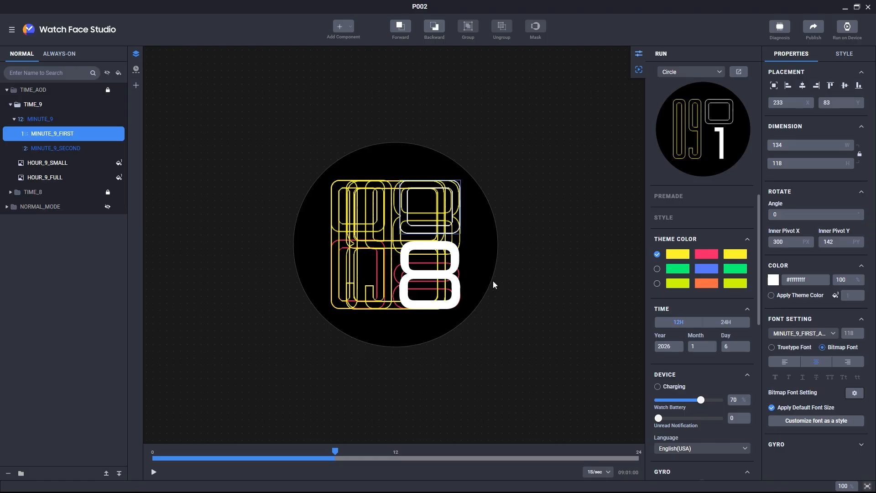
pyautogui.click(771, 295)
# Create a new bitmap font for MINUTE_9_SECOND and assign the outlined images 9_min_x_0.png to 9_min_x_4.png to digits 0 to 4
pyautogui.click(56, 149)
pyautogui.click(803, 333)
pyautogui.click(792, 351)
pyautogui.click(434, 213)
pyautogui.click(241, 23)
pyautogui.click(434, 238)
pyautogui.doubleClick(166, 81)
pyautogui.click(434, 291)
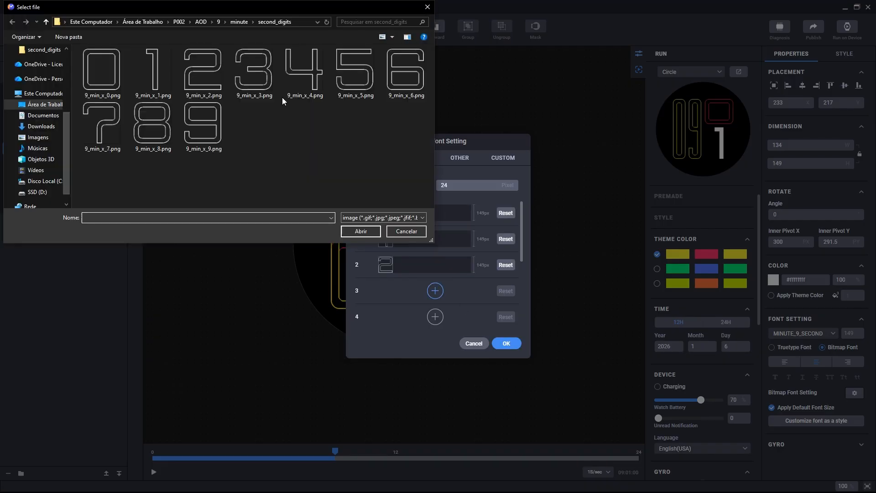
# Assign the outlined images 9_min_x_5.png to 9_min_x_9.png to digits 5 to 9 of the new font
pyautogui.scroll(-2, 428, 274)
pyautogui.scroll(-1, 428, 273)
pyautogui.click(434, 211)
pyautogui.doubleClick(406, 74)
pyautogui.click(436, 288)
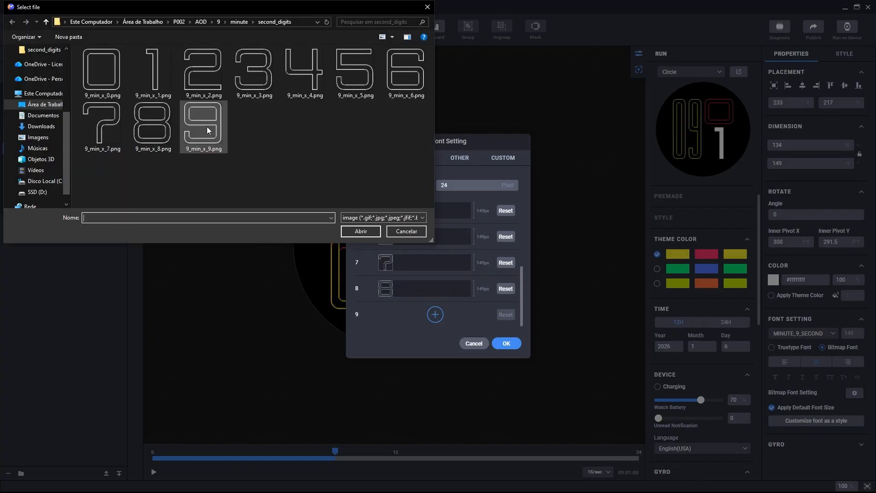
pyautogui.doubleClick(207, 131)
# Save the font as MINUTE_9_SECOND_AOD with default size 149, and apply theme colour 2 to MINUTE_9_SECOND
pyautogui.doubleClick(459, 185)
pyautogui.write('149')
pyautogui.click(508, 342)
pyautogui.write('MINUTE_9_SECOND_AOD')
pyautogui.click(484, 277)
pyautogui.click(771, 295)
pyautogui.click(852, 295)
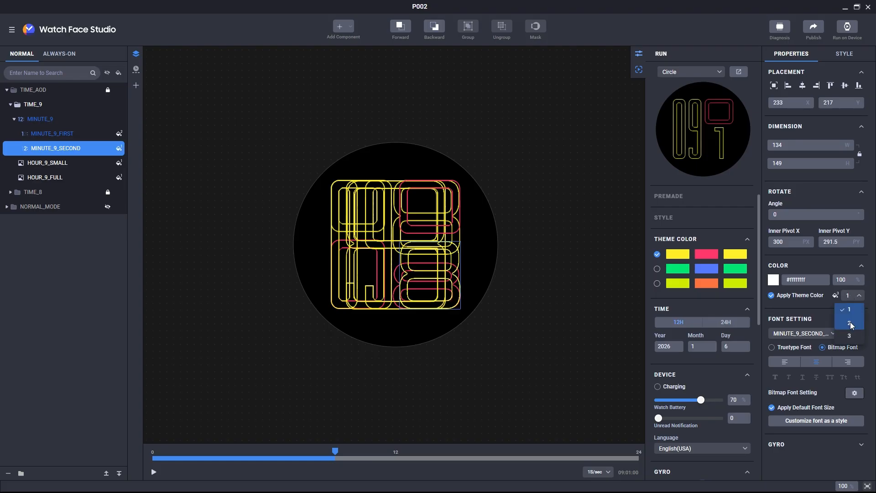
pyautogui.click(850, 323)
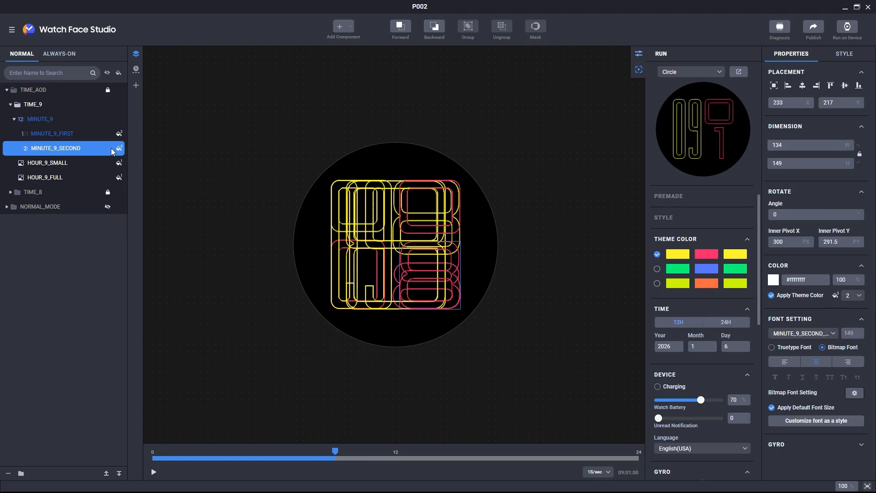
# Hide TIME_AOD and show NORMAL_MODE in normal mode, and hide NORMAL_MODE in always-on mode
pyautogui.click(6, 89)
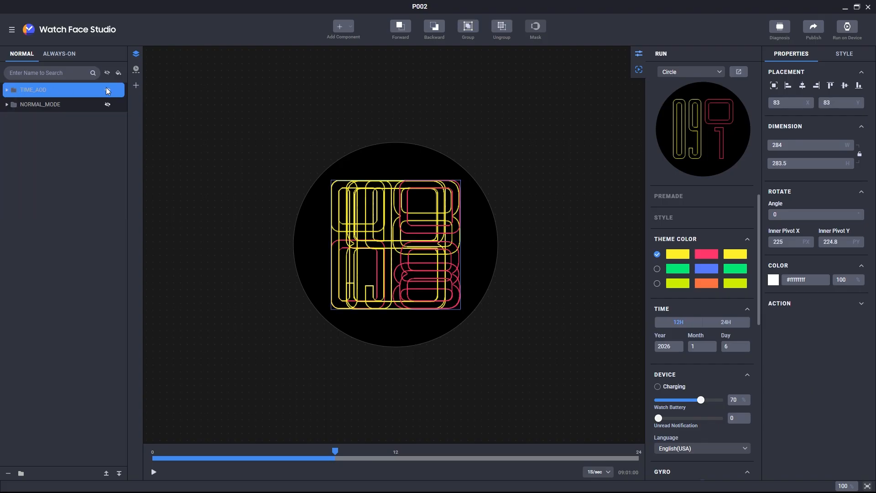
pyautogui.click(107, 89)
pyautogui.click(105, 105)
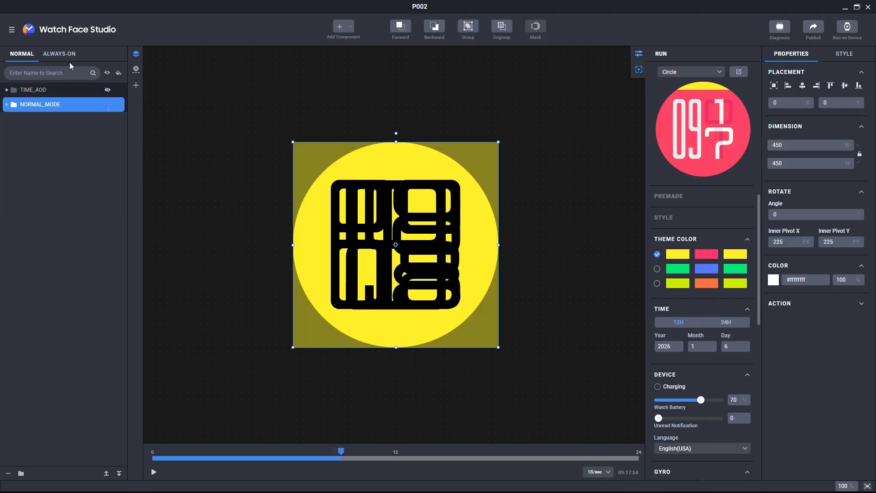
pyautogui.click(65, 57)
pyautogui.click(107, 105)
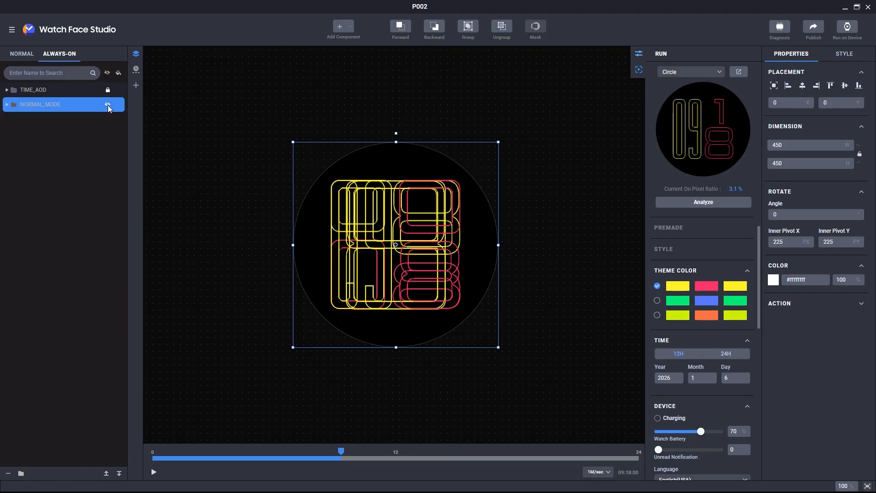
# Preview the running watch face in both always-on and normal states, stop playback, and run Diagnosis
pyautogui.click(737, 71)
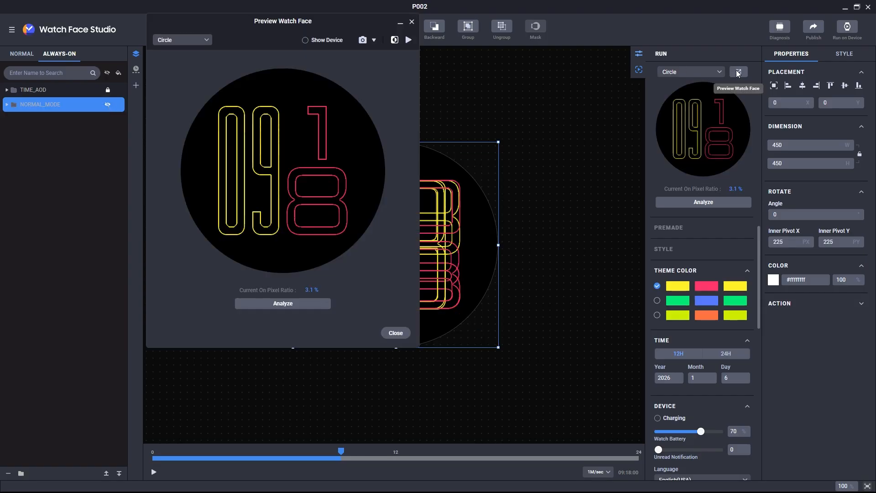
pyautogui.click(409, 40)
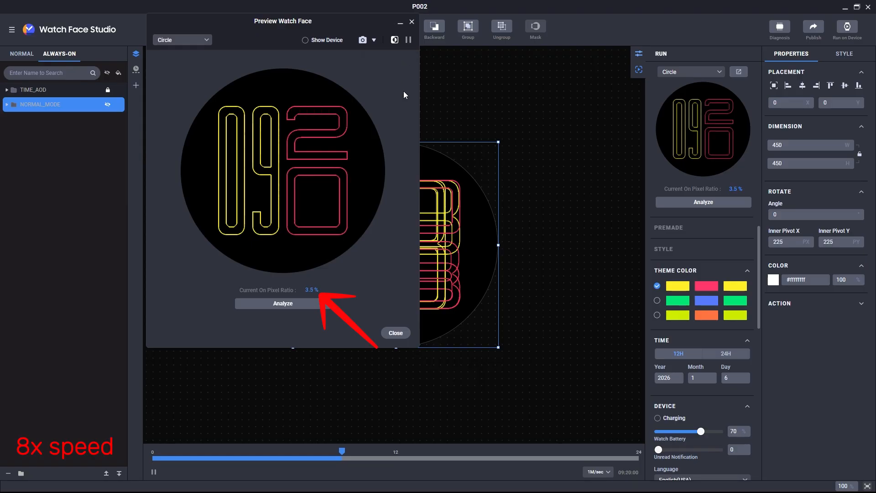
pyautogui.click(395, 40)
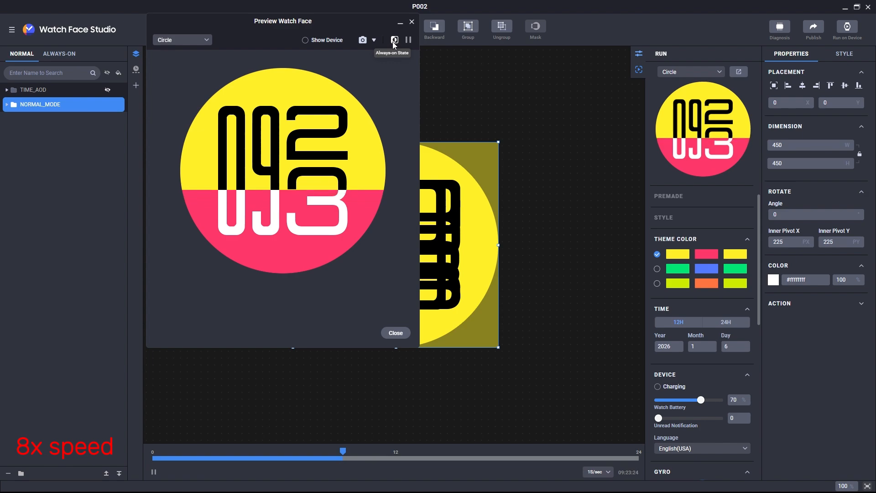
pyautogui.click(392, 42)
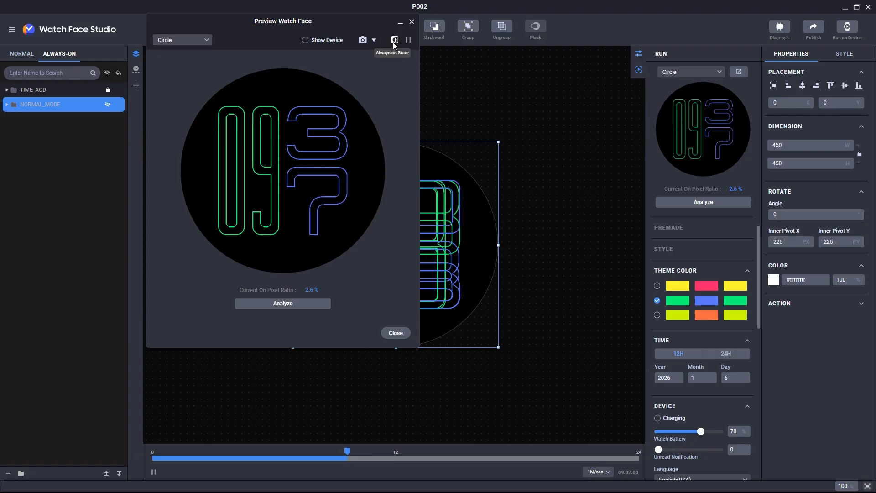
pyautogui.click(410, 24)
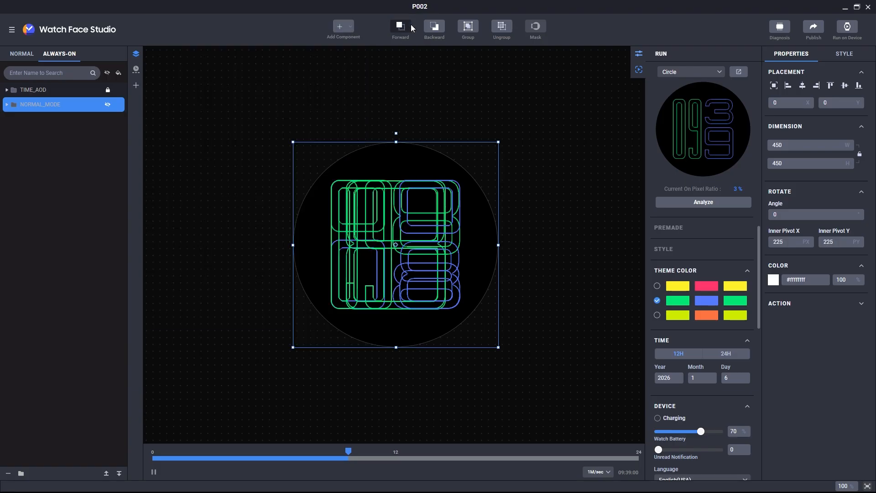
pyautogui.click(154, 473)
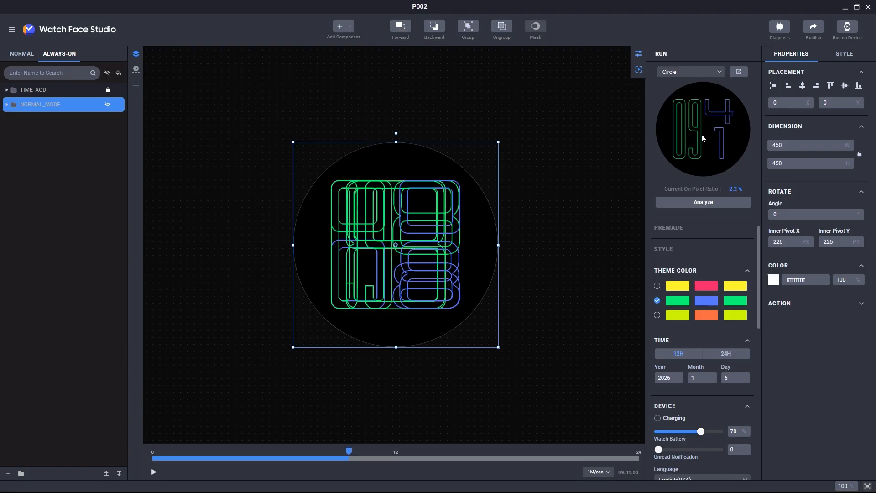
pyautogui.click(787, 27)
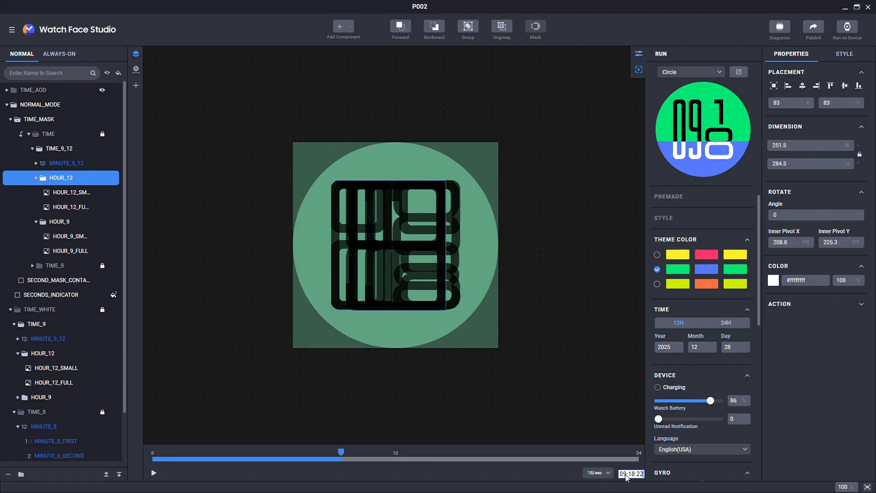
# Preview the face at 12:18:22 and review the MINUTE_9_12, HOUR_12 and HOUR_9 layers in TIME_9_12
pyautogui.doubleClick(626, 474)
pyautogui.write('12')
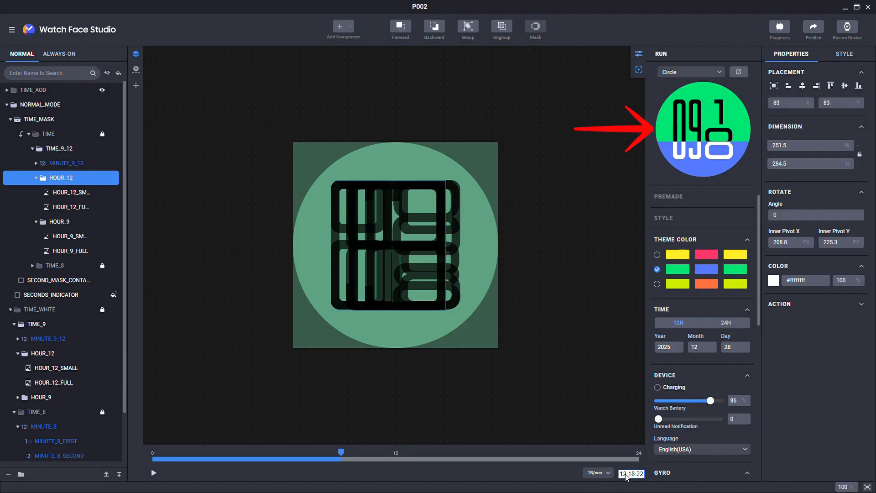
pyautogui.press('Return')
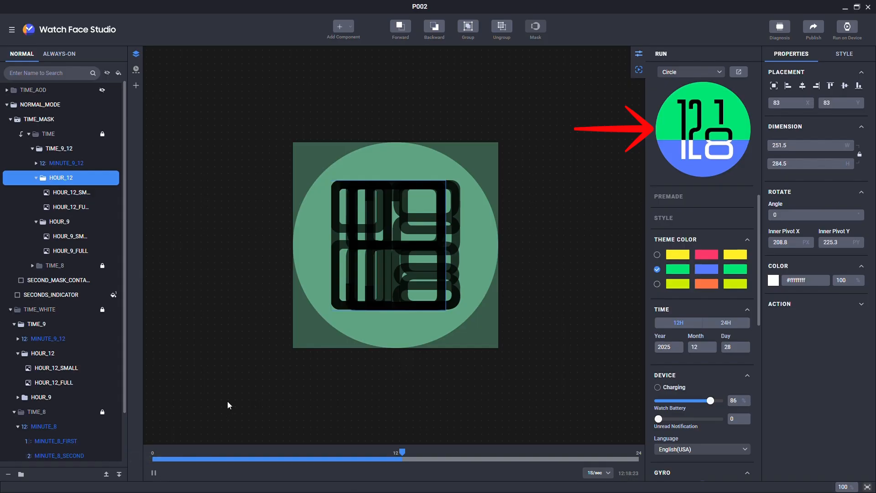
pyautogui.click(70, 163)
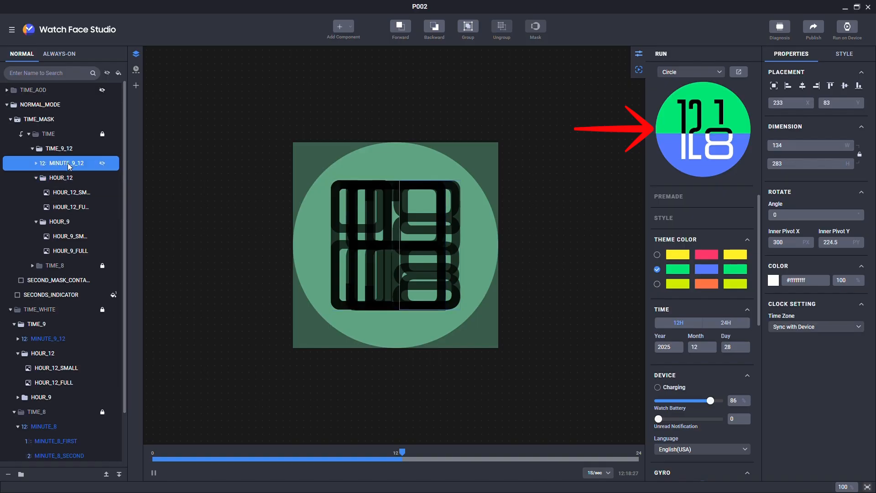
pyautogui.click(36, 178)
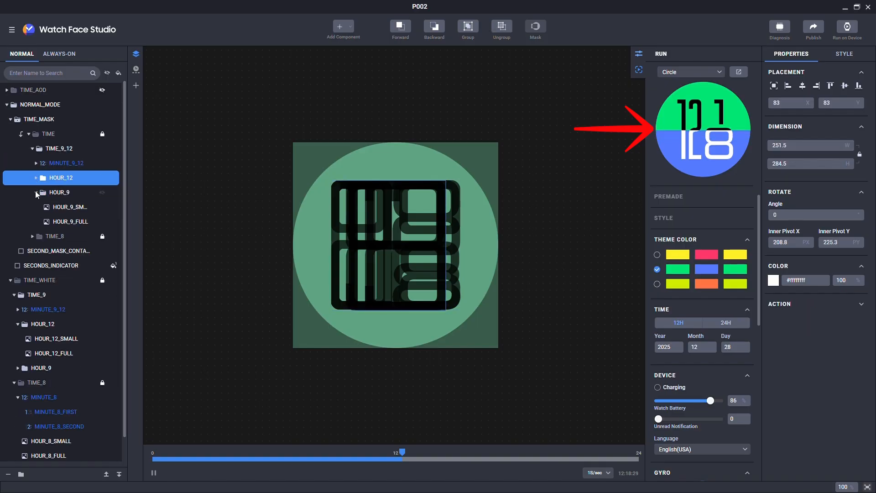
pyautogui.click(36, 192)
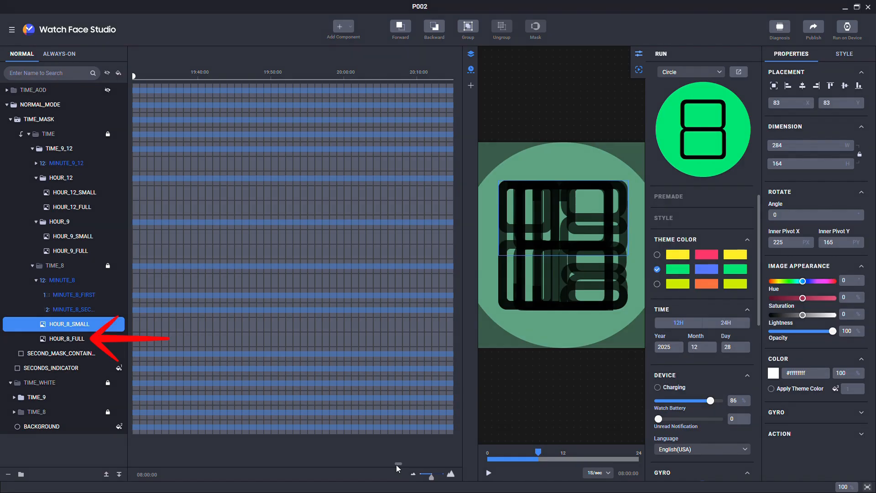
# Place a one-minute HOUR_8_FULL clip at 20:00:00 on the timeline and start HOUR_8_SMALL at 20:01:00
pyautogui.click(355, 325)
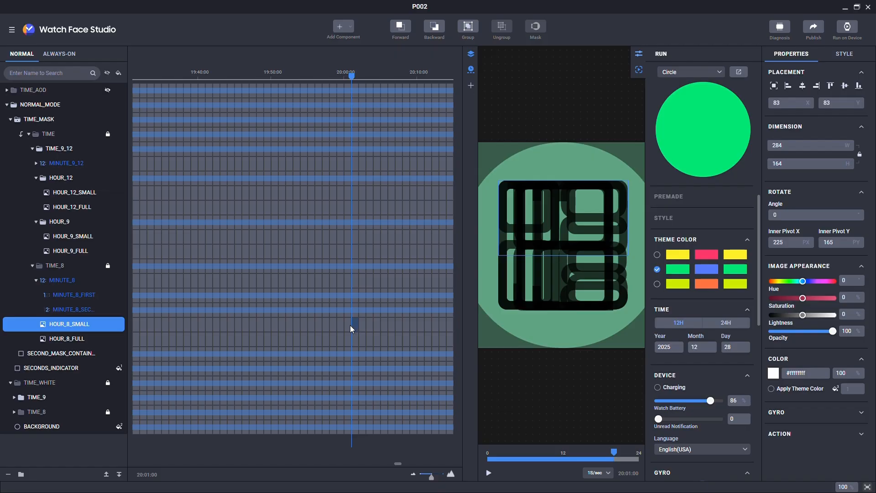
pyautogui.click(348, 325)
pyautogui.click(349, 340)
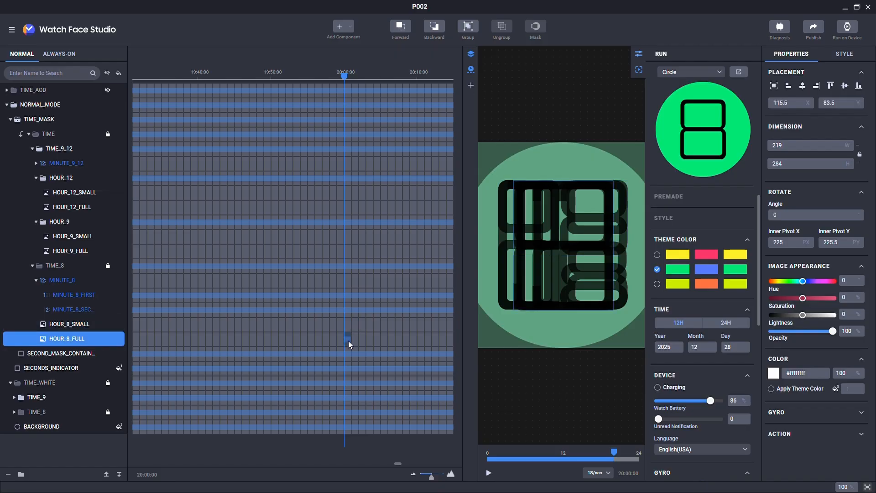
pyautogui.click(356, 325)
pyautogui.click(356, 325)
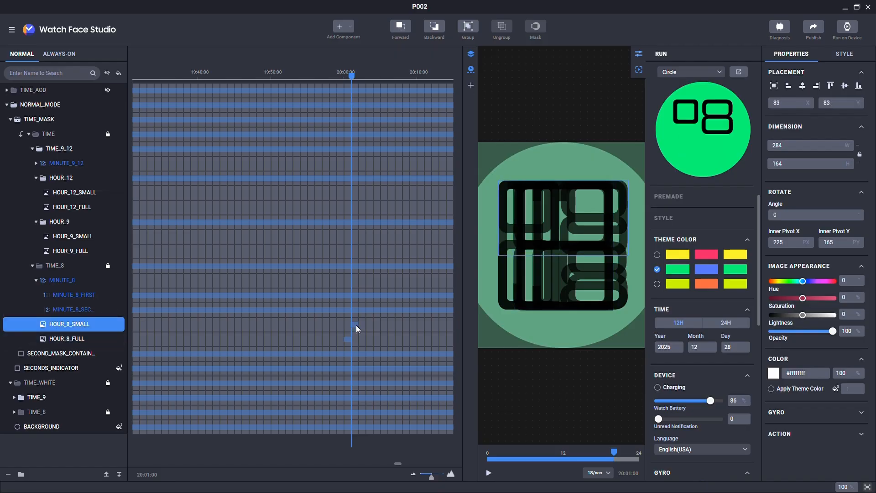
pyautogui.moveTo(357, 324)
pyautogui.mouseDown()
pyautogui.moveTo(424, 326)
pyautogui.moveTo(257, 326)
pyautogui.moveTo(360, 326)
pyautogui.mouseUp()
pyautogui.click(360, 325)
pyautogui.moveTo(359, 78); pyautogui.dragTo(329, 91)
pyautogui.click(355, 252)
pyautogui.doubleClick(354, 281)
pyautogui.moveTo(353, 281); pyautogui.dragTo(193, 284)
pyautogui.moveTo(199, 285); pyautogui.dragTo(304, 286)
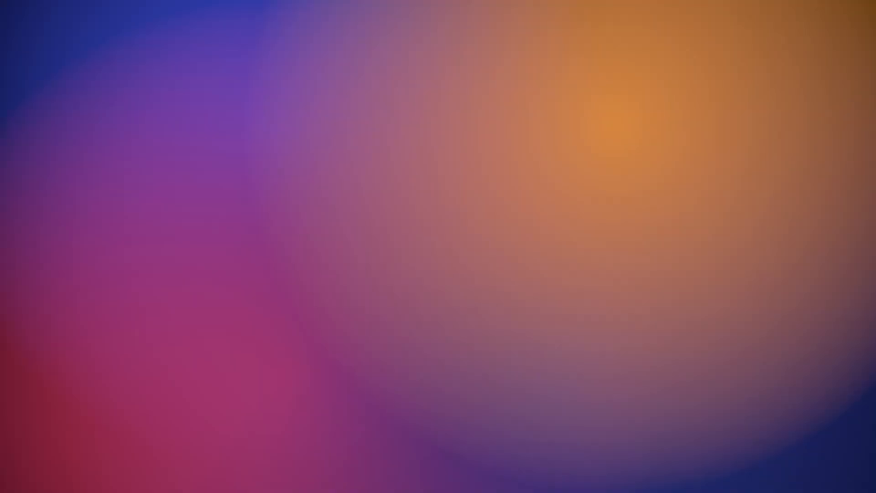